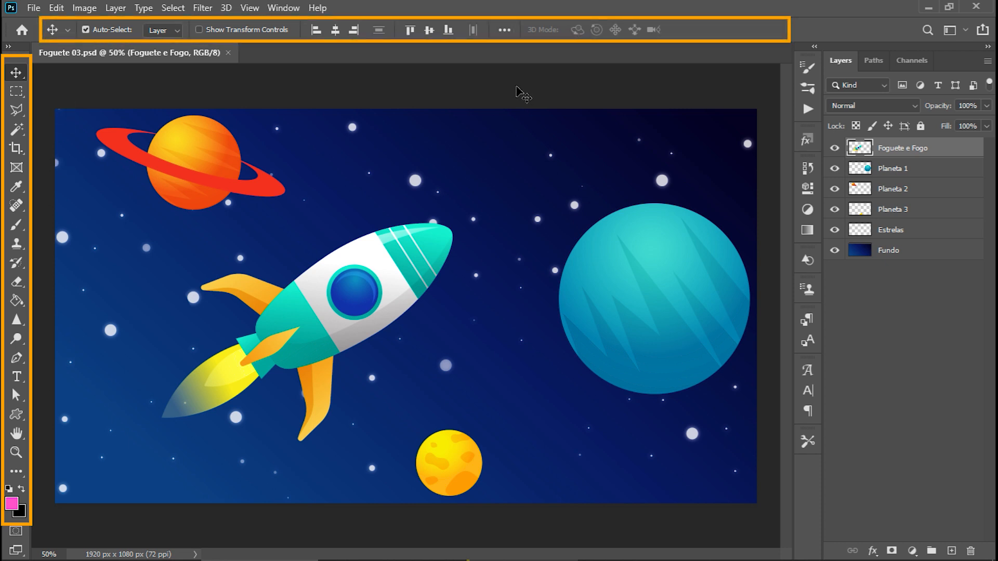
Compare the options of the Rectangular Marquee, Polygonal Lasso and Move tools, then deselect all layers with the Move tool.
click(16, 92)
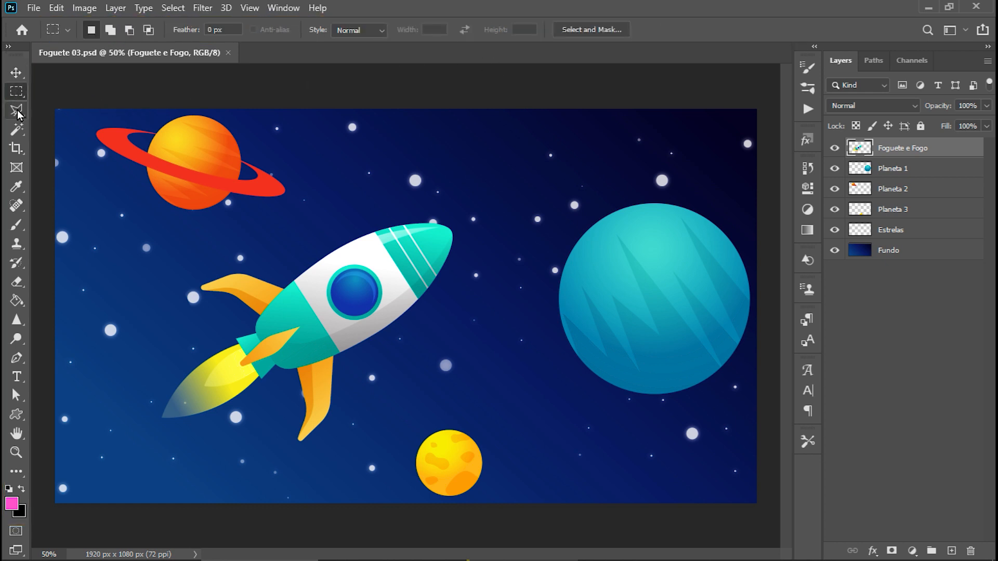
click(17, 110)
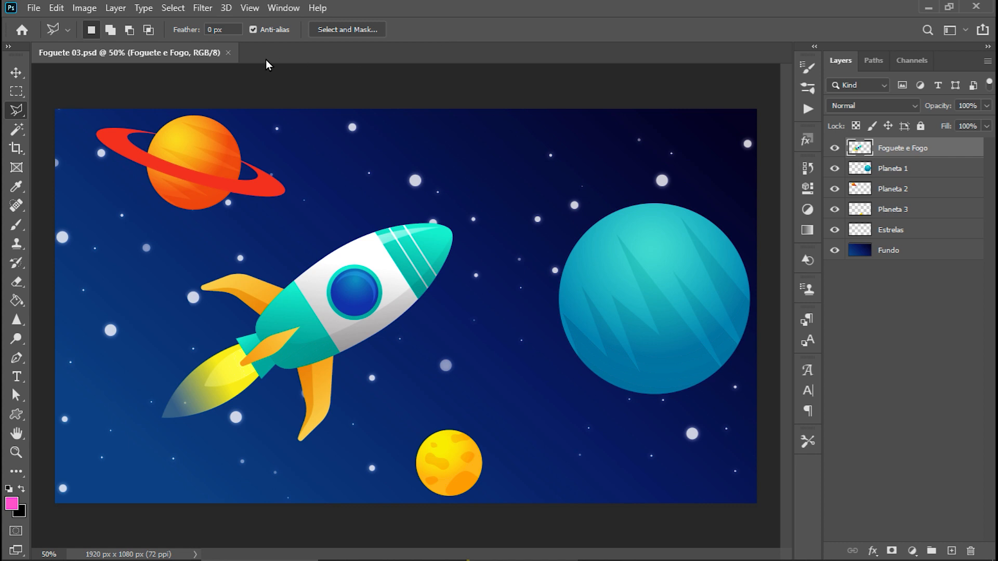
click(16, 73)
click(218, 91)
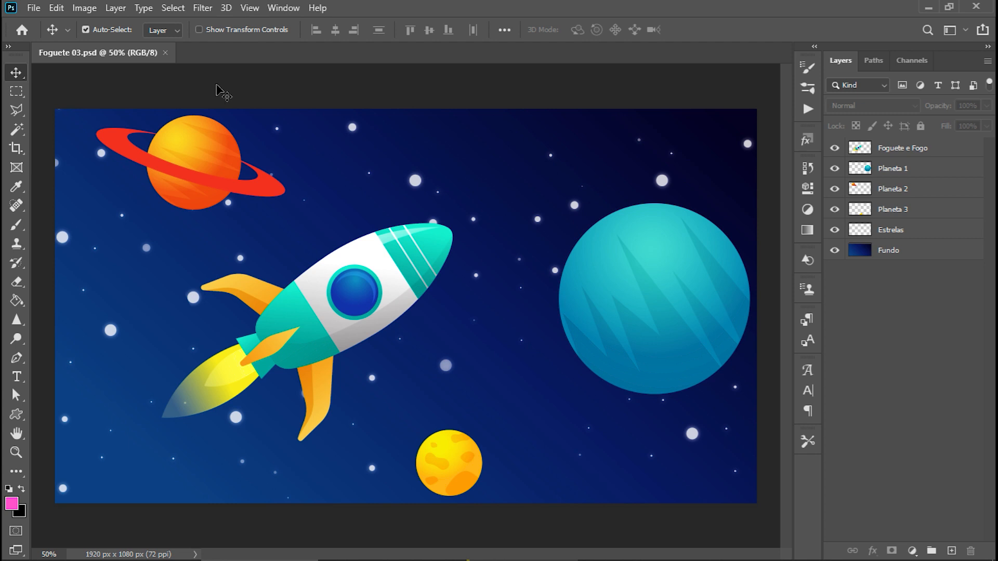
Hide both the tool options bar and the toolbox from the workspace.
click(277, 10)
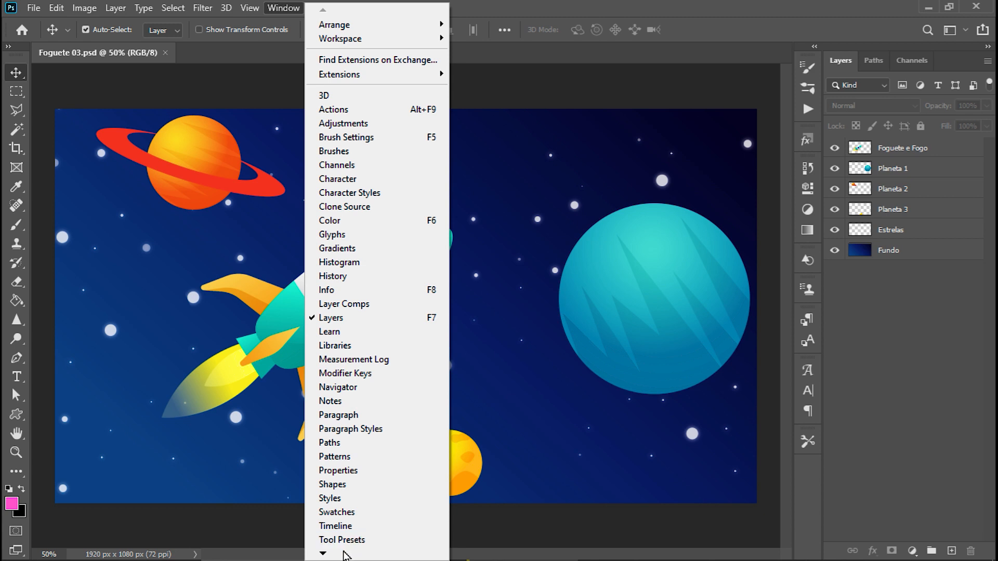
mouse_move(342, 555)
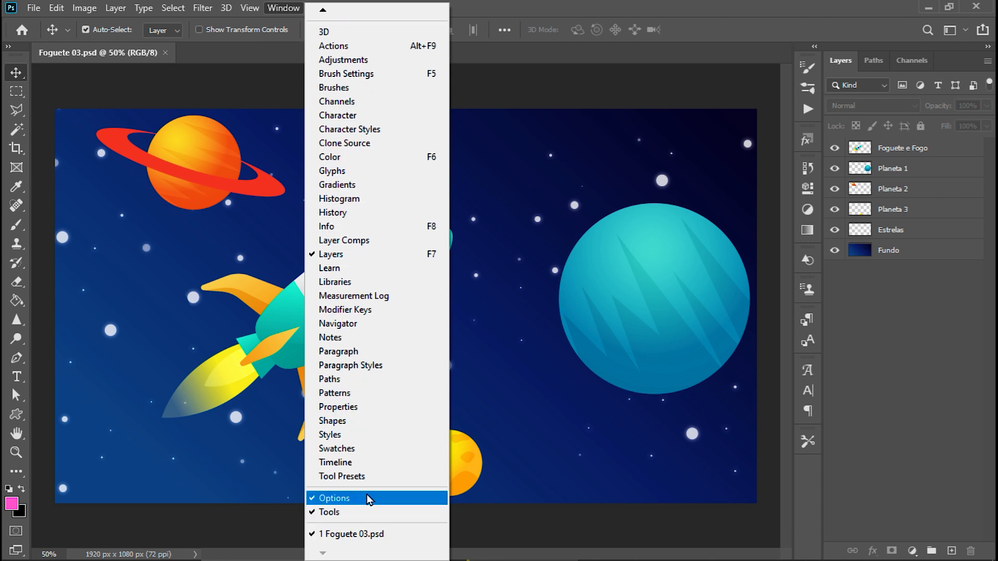
click(368, 499)
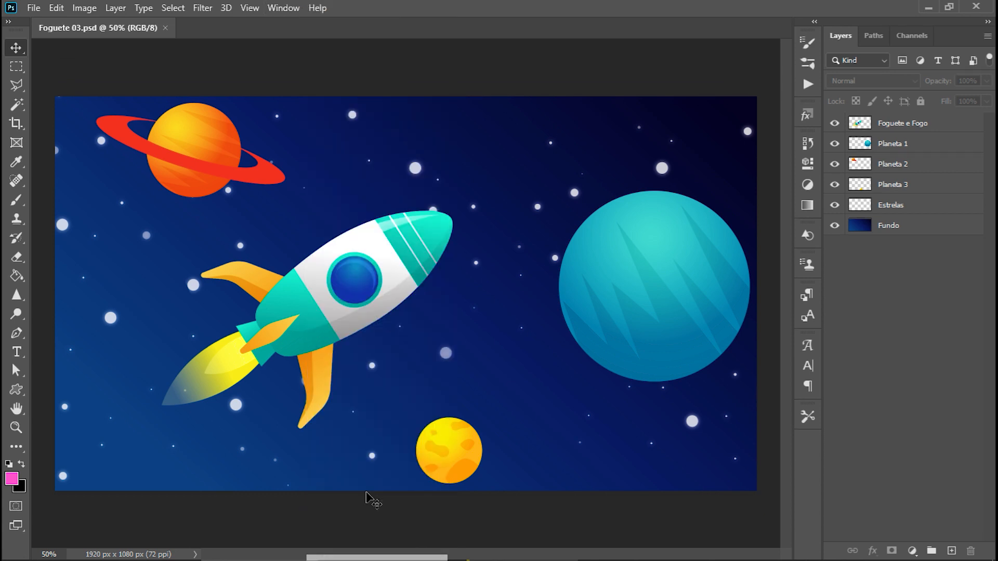
click(285, 9)
click(389, 512)
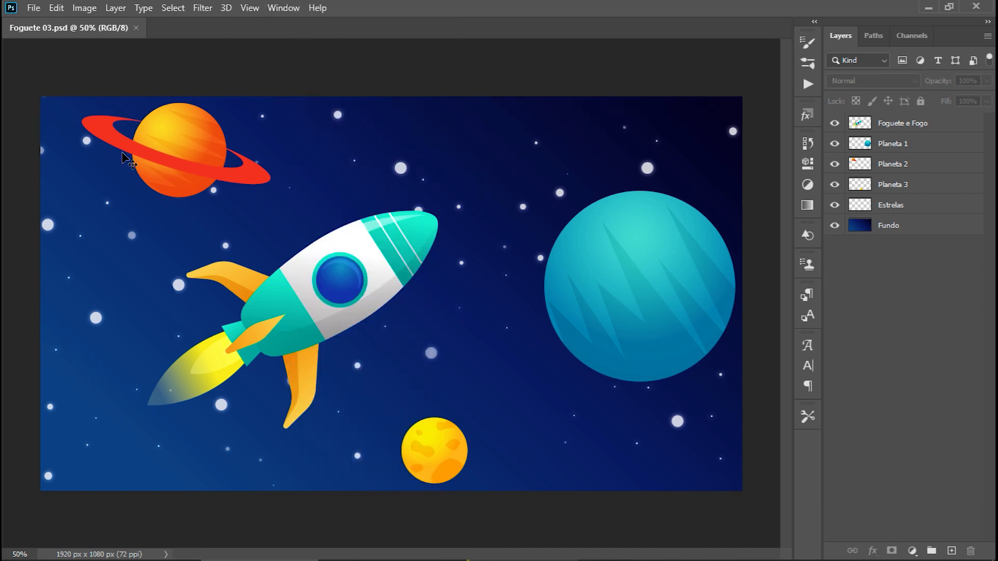
Bring the tool options bar and the toolbox back into the workspace.
click(285, 10)
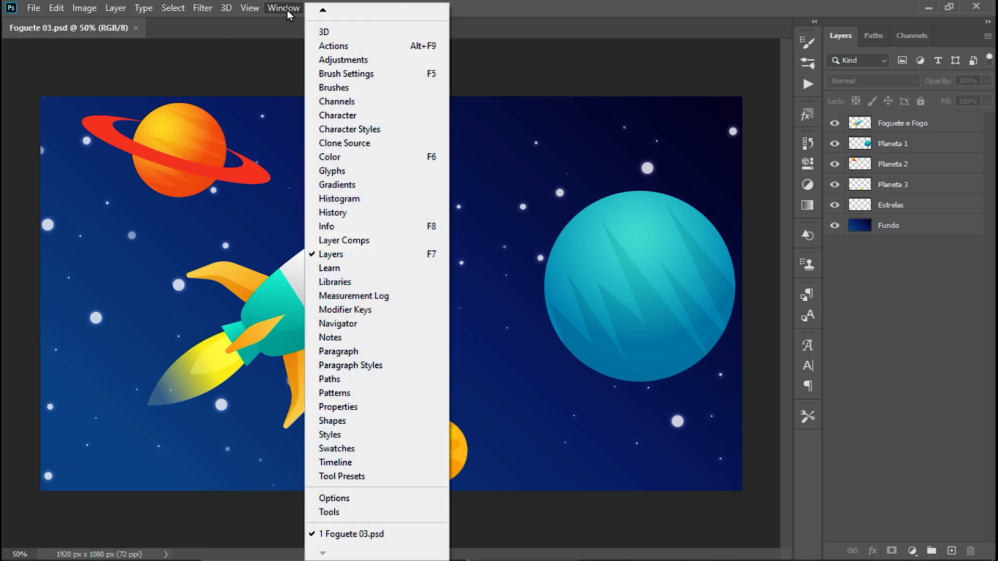
click(381, 500)
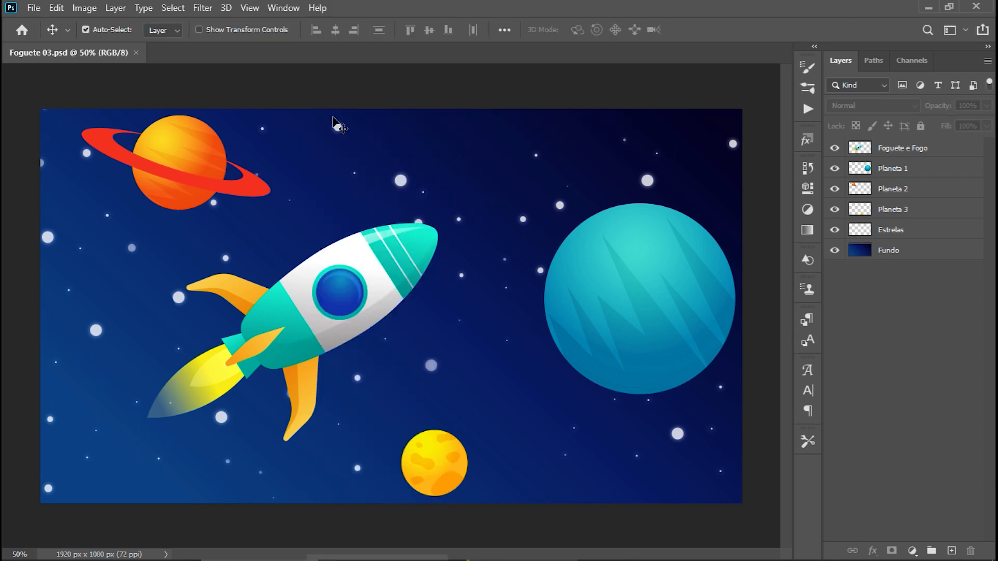
click(294, 9)
click(377, 512)
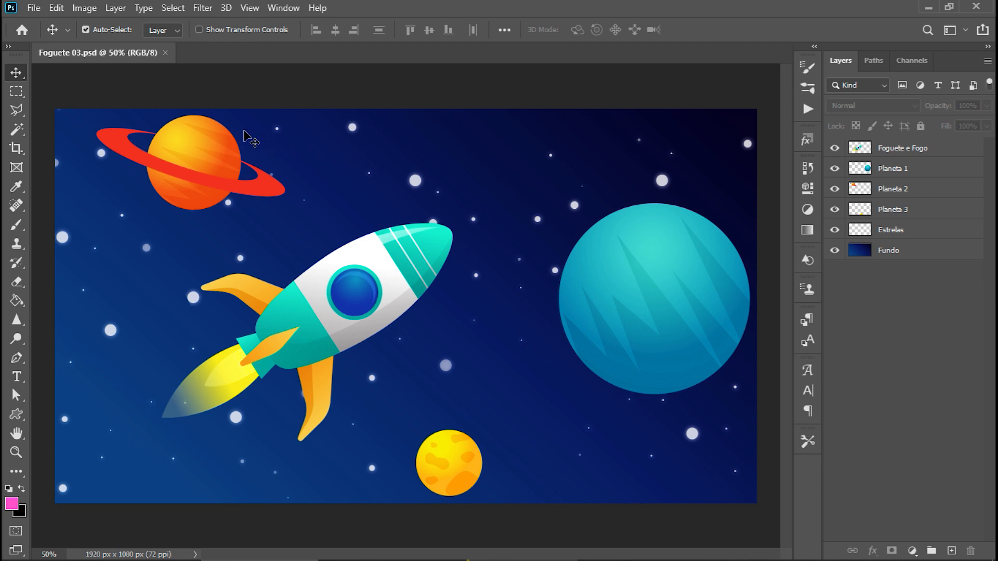
With Auto-Select on, move the ringed planet and the rocket down and left, and the teal planet up and left.
drag(205, 134, 176, 156)
drag(358, 237, 391, 298)
drag(647, 285, 588, 266)
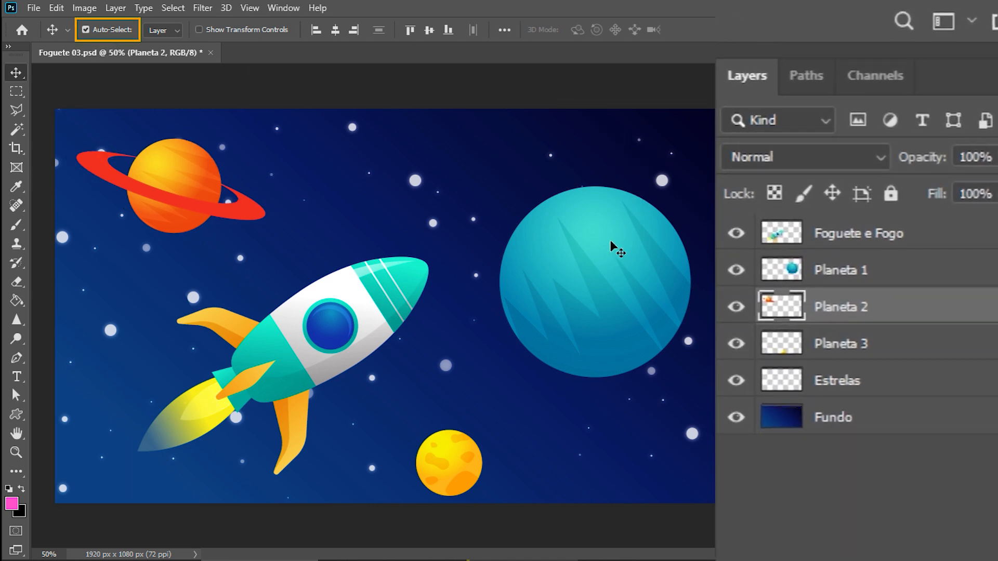
Pick the teal planet, the rocket and the ringed planet on the canvas in turn to see which layer Auto-Select chooses.
click(611, 239)
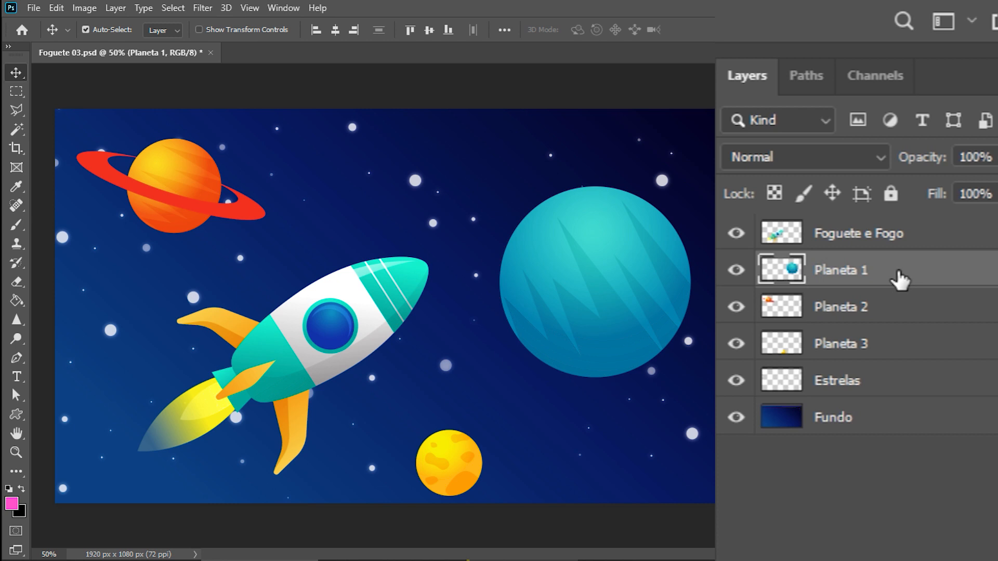
click(370, 296)
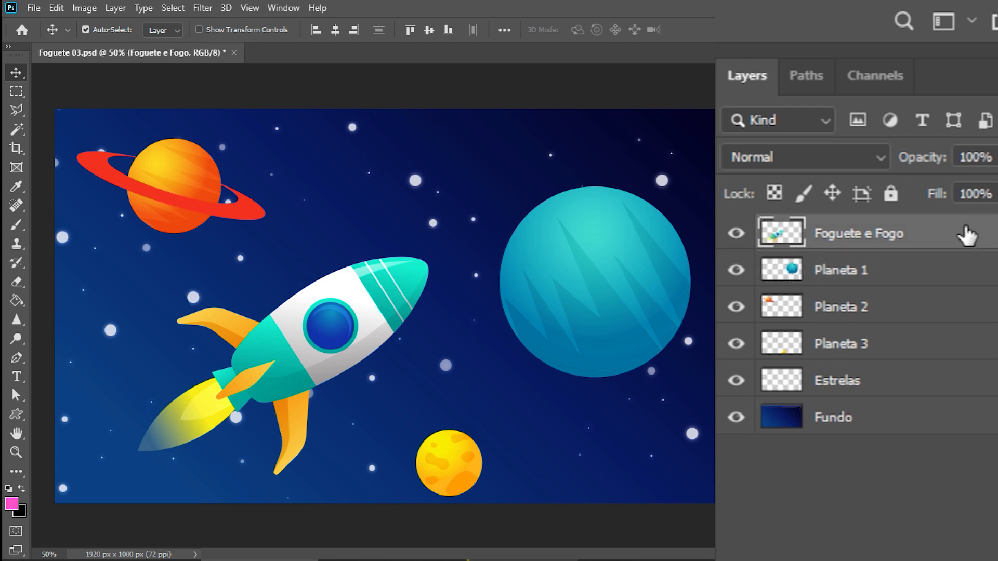
click(183, 193)
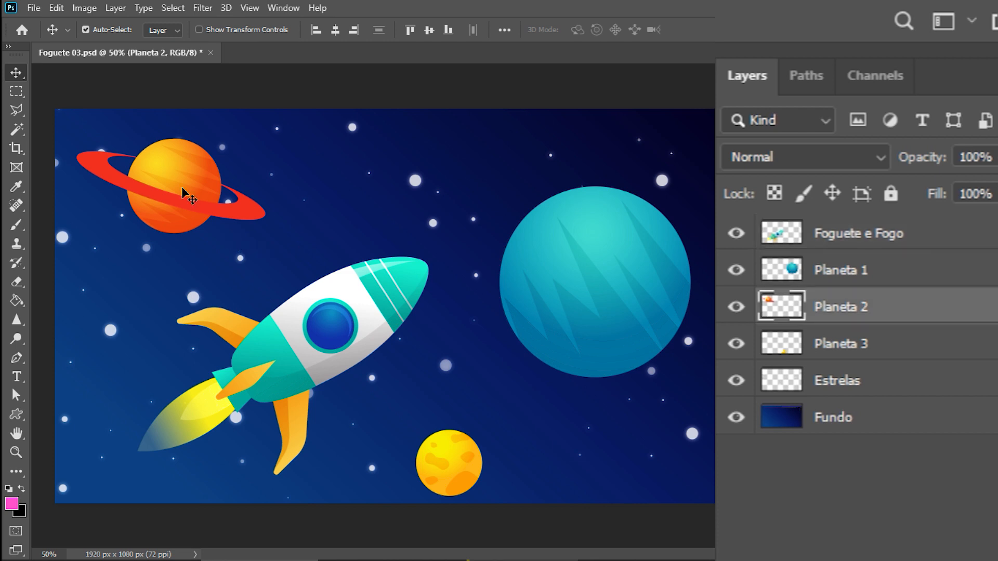
Move the ringed planet and the rocket up and left, and the yellow and teal planets up and right.
drag(183, 193, 156, 170)
drag(462, 462, 486, 442)
drag(585, 285, 601, 242)
drag(362, 332, 341, 319)
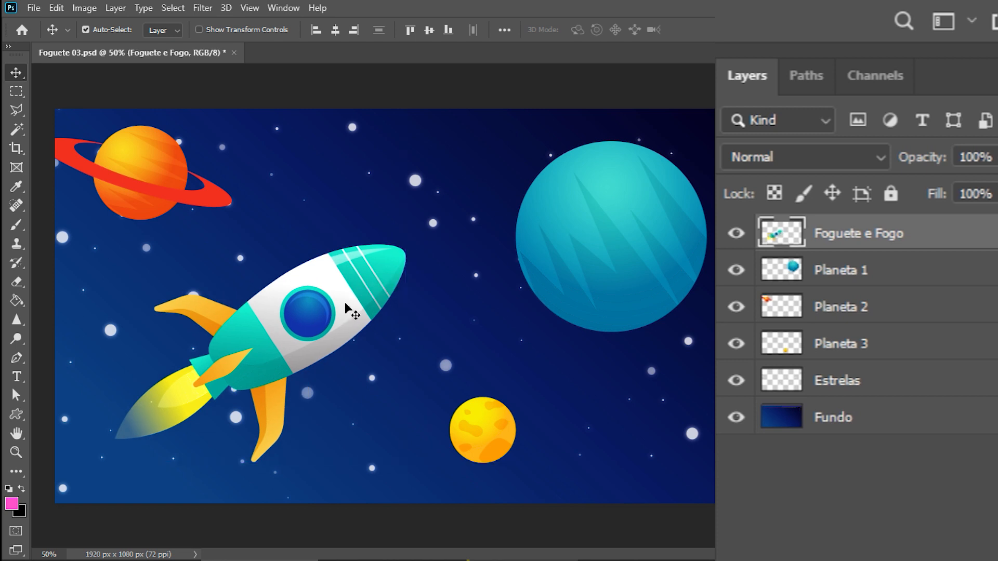
Turn off Auto-Select and shift the selected rocket layer slightly left, starting the moves away from the rocket itself.
click(86, 31)
drag(653, 226, 655, 235)
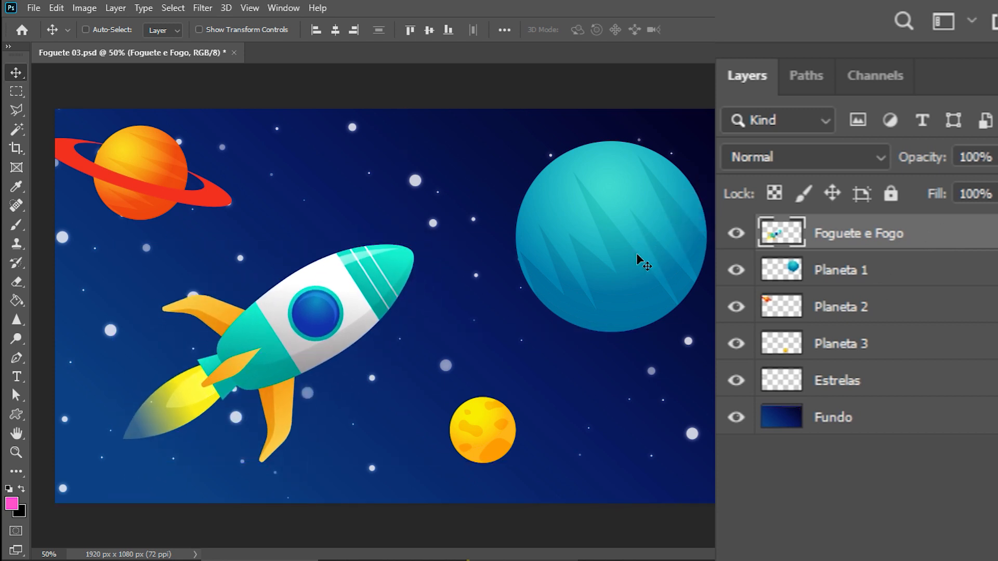
mouse_move(606, 435)
mouse_down()
mouse_move(596, 426)
mouse_move(612, 435)
mouse_up()
drag(344, 162, 310, 163)
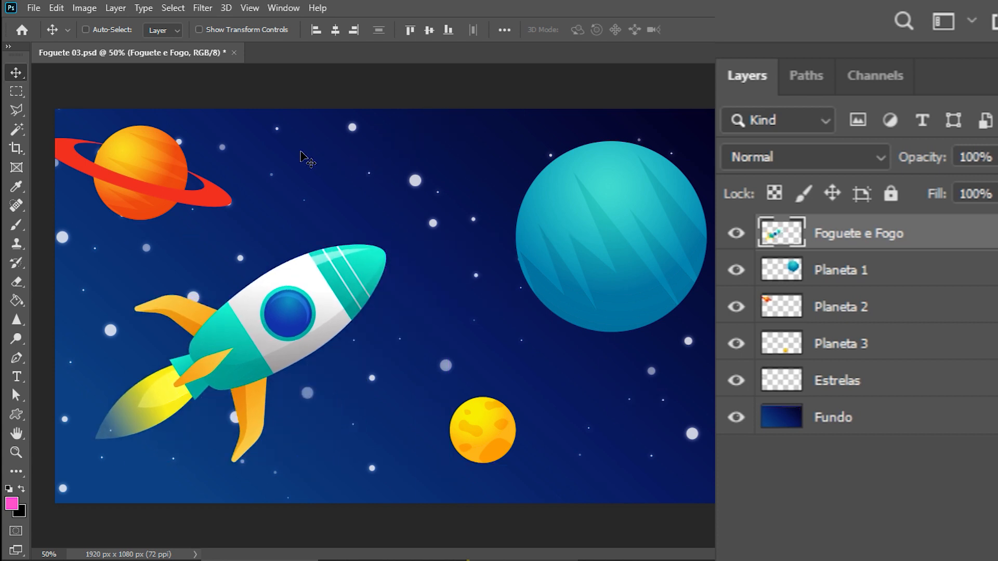
With Auto-Select off, move the Planeta 3 layer right and slightly down, and the Planeta 1 layer slightly left.
click(961, 349)
drag(503, 134, 479, 127)
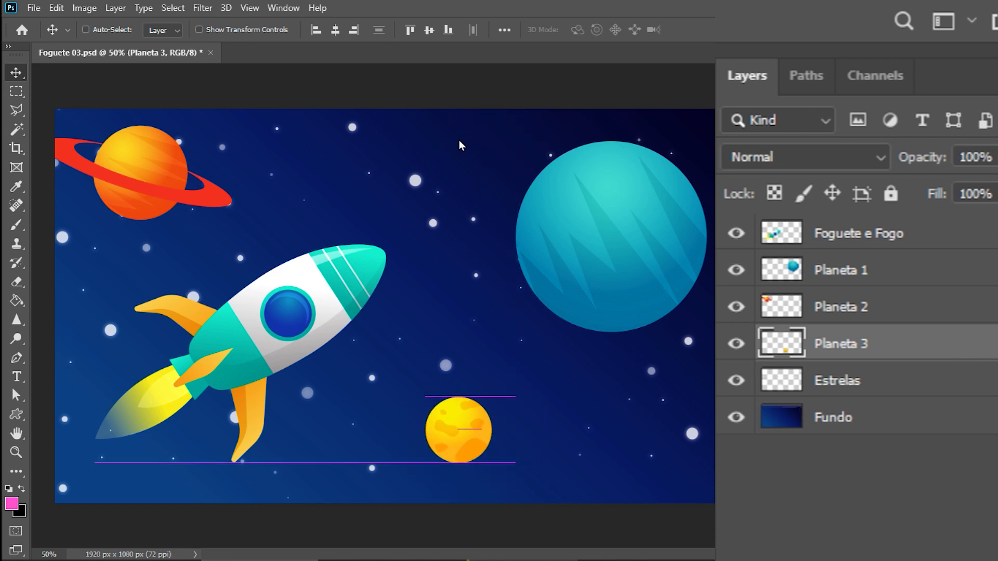
drag(145, 172, 239, 179)
click(855, 271)
drag(157, 182, 150, 141)
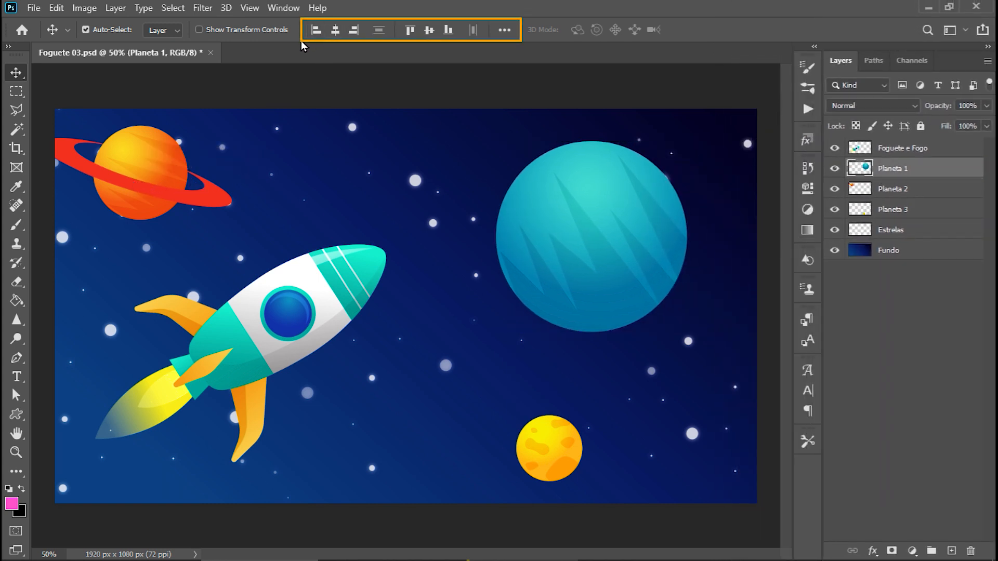
Set the alignment reference to Canvas and center the Planeta 1 layer horizontally and vertically.
click(509, 34)
click(573, 163)
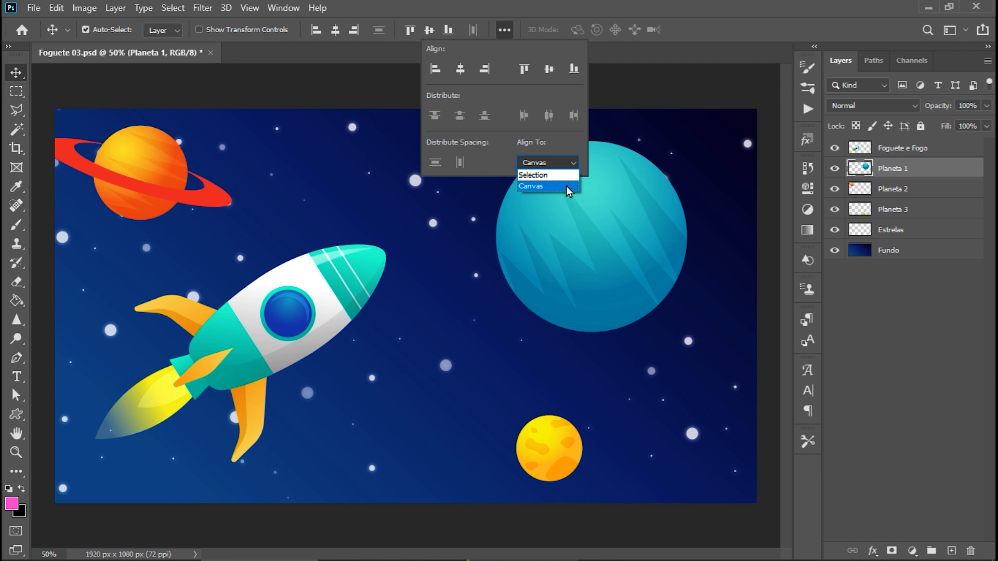
click(566, 185)
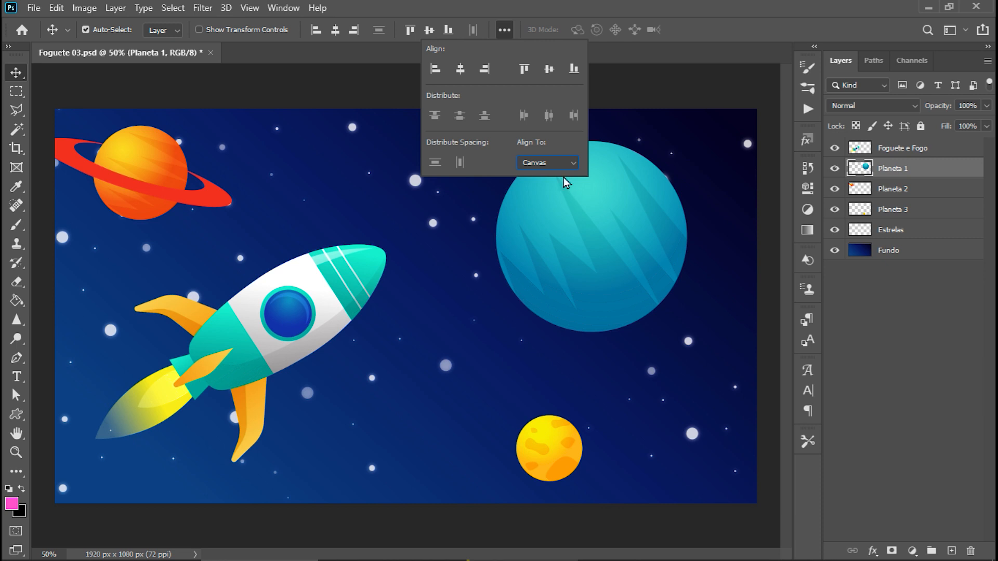
click(509, 29)
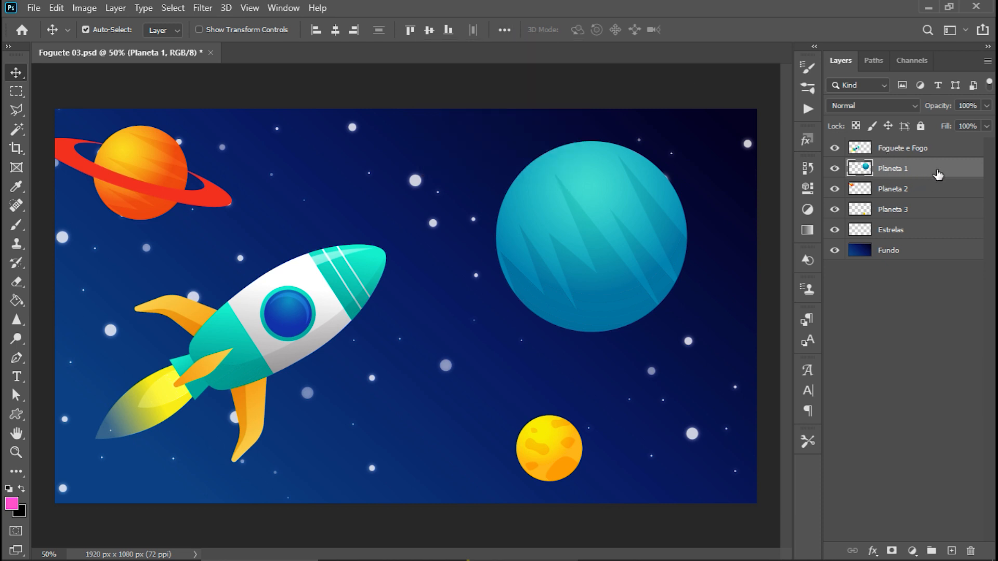
click(335, 30)
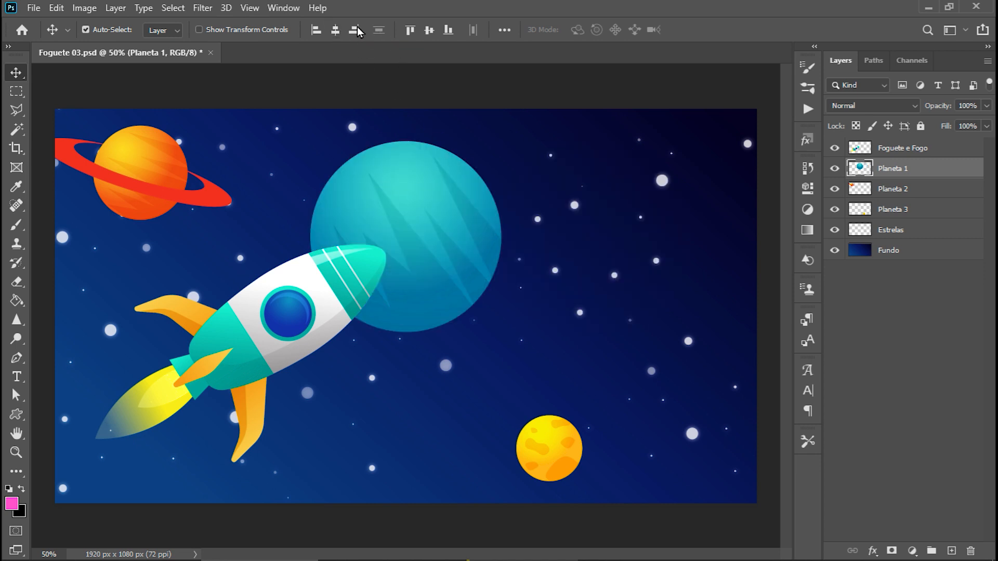
click(429, 30)
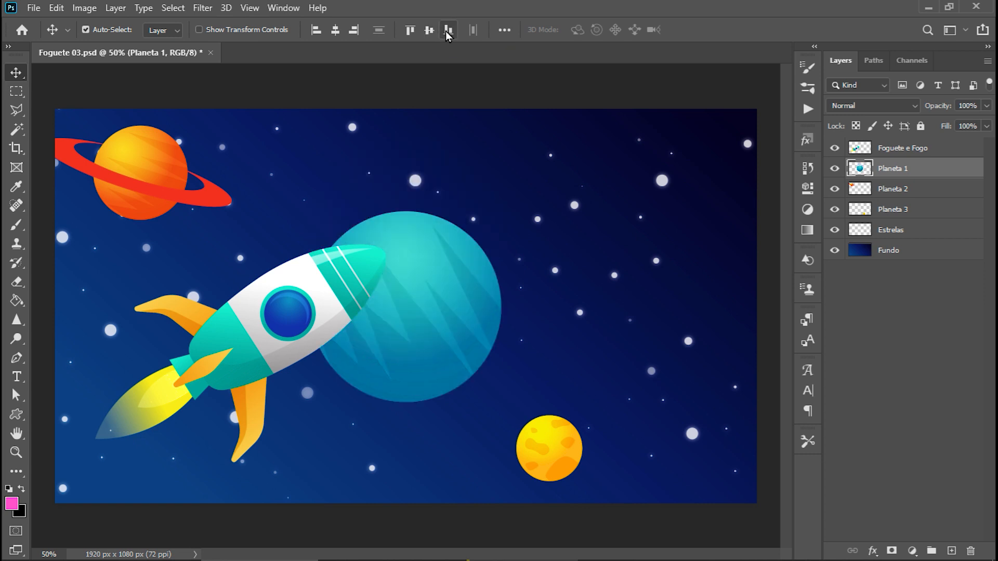
Align Planeta 1 to the canvas's bottom, top, right and left edges in turn, finishing horizontally centered at the top.
click(448, 31)
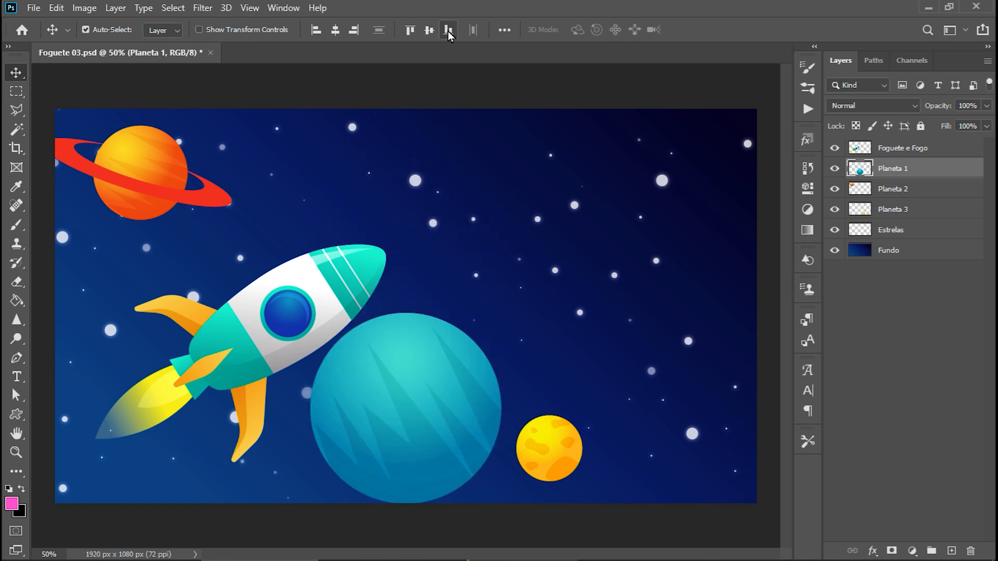
click(412, 30)
click(348, 31)
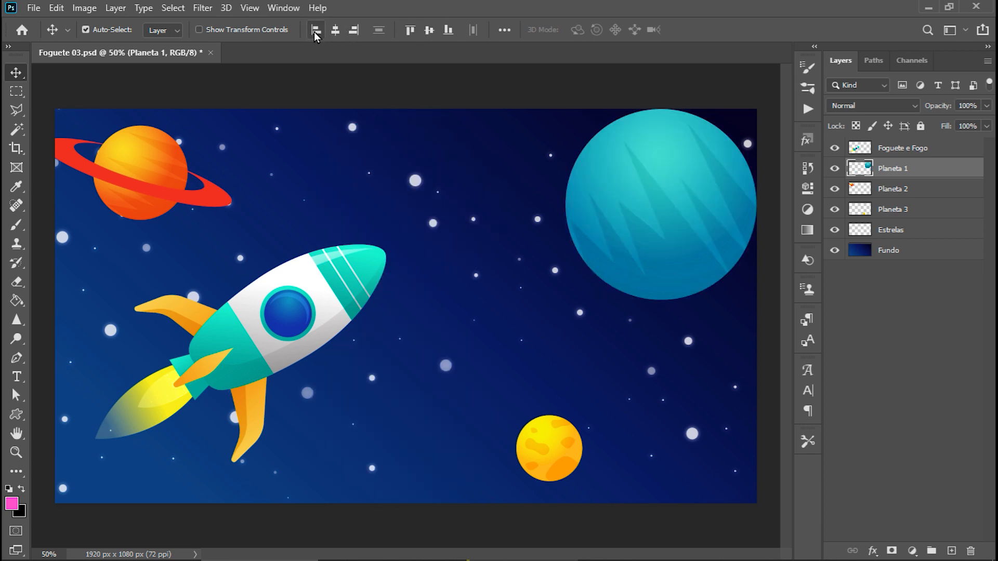
click(314, 32)
click(343, 30)
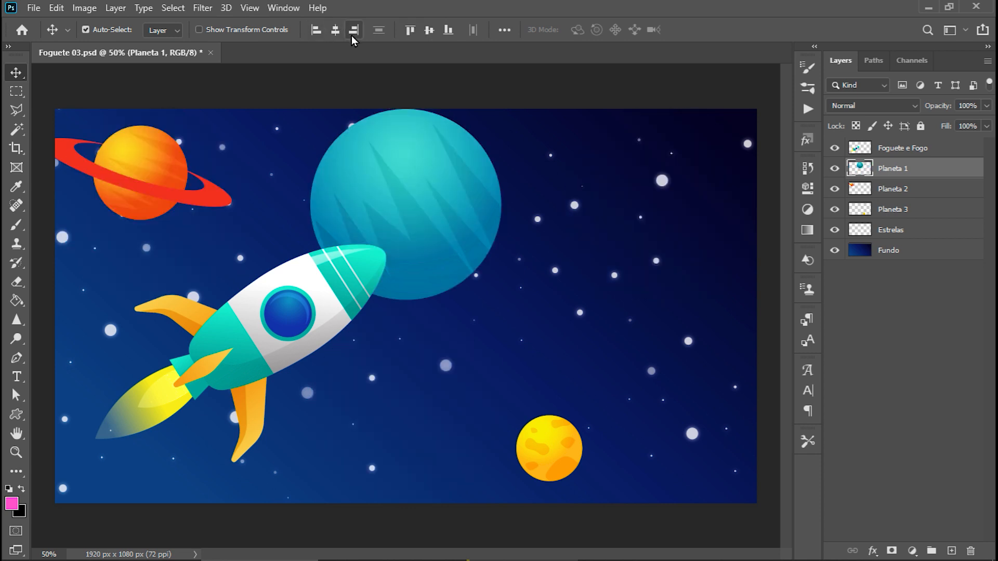
Set the alignment reference to Selection and align the Planeta 1 and Planeta 3 layers by their horizontal and vertical centers.
click(504, 31)
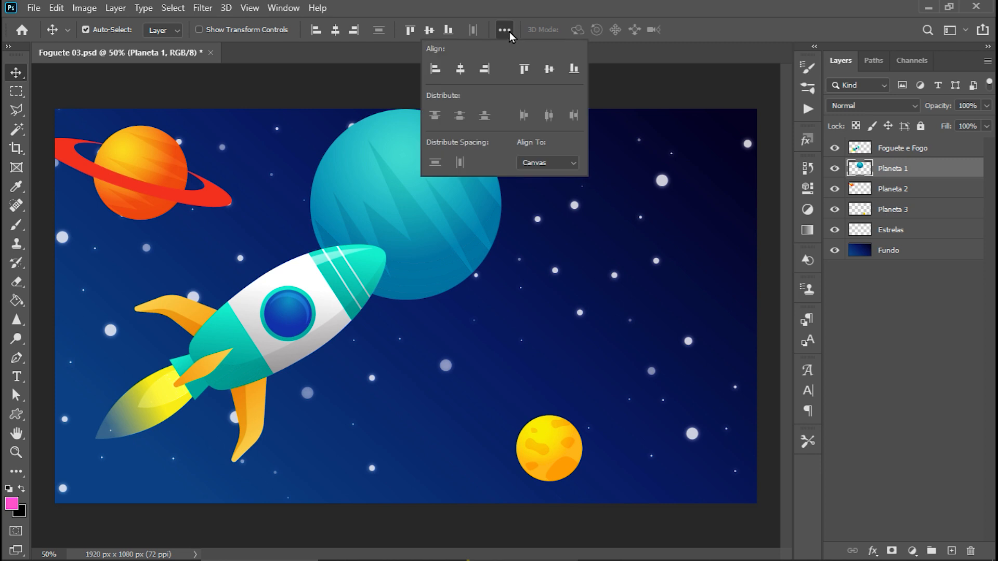
click(574, 162)
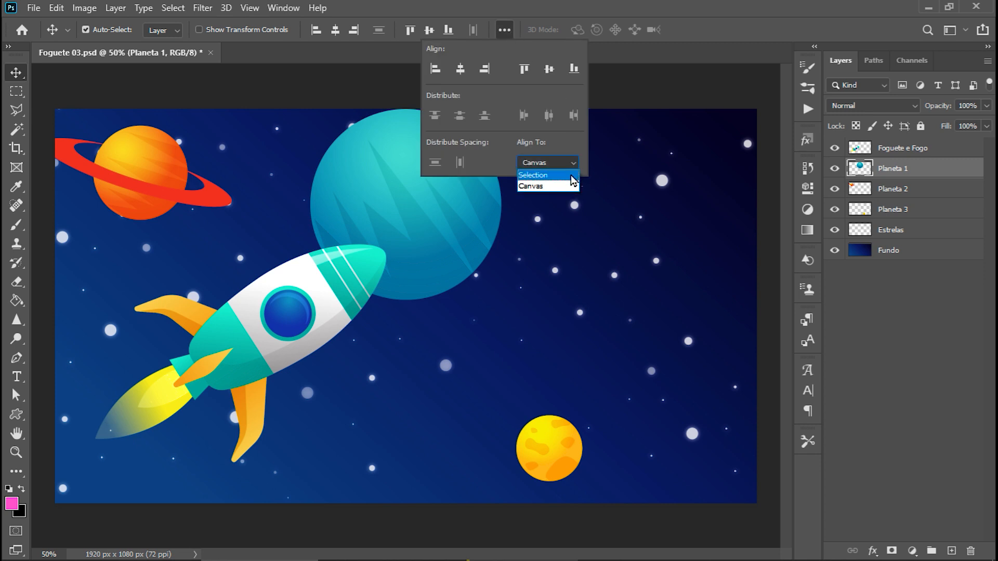
click(571, 175)
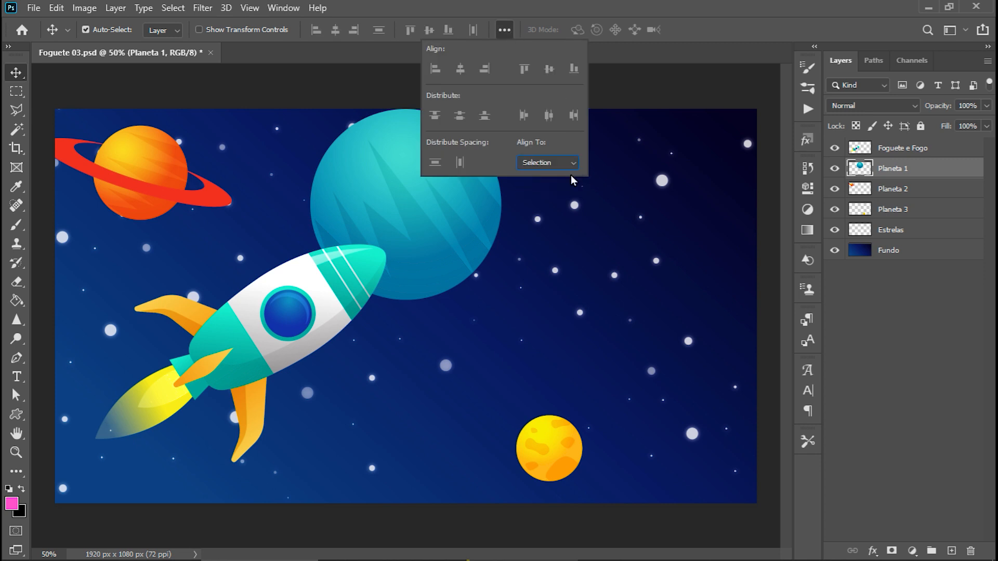
click(503, 30)
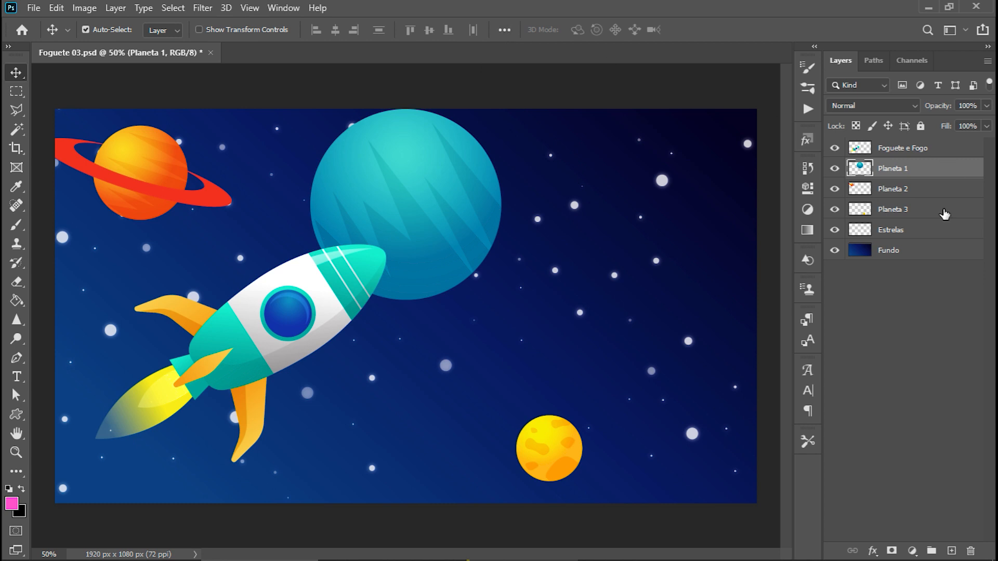
key(ctrl)
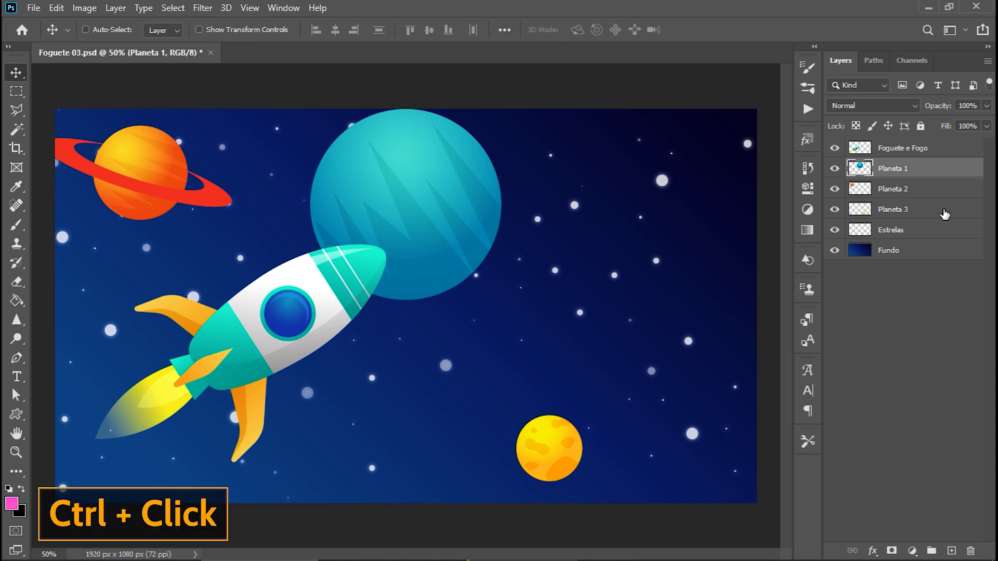
ctrl+click(944, 214)
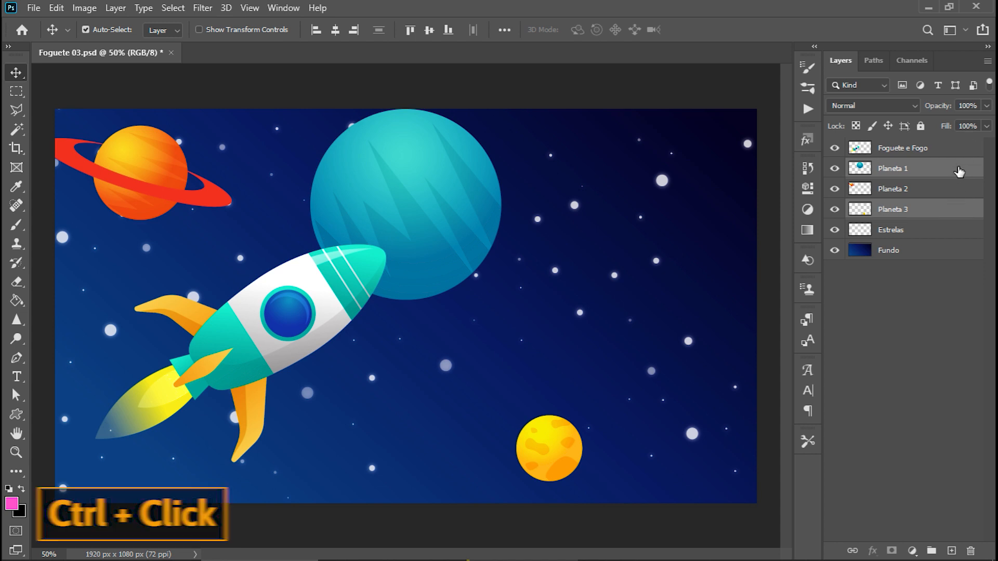
click(335, 29)
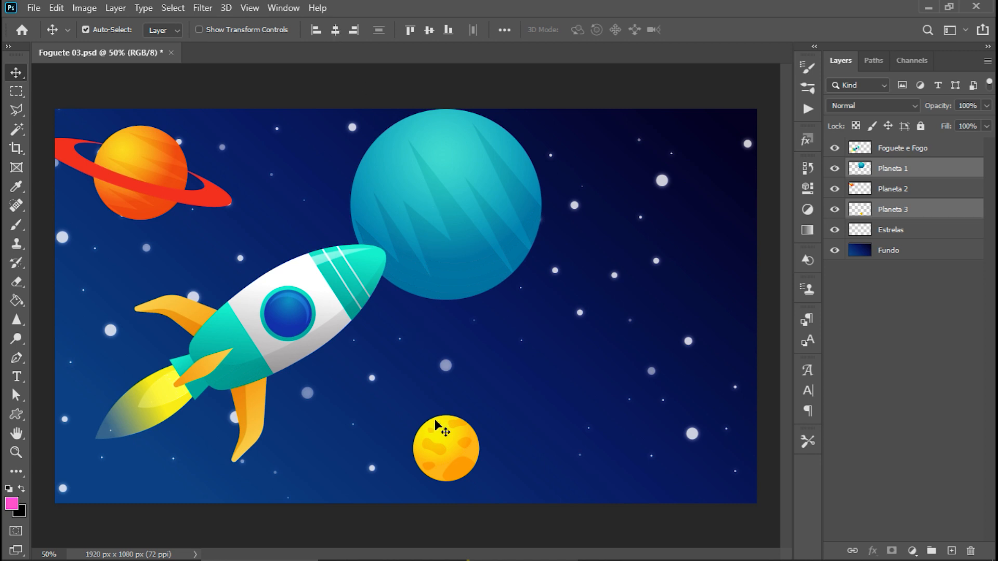
click(430, 30)
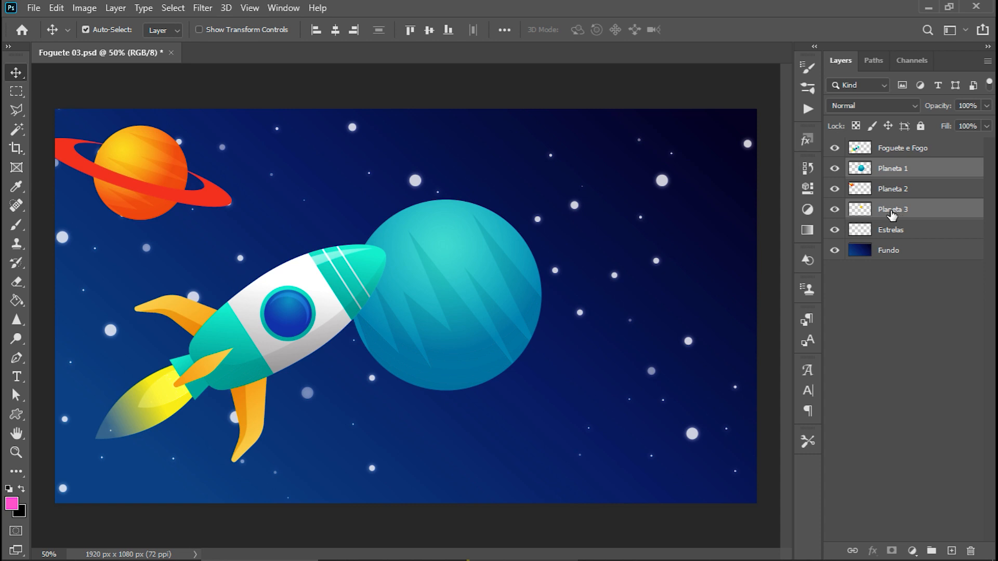
click(508, 32)
click(510, 32)
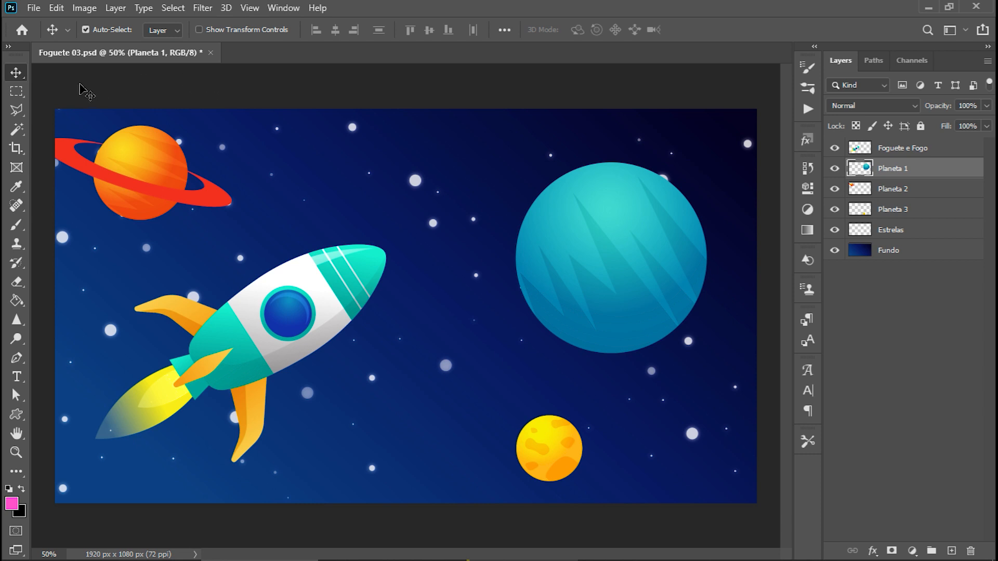
Make a rectangular marquee inside the teal planet, try deleting that area from the Planeta 1 layer, and undo the deletion.
click(19, 90)
drag(212, 128, 494, 435)
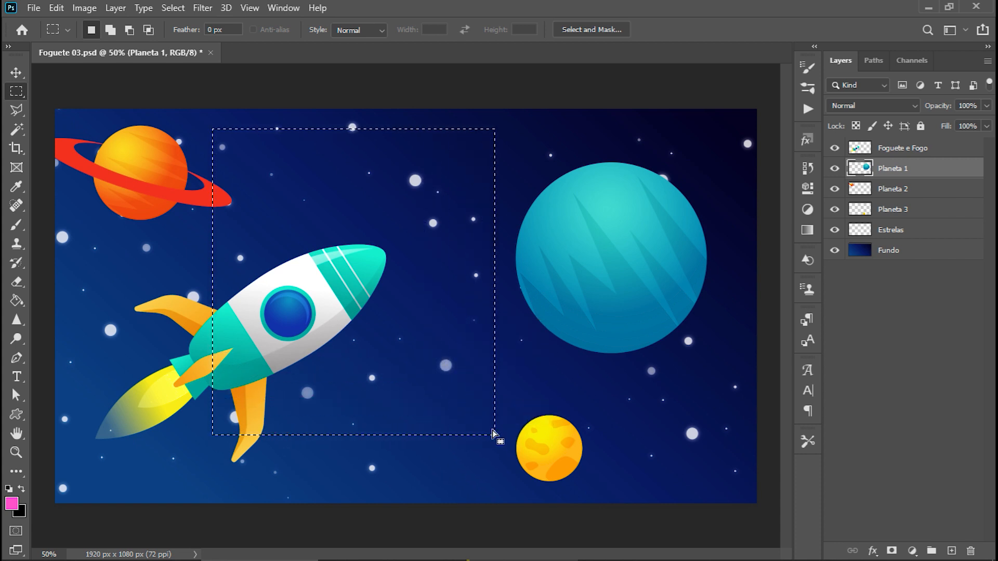
drag(567, 191, 658, 313)
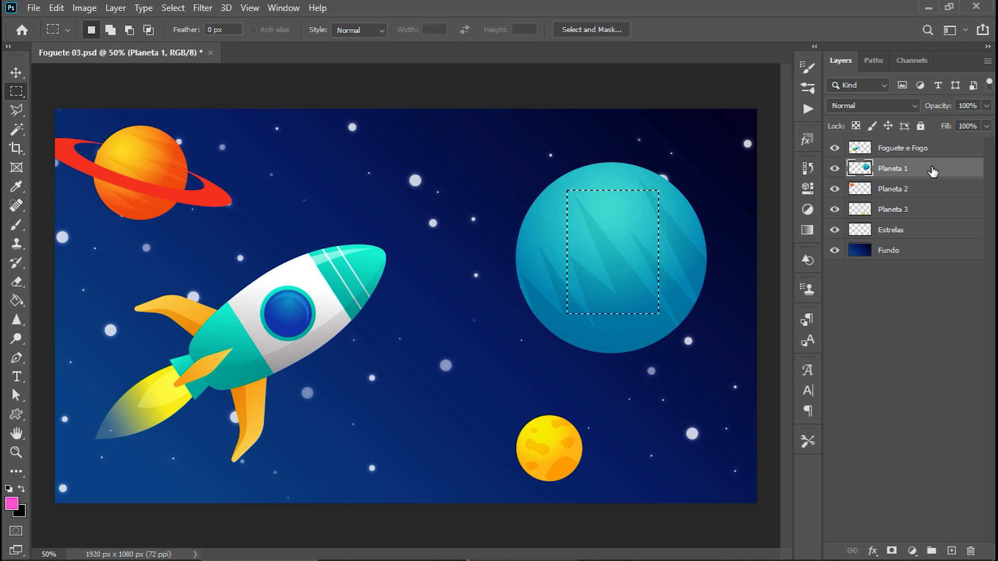
key(Delete)
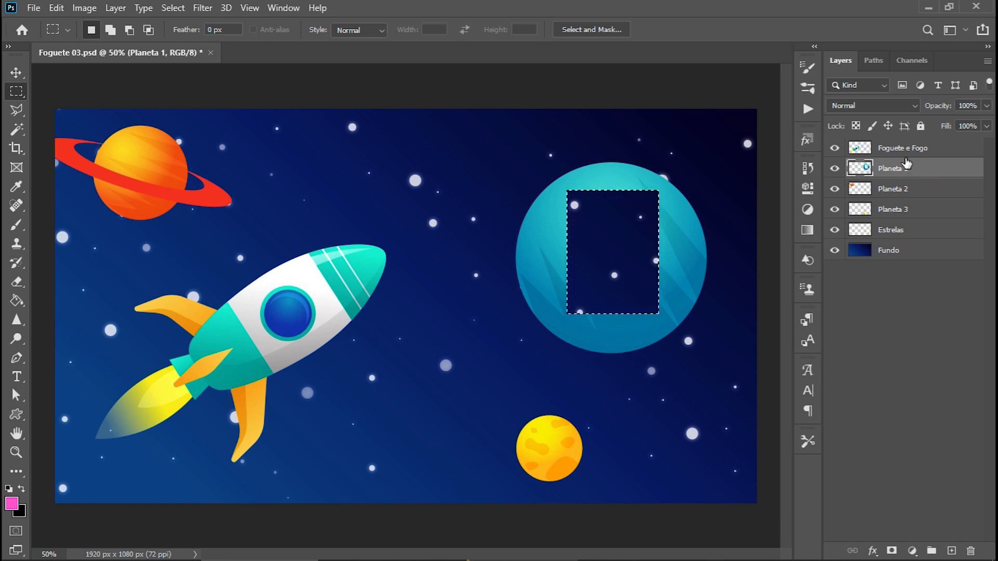
key(ctrl+z)
Clear the selection, draw a square marquee over the rocket's front half, and replace it with a tall rectangular one.
click(238, 149)
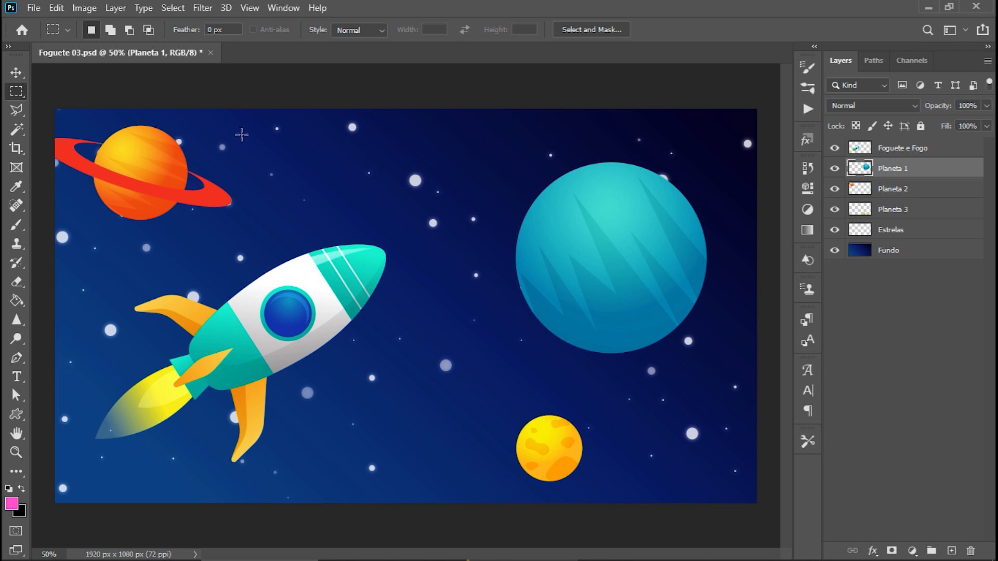
drag(241, 135, 602, 386)
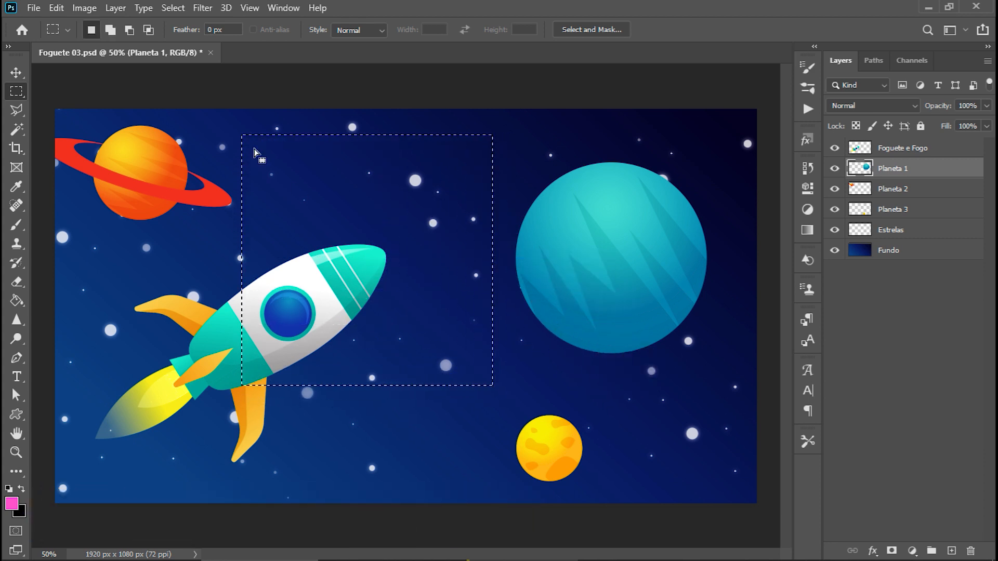
drag(222, 115, 392, 429)
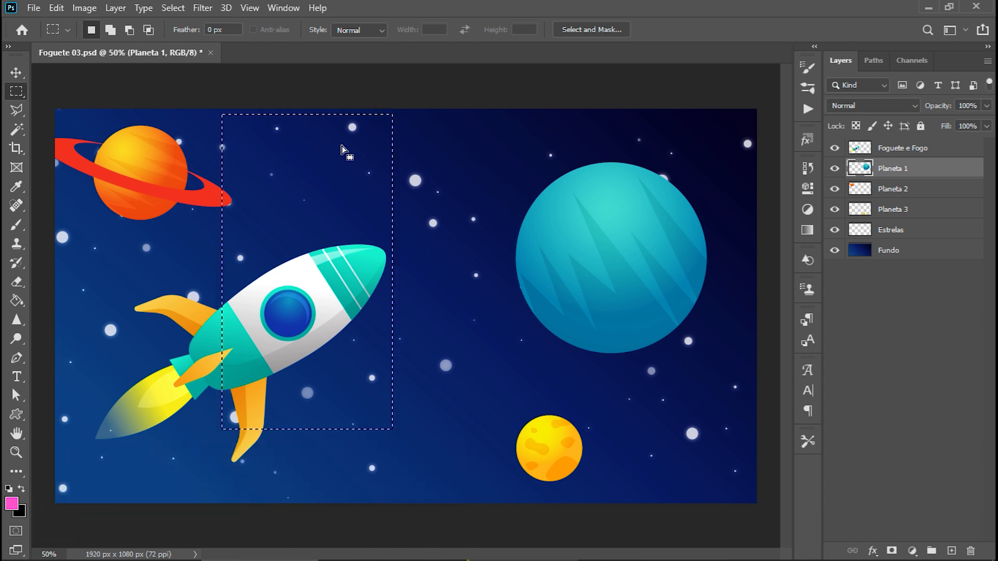
Add overlapping rectangles beside the rocket and separate ones over the flame, teal planet, yellow planet and empty sky to the selection.
key(shift)
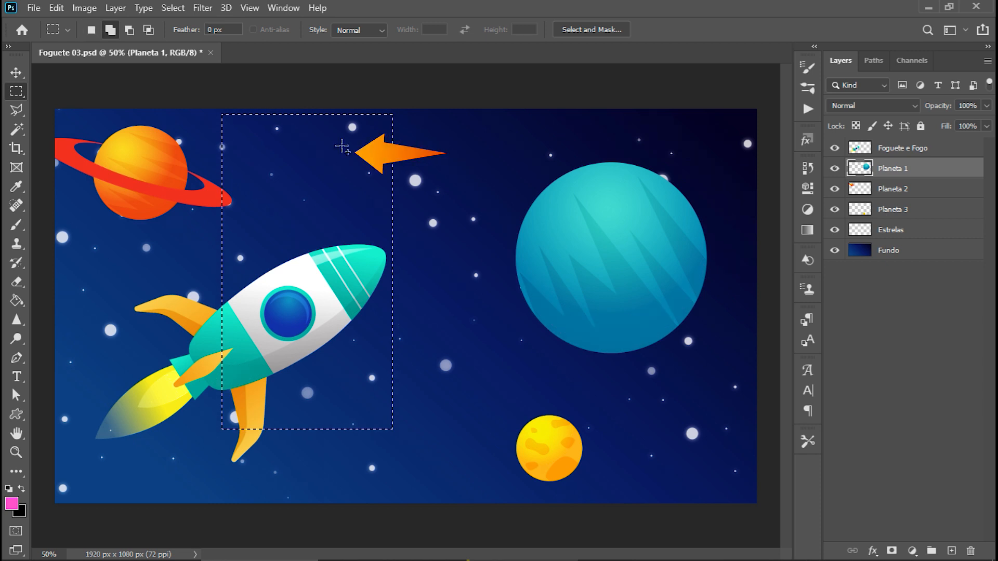
drag(346, 140, 517, 318)
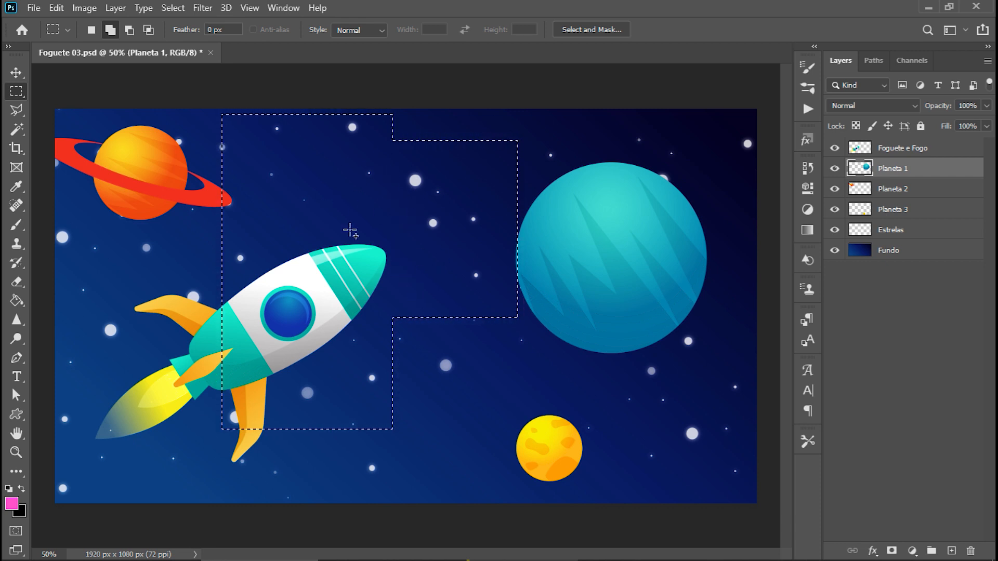
drag(377, 373, 431, 428)
drag(174, 389, 249, 434)
drag(104, 230, 165, 297)
drag(596, 136, 628, 177)
drag(636, 267, 699, 304)
drag(639, 389, 679, 441)
drag(533, 396, 591, 446)
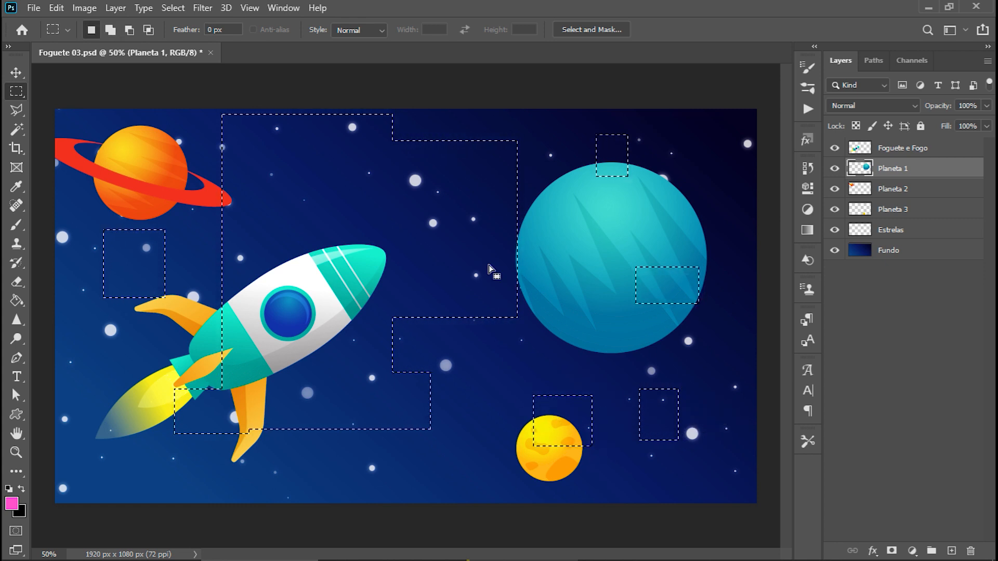
Subtract several rectangular areas from the selection around the rocket, the yellow planet and the lower sky, and deselect everything.
key(alt)
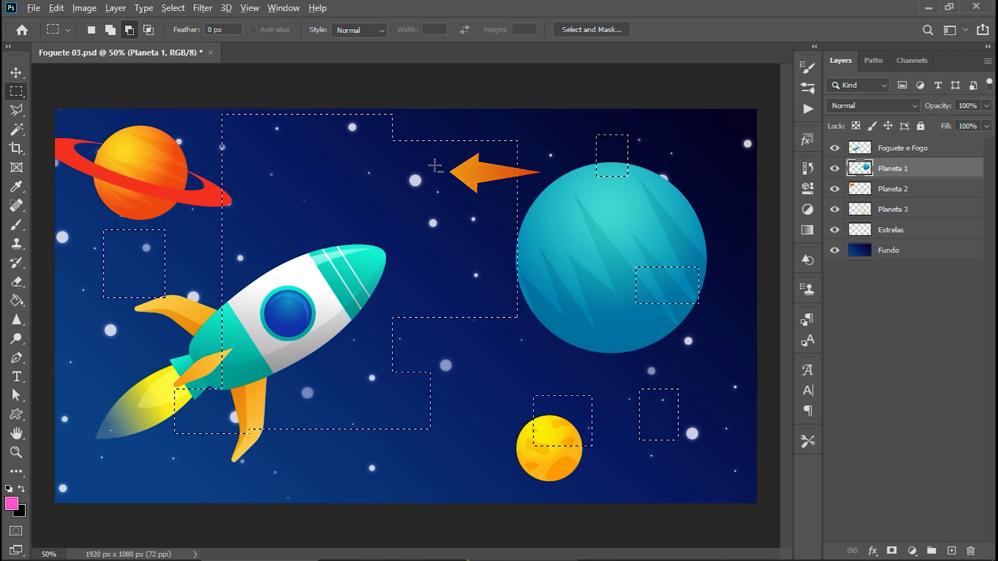
drag(438, 125, 546, 224)
drag(185, 111, 305, 258)
drag(351, 315, 435, 410)
drag(238, 398, 312, 429)
drag(426, 275, 507, 318)
drag(535, 382, 600, 467)
drag(618, 373, 698, 444)
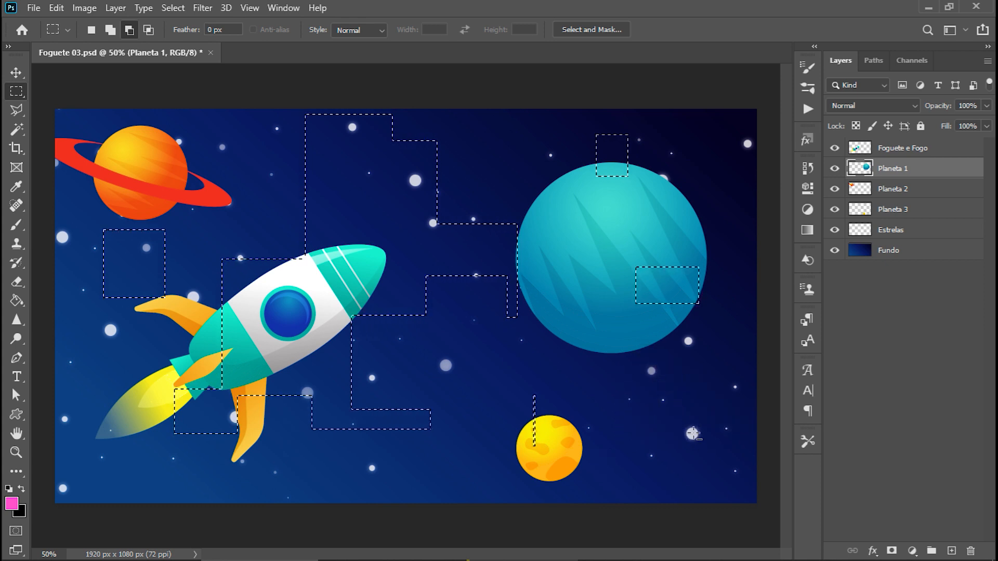
key(ctrl+d)
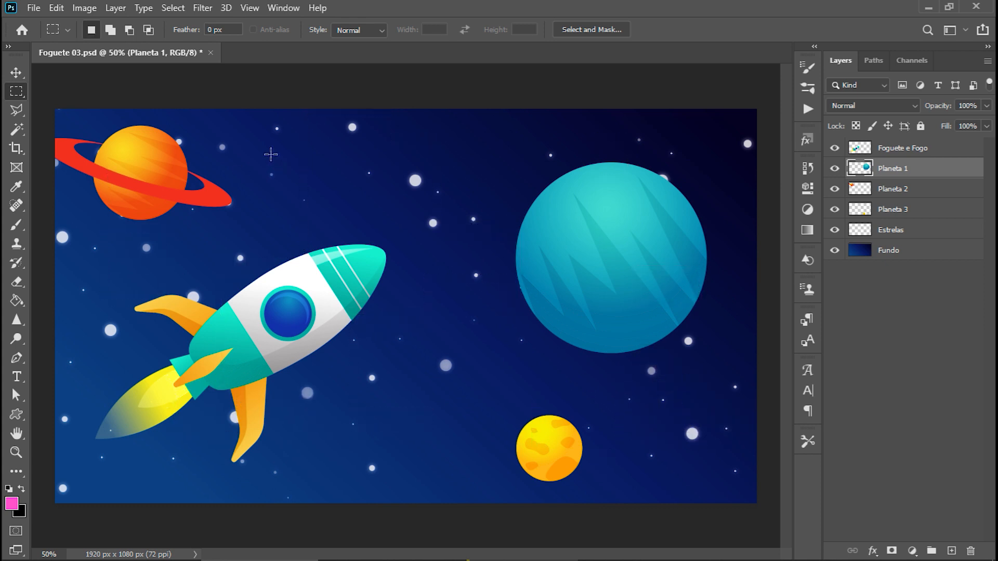
With the Rectangular Marquee Tool in Normal style, draw several rectangles of varying proportions between the rocket and teal planet, and deselect.
right_click(19, 92)
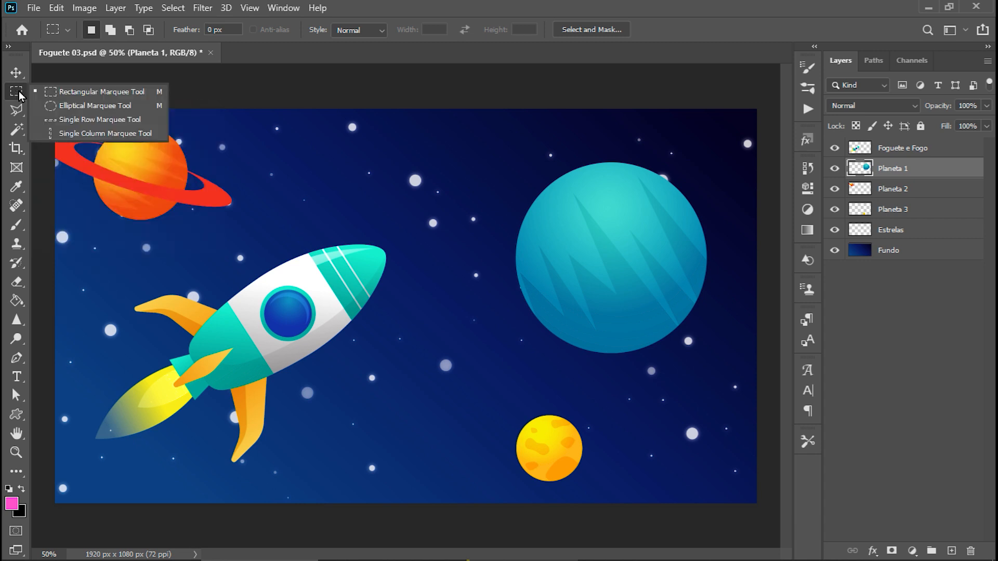
click(112, 91)
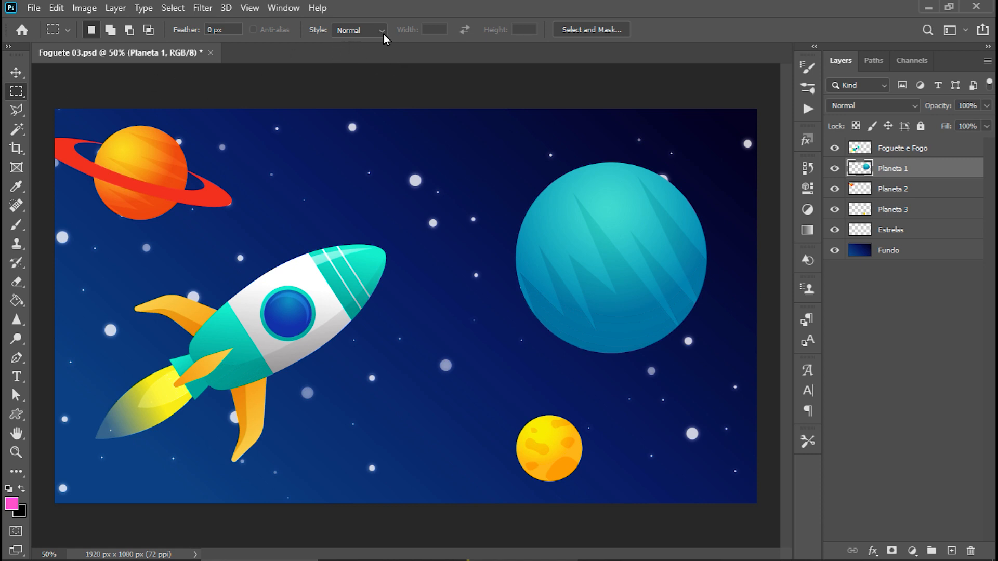
drag(292, 130, 394, 221)
drag(463, 152, 536, 310)
drag(292, 178, 396, 296)
drag(417, 243, 537, 341)
drag(339, 130, 432, 224)
key(ctrl+d)
drag(457, 142, 492, 185)
key(ctrl+d)
Set the rectangular marquee's style to Fixed Size with a width of 1000 px and a height of 600 px.
click(382, 30)
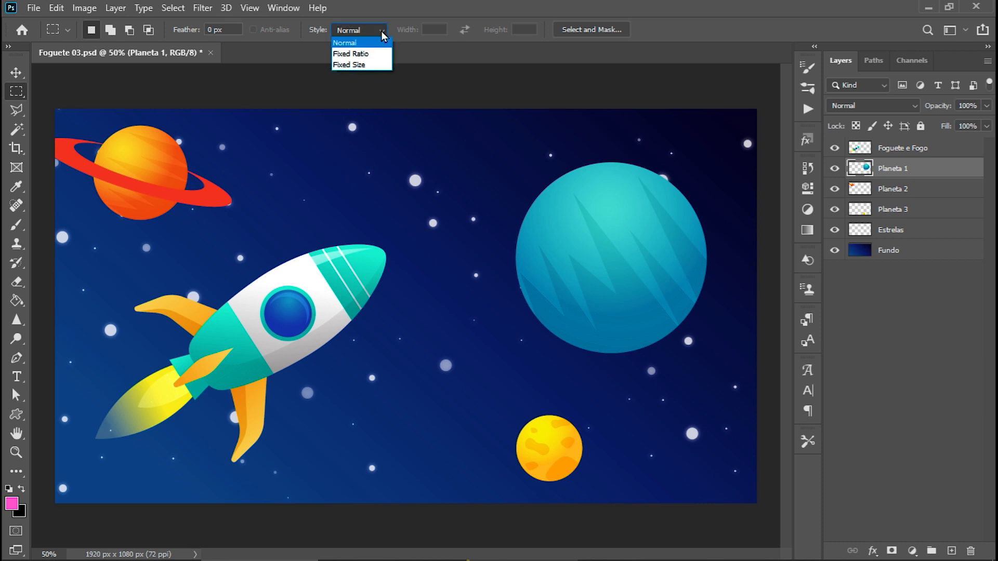
click(388, 65)
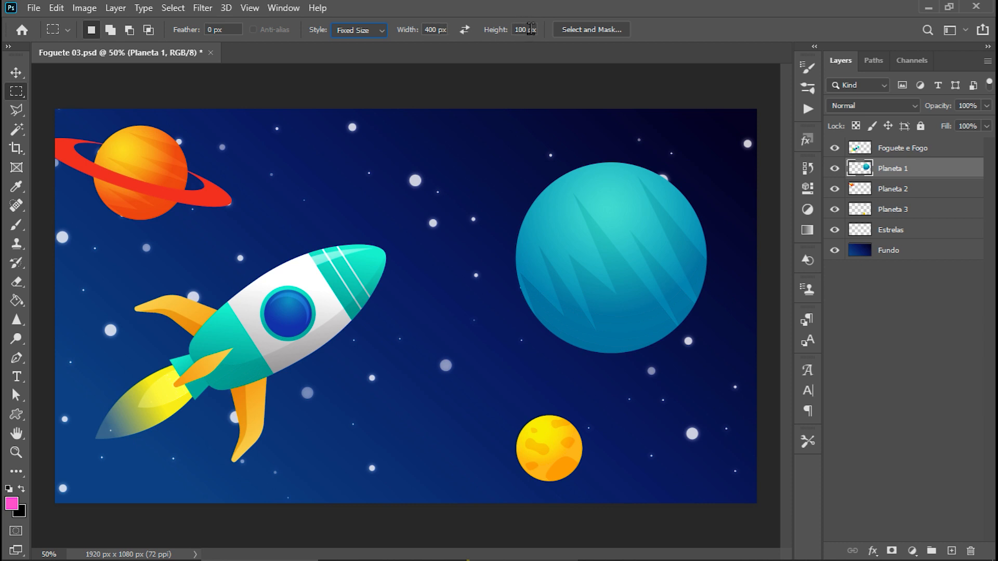
click(244, 147)
text(1000)
key(Tab)
text(600)
Place the fixed-size rectangular selection at several spots on the canvas, ending with it spanning from the rocket to the teal planet.
click(188, 251)
click(390, 138)
click(172, 141)
click(82, 221)
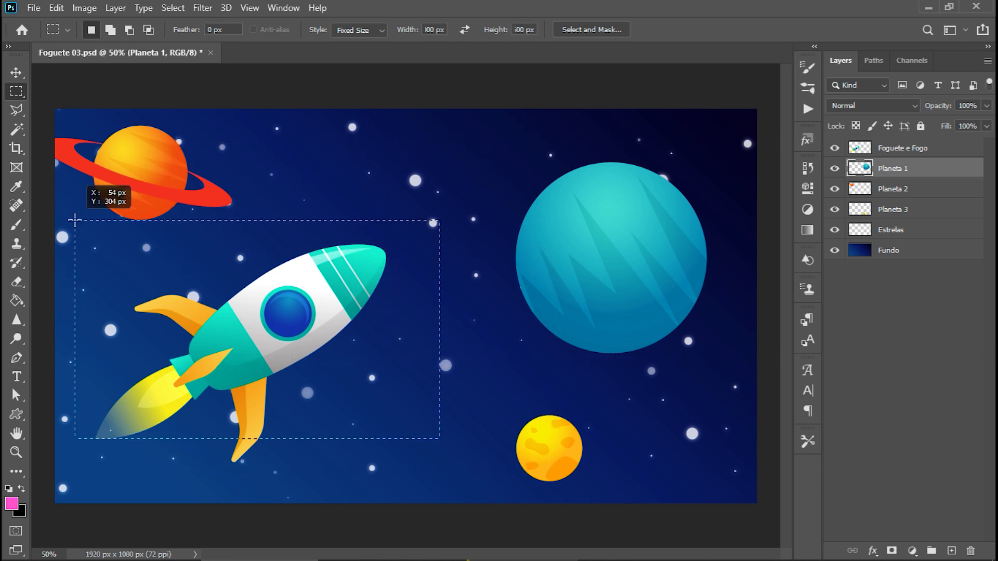
click(510, 360)
drag(505, 284, 503, 192)
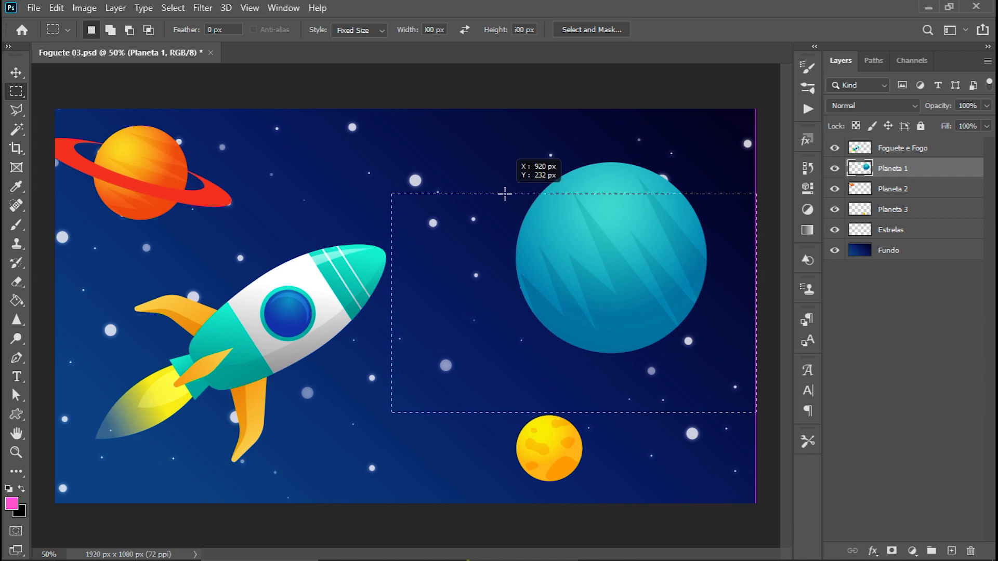
click(215, 161)
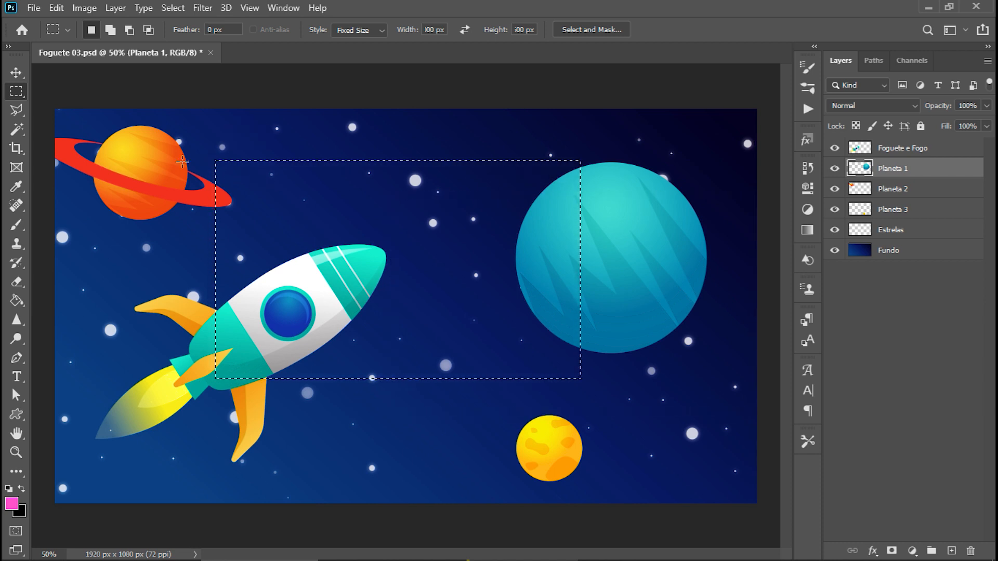
Switch to the Elliptical Marquee Tool, draw an ellipse and a perfect circle over the rocket's front, and clear the selection.
click(17, 97)
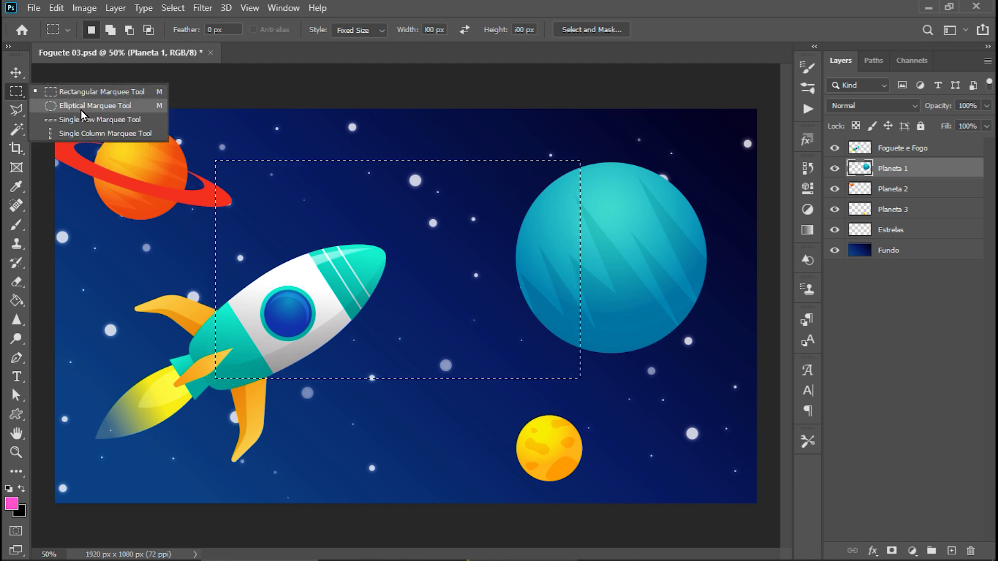
click(82, 106)
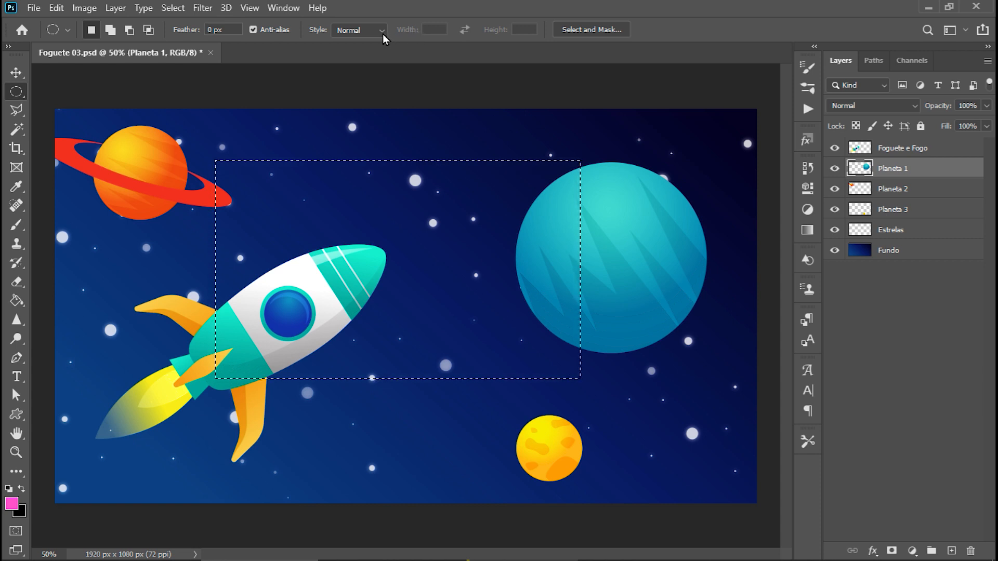
click(224, 125)
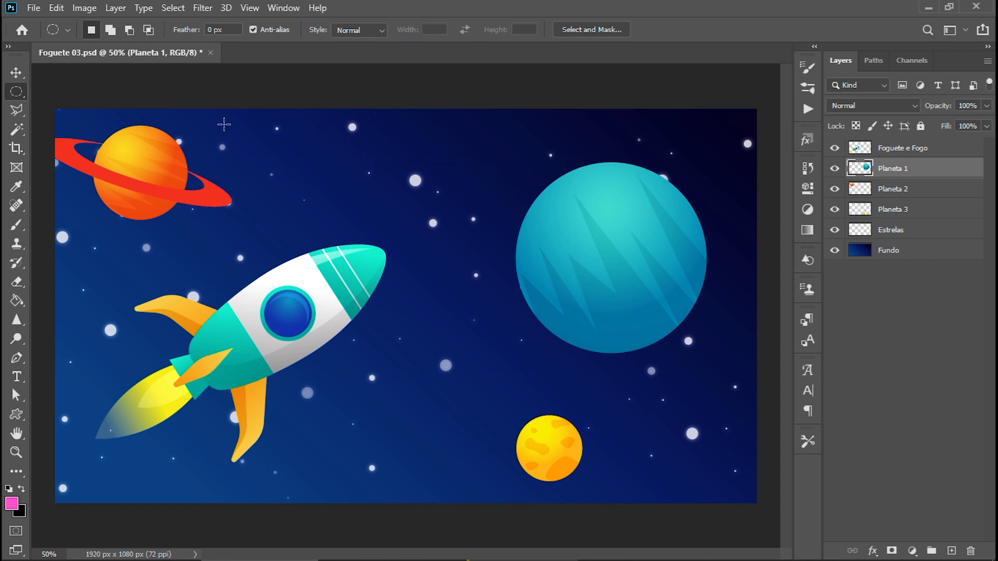
drag(222, 124, 588, 453)
click(215, 146)
drag(220, 141, 521, 533)
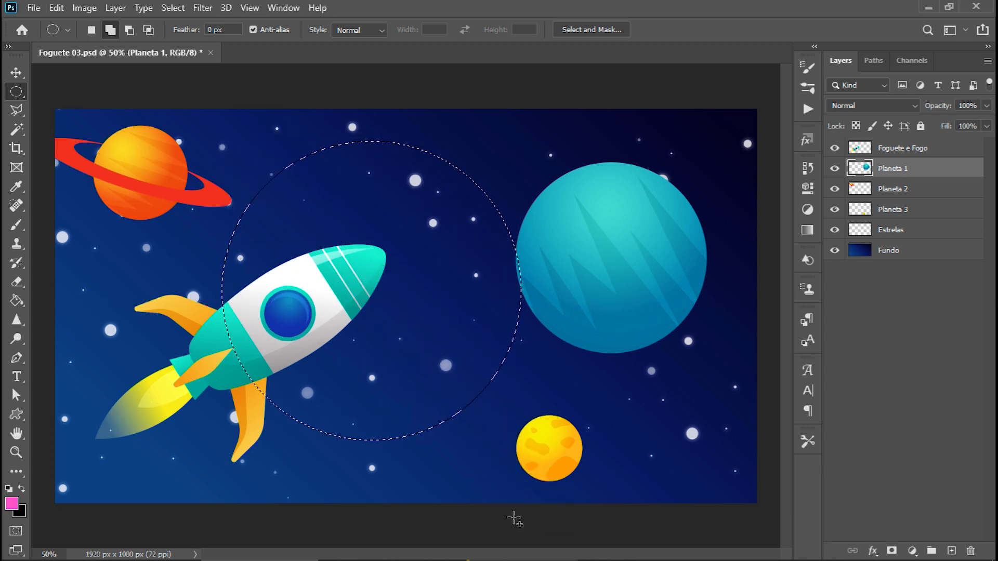
click(223, 134)
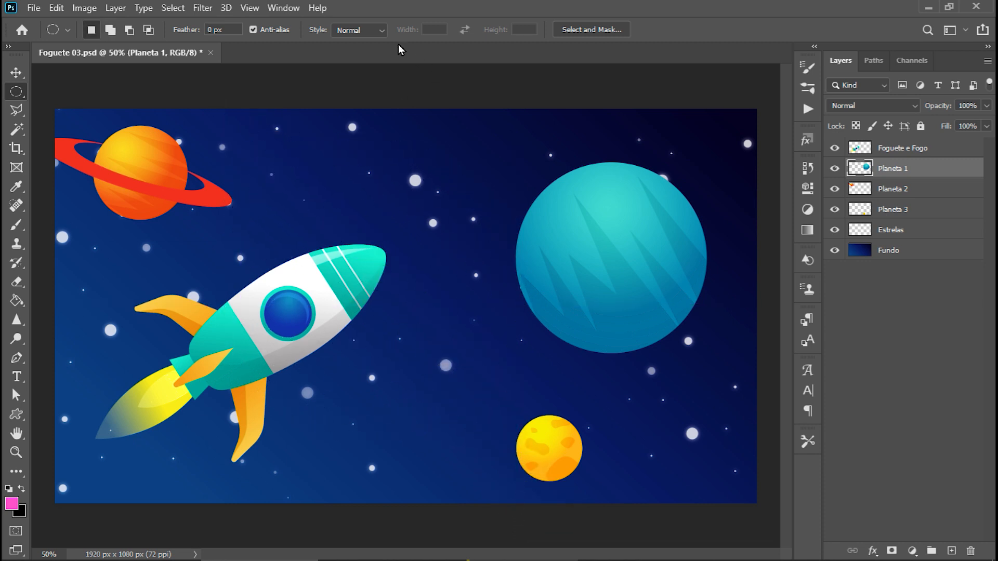
Set the elliptical marquee to Fixed Size at 500 by 500 px, place the circle over the rocket's nose, and deselect it.
click(379, 32)
click(378, 67)
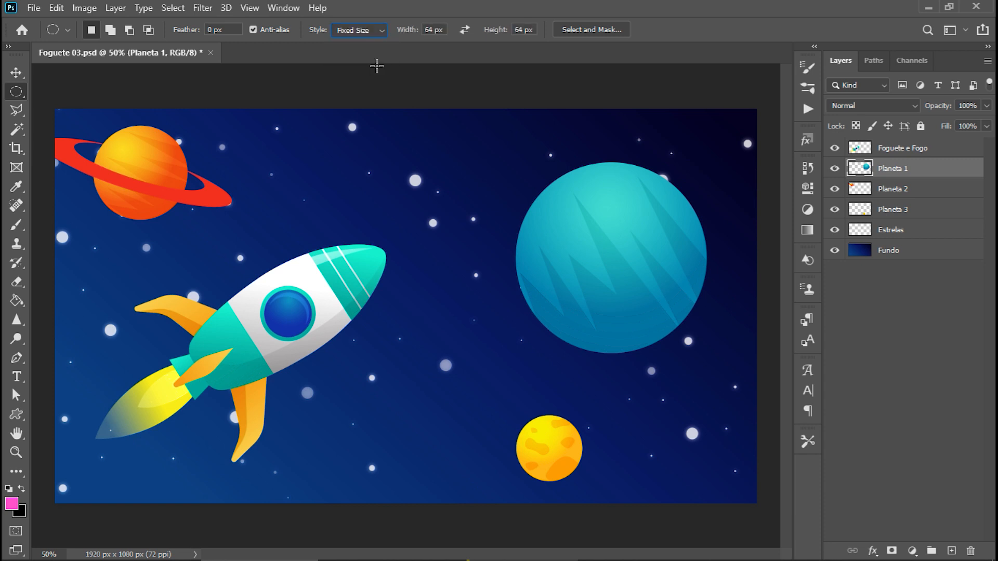
key(Tab)
text(500)
key(Return)
click(314, 162)
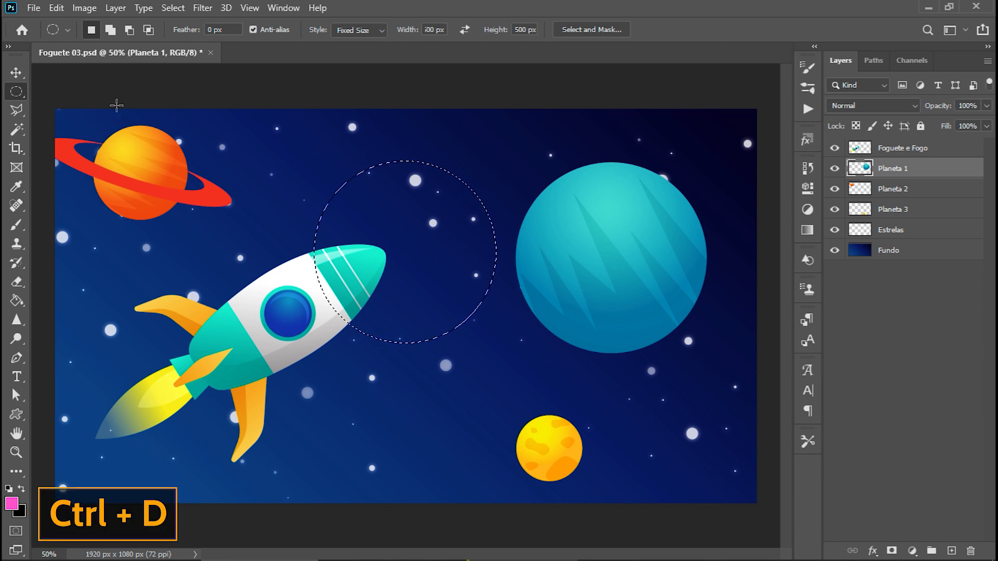
key(ctrl+d)
Draw two freehand Lasso selections, one around the rocket and another running from the rocket to the teal planet's upper edge.
click(19, 112)
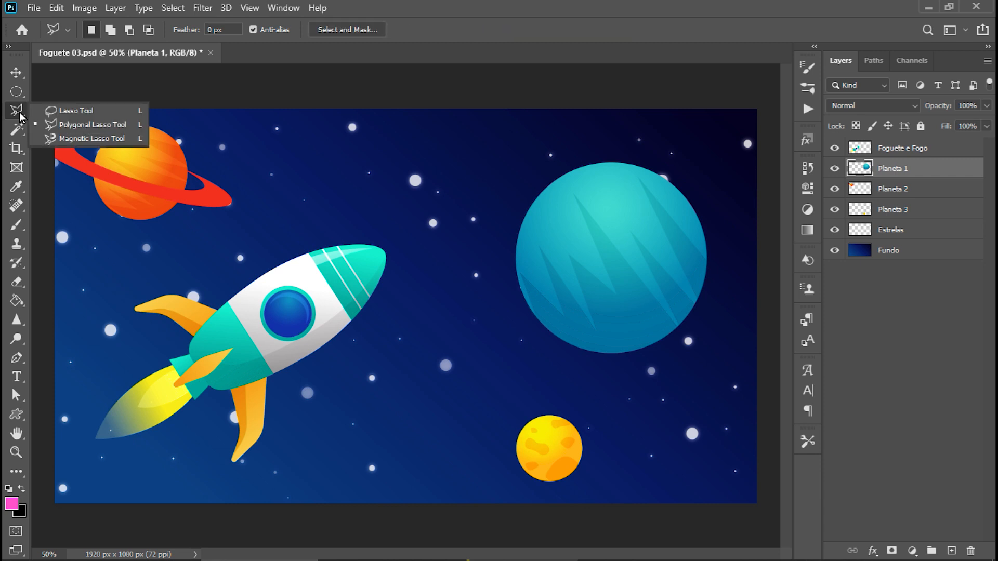
click(78, 111)
mouse_move(296, 127)
mouse_down()
mouse_move(286, 154)
mouse_move(214, 169)
mouse_move(209, 226)
mouse_move(152, 281)
mouse_move(140, 375)
mouse_up()
mouse_move(268, 379)
mouse_down()
mouse_move(295, 420)
mouse_move(317, 407)
mouse_move(360, 417)
mouse_move(450, 359)
mouse_move(395, 281)
mouse_move(402, 196)
mouse_move(373, 136)
mouse_move(335, 171)
mouse_move(307, 138)
mouse_move(290, 123)
mouse_up()
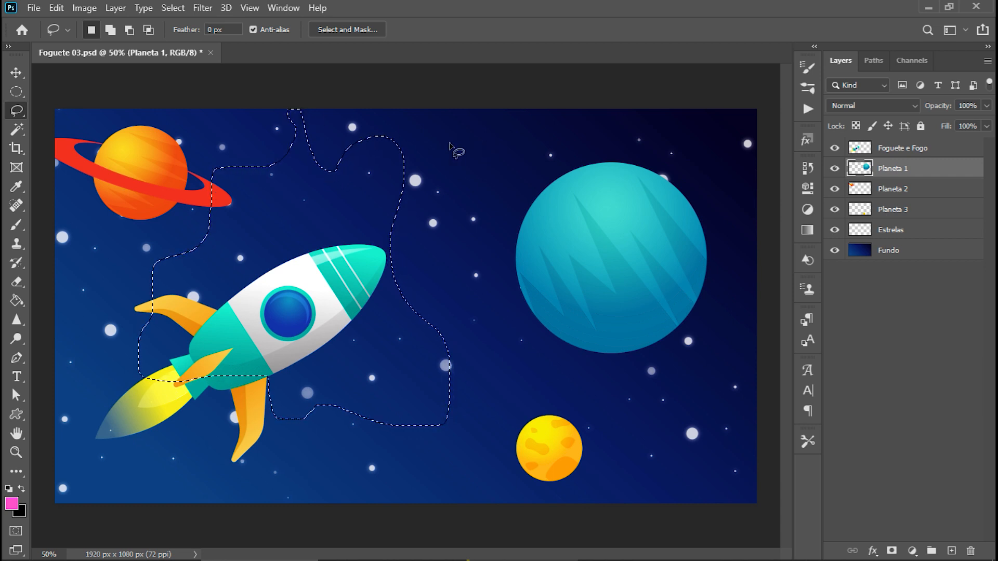
mouse_move(533, 127)
mouse_down()
mouse_move(510, 160)
mouse_move(326, 166)
mouse_move(305, 252)
mouse_move(230, 280)
mouse_move(216, 322)
mouse_move(232, 349)
mouse_up()
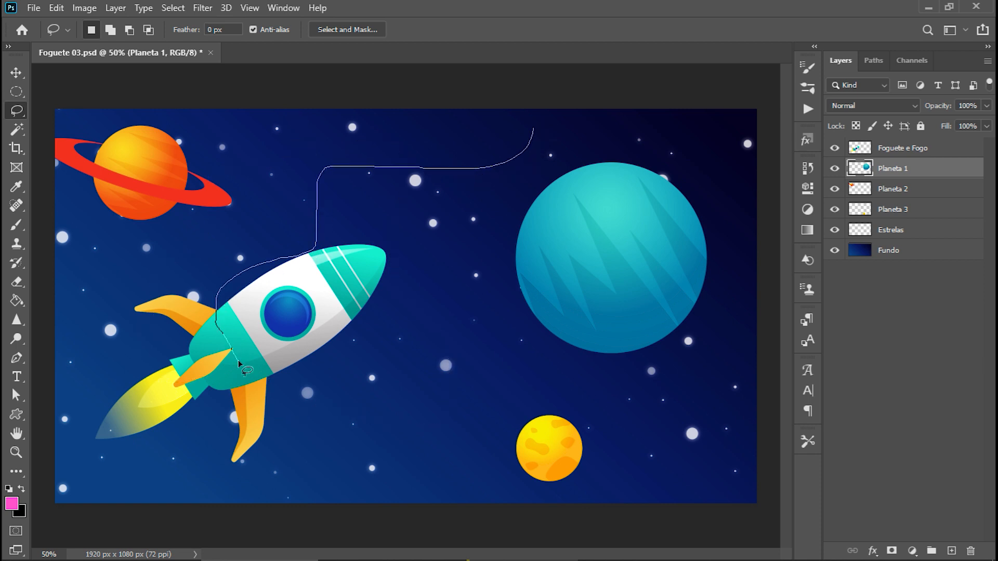
mouse_move(250, 412)
mouse_down()
mouse_move(310, 428)
mouse_move(355, 339)
mouse_move(493, 303)
mouse_move(526, 244)
mouse_move(578, 190)
mouse_move(588, 122)
mouse_move(560, 110)
mouse_move(532, 126)
mouse_up()
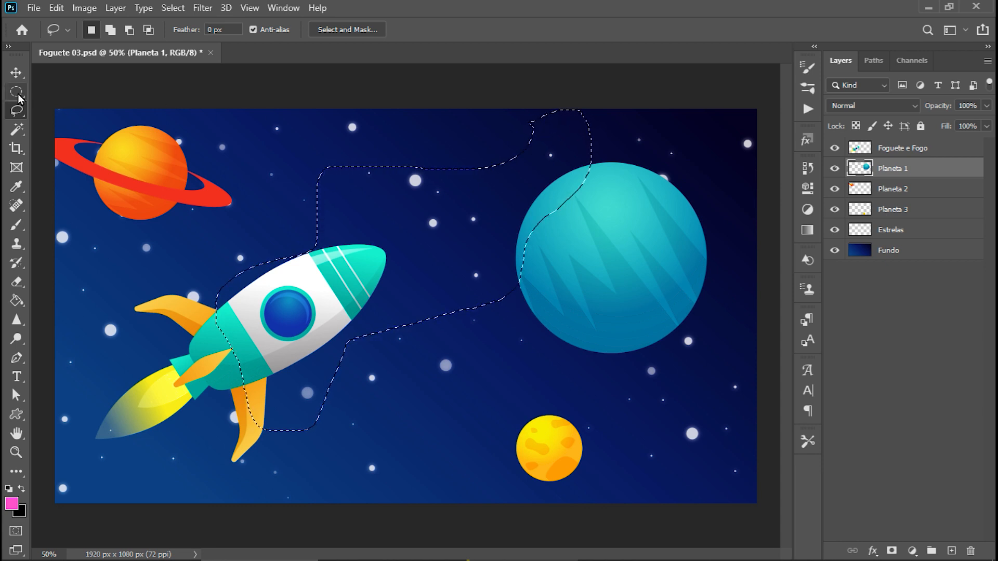
Clear the current selection and draw a closed, straight-edged selection around the rocket with the Polygonal Lasso Tool.
click(20, 111)
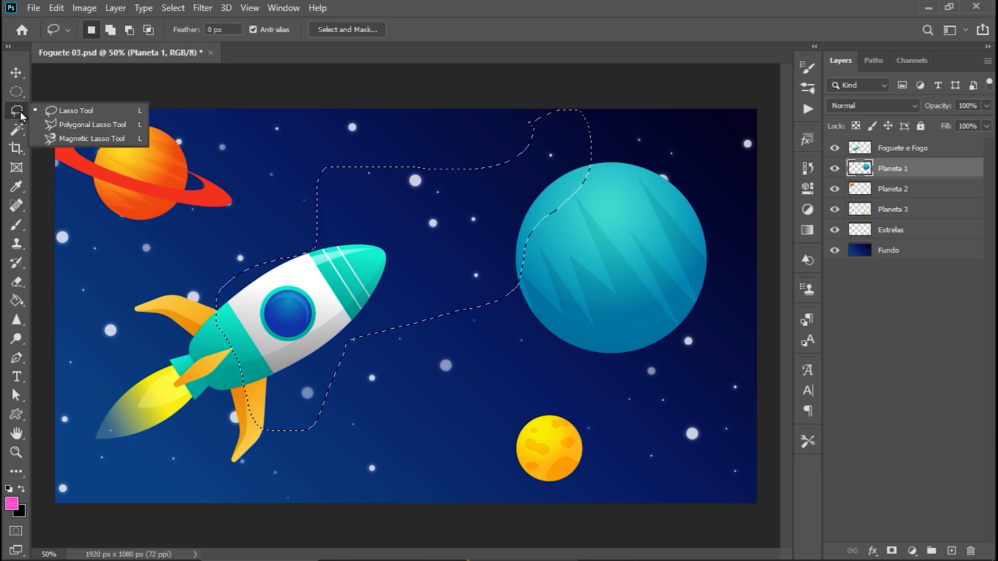
click(89, 125)
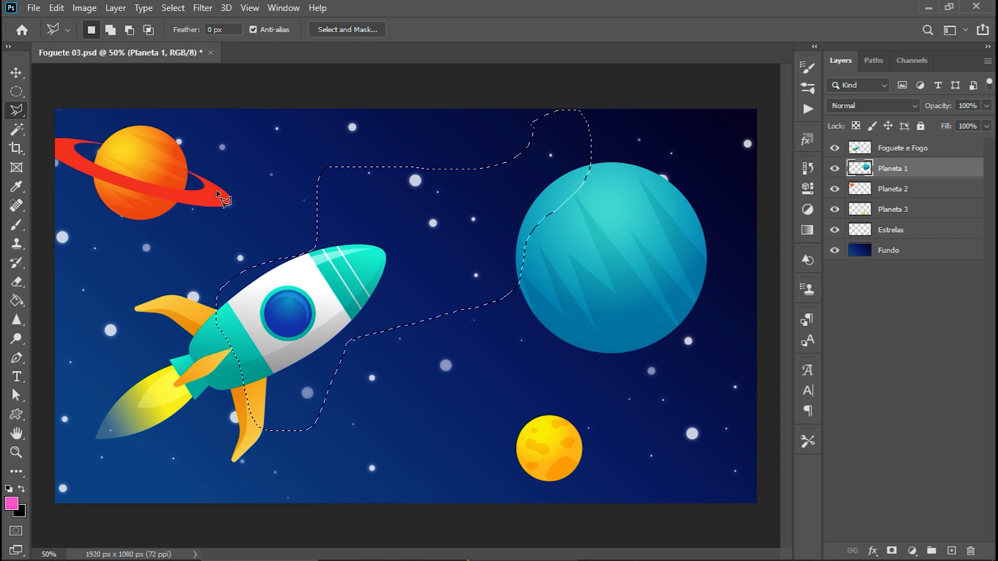
click(164, 222)
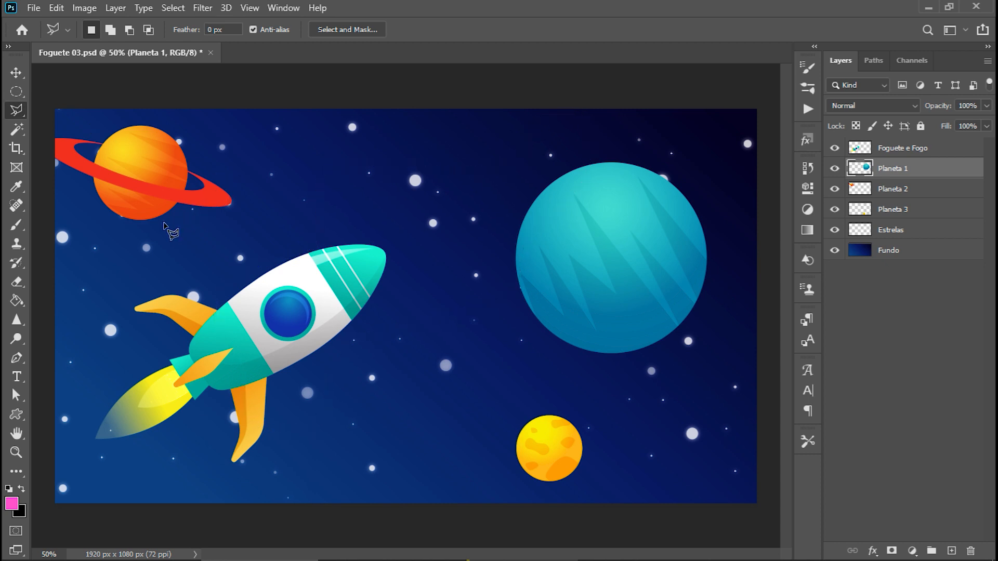
click(297, 152)
click(337, 192)
click(422, 180)
click(481, 214)
click(471, 284)
click(374, 284)
click(346, 362)
click(331, 436)
click(220, 436)
click(203, 342)
click(118, 327)
click(104, 239)
click(180, 247)
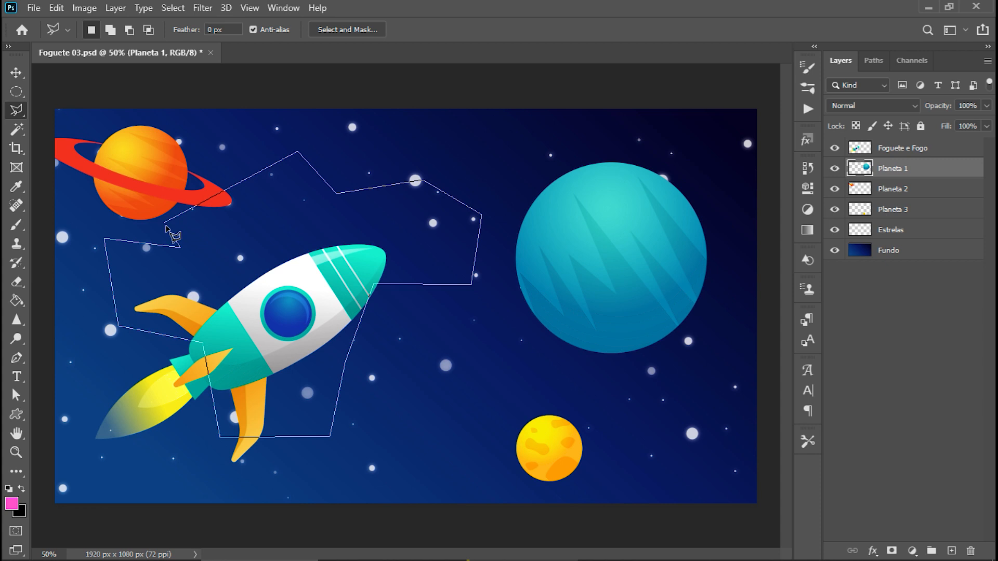
click(166, 224)
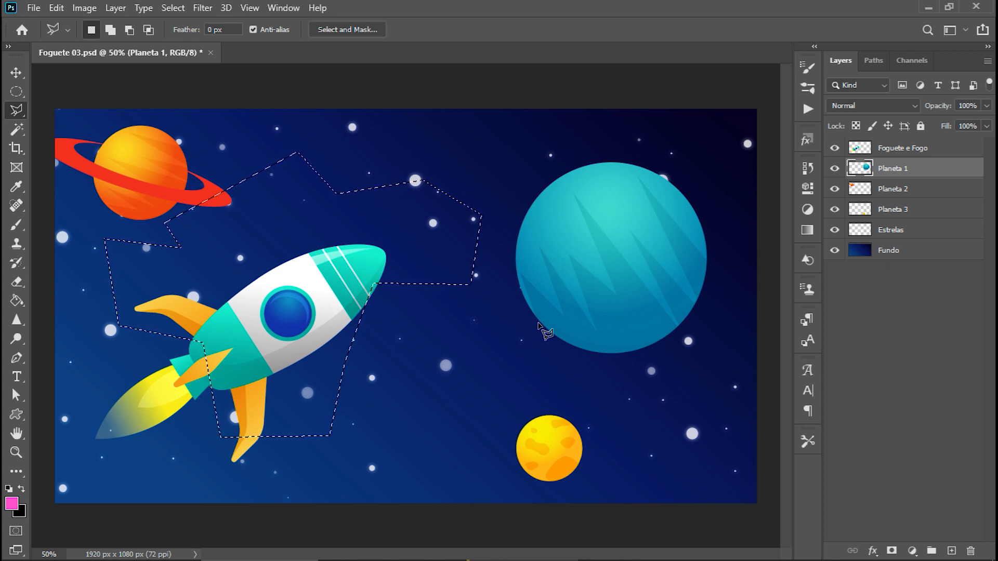
Trace the teal planet's jagged shading with the Polygonal Lasso, close the selection around its lower edge, and deselect it.
key(ctrl+plus)
key(ctrl+plus)
drag(559, 298, 289, 424)
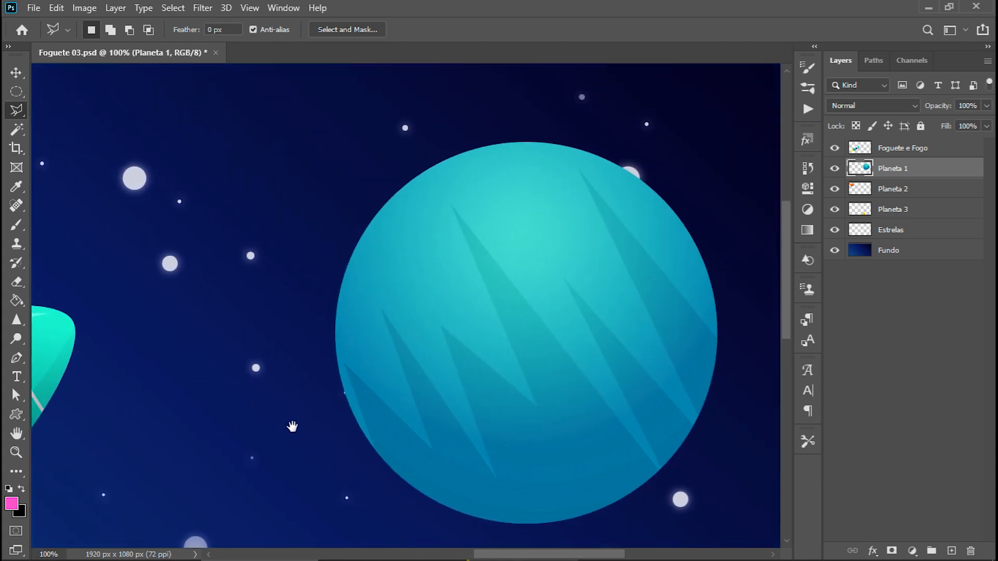
click(381, 471)
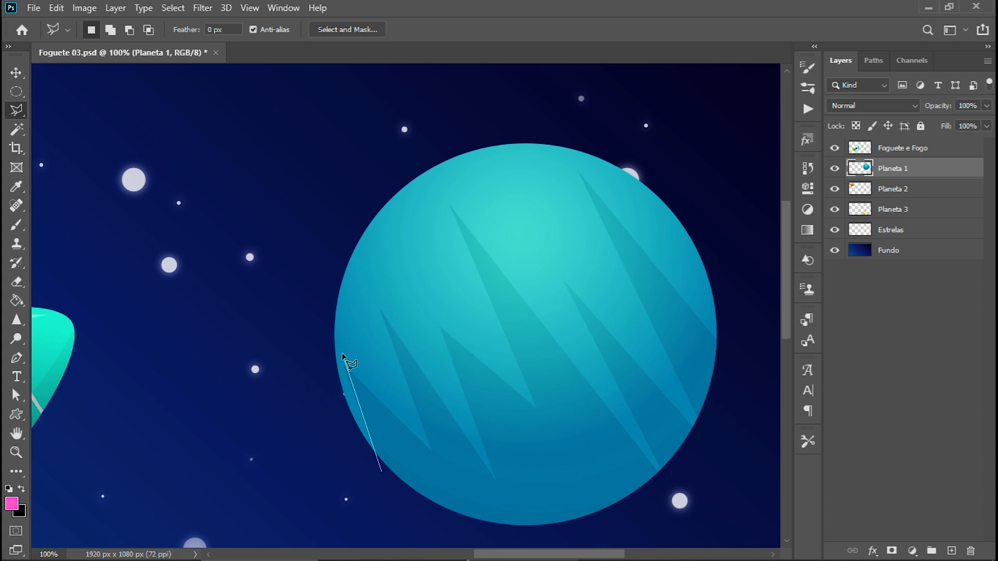
click(430, 438)
click(381, 308)
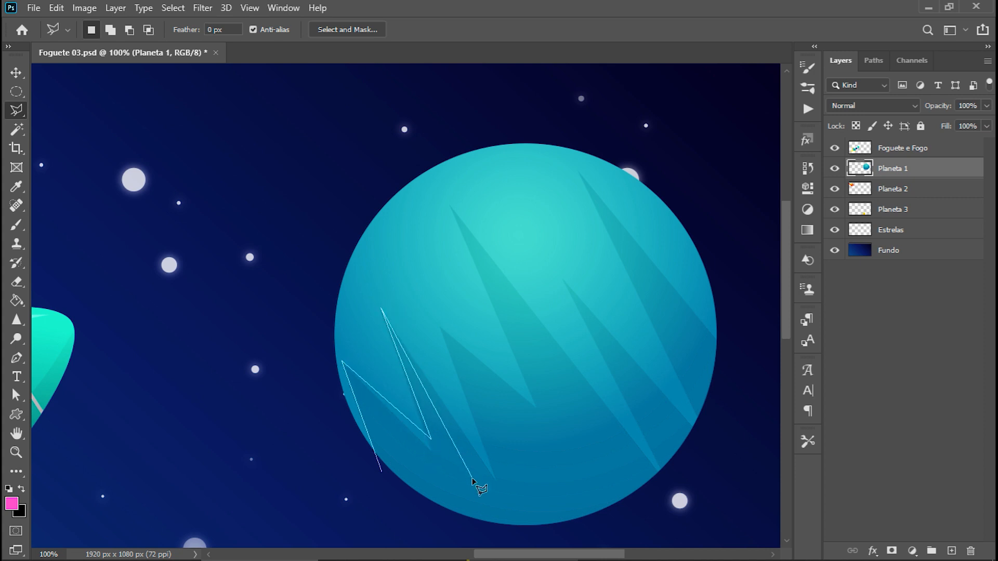
click(493, 474)
click(441, 325)
click(530, 402)
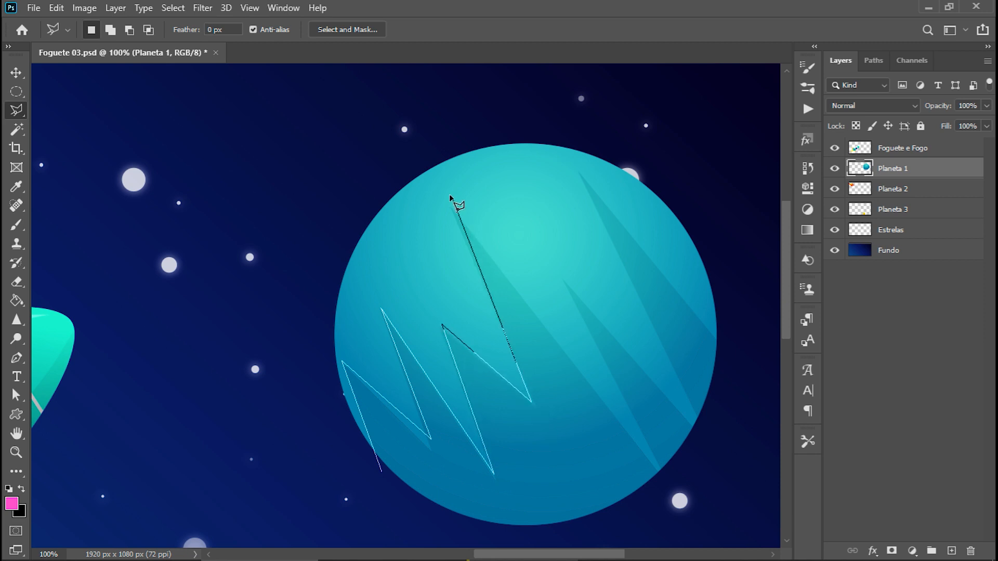
click(450, 202)
click(669, 488)
click(551, 538)
double_click(339, 524)
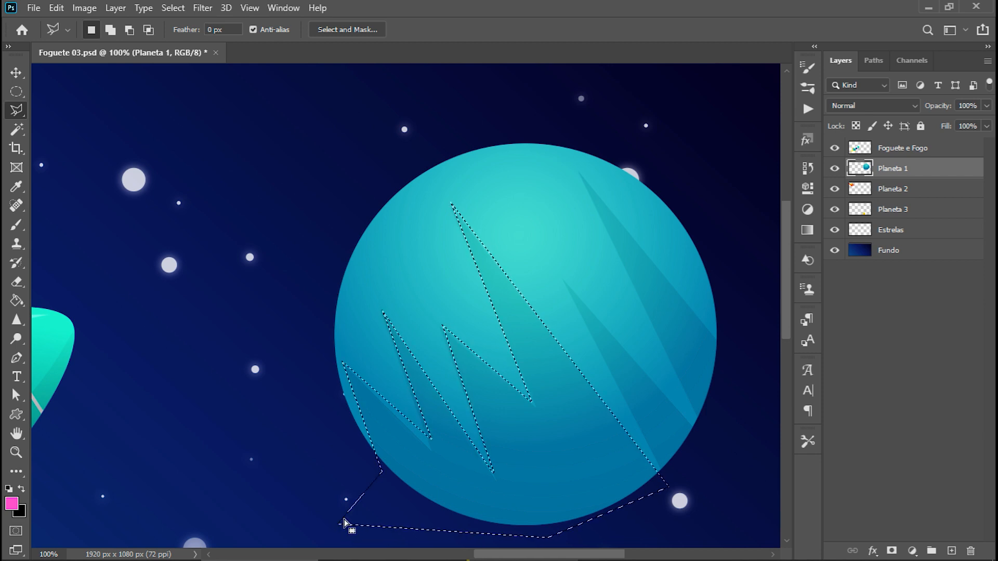
key(ctrl+0)
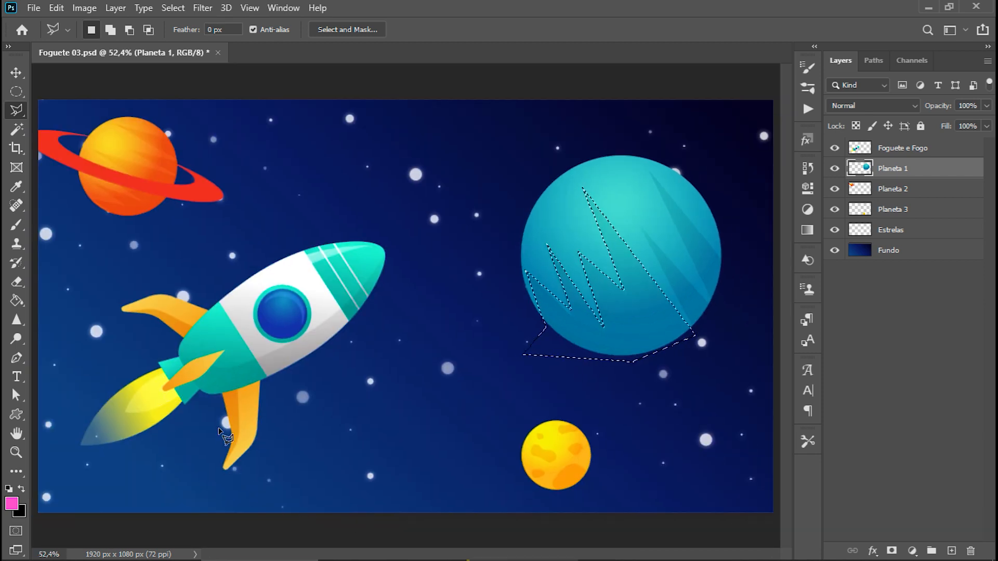
key(ctrl+d)
Review the lasso and wand tool variants, keeping the Polygonal Lasso for the lasso group and activating the Magic Wand Tool.
right_click(15, 113)
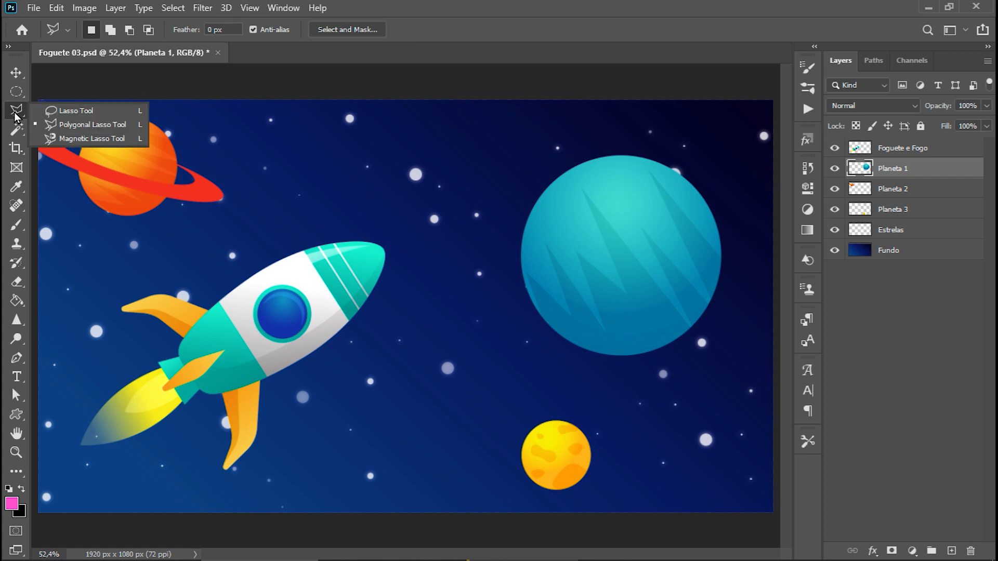
click(120, 124)
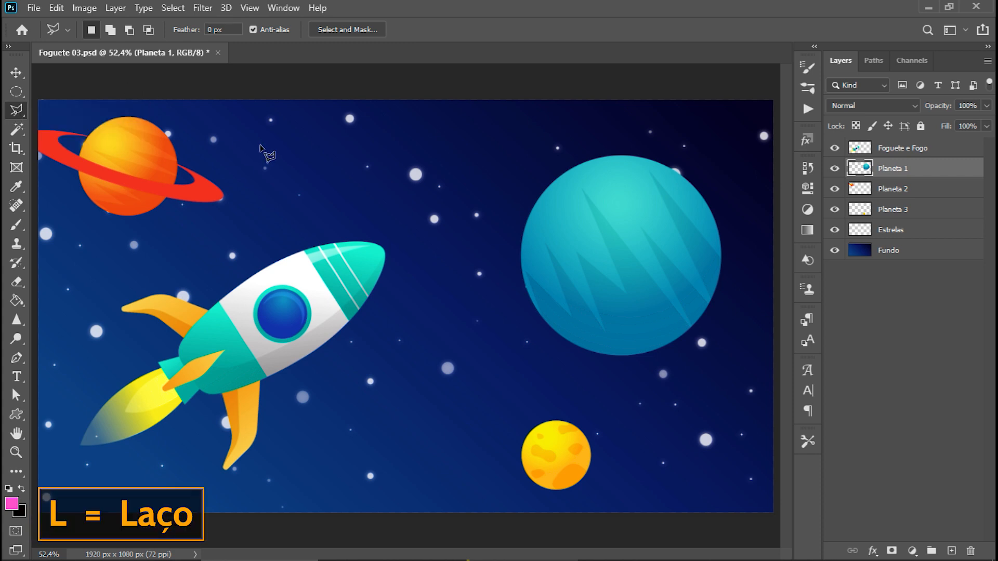
click(21, 131)
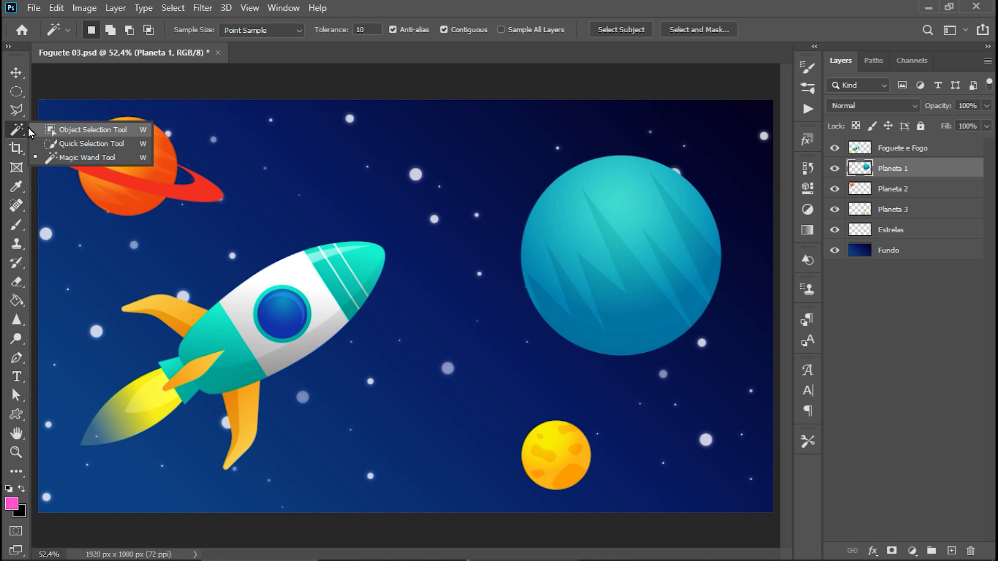
click(100, 158)
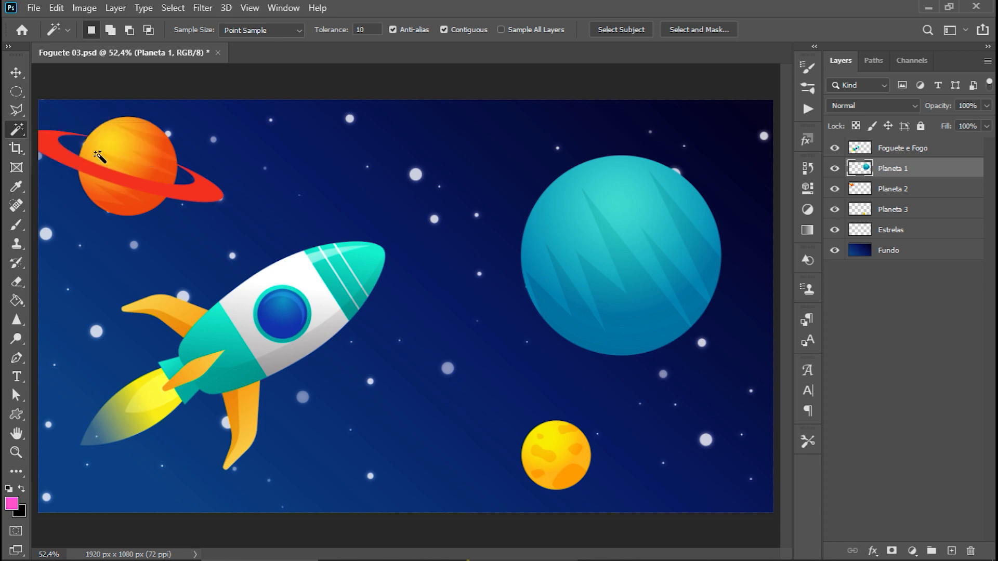
right_click(15, 134)
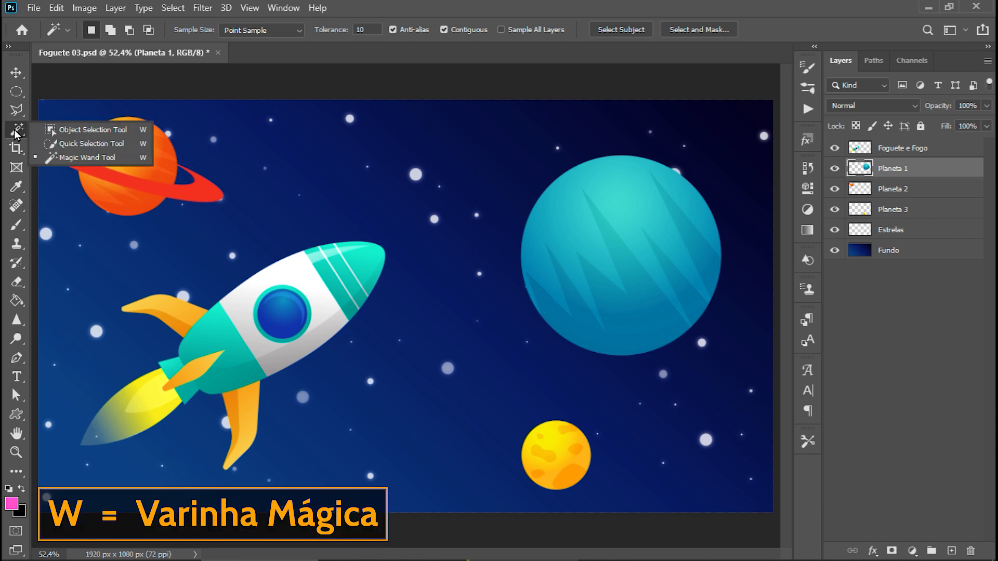
click(14, 130)
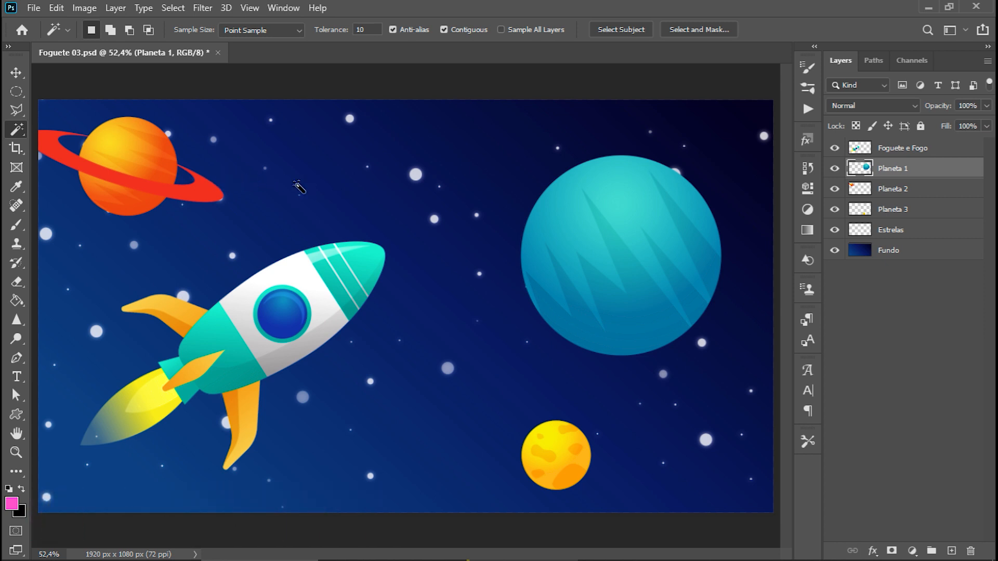
Move the ringed orange planet fully inside the canvas and return to the Magic Wand Tool.
key(v)
drag(114, 143, 183, 152)
key(w)
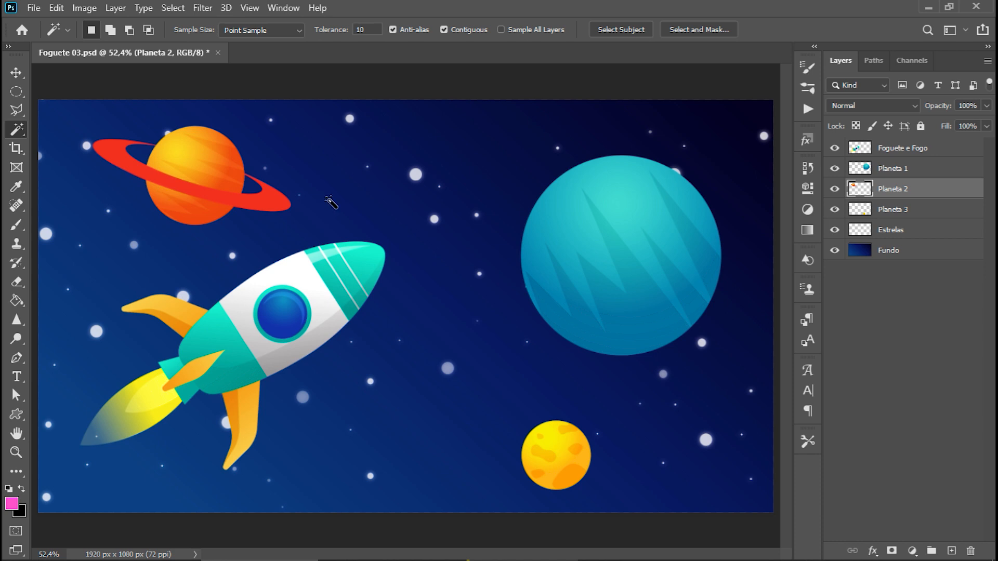
Select the orange planet's red ring with the Magic Wand at a tolerance of 10.
key(ctrl+plus)
key(ctrl+plus)
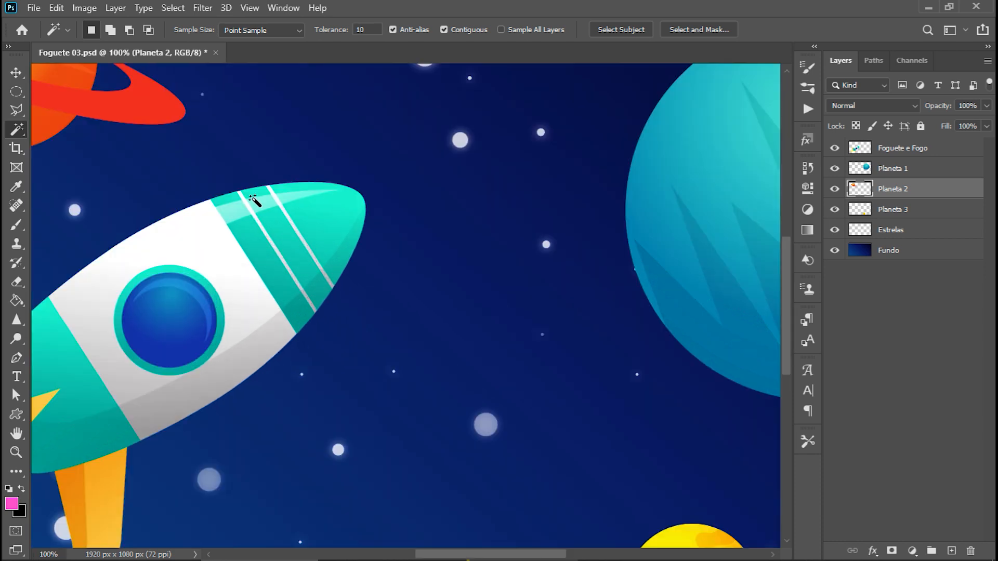
drag(132, 155, 397, 294)
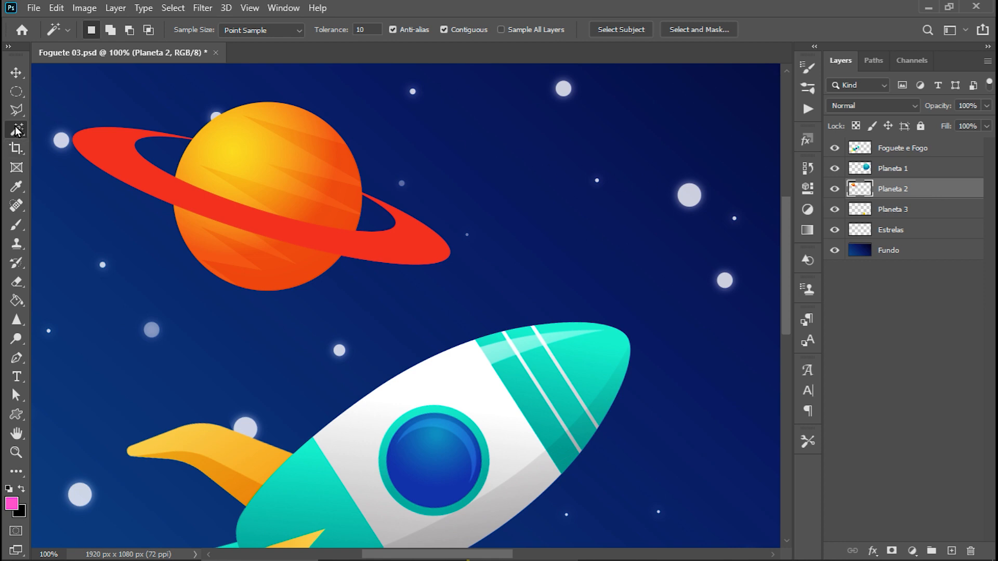
click(108, 140)
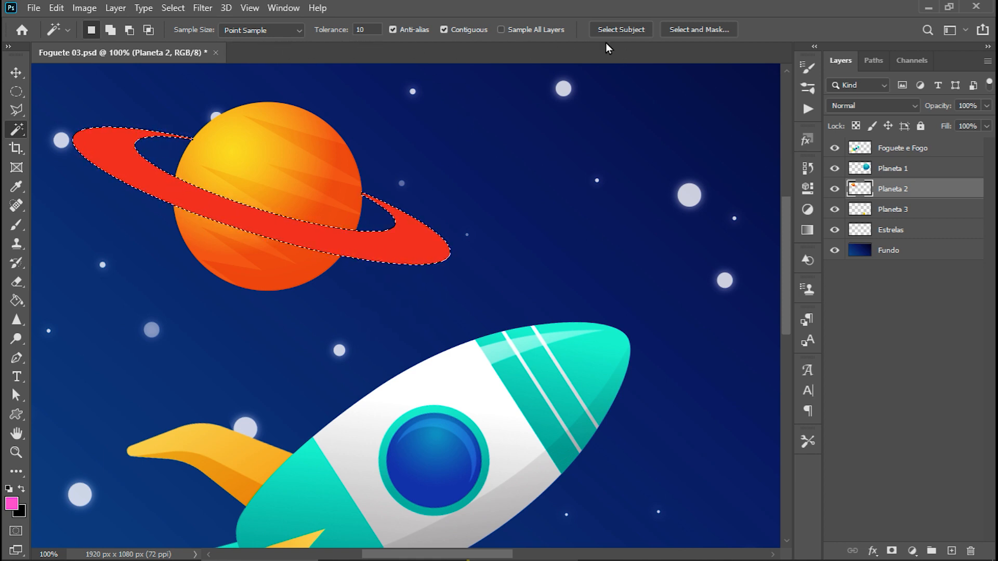
Set the Magic Wand tolerance to 1, raise it to 60, and sample the red ring again.
click(366, 29)
text(1)
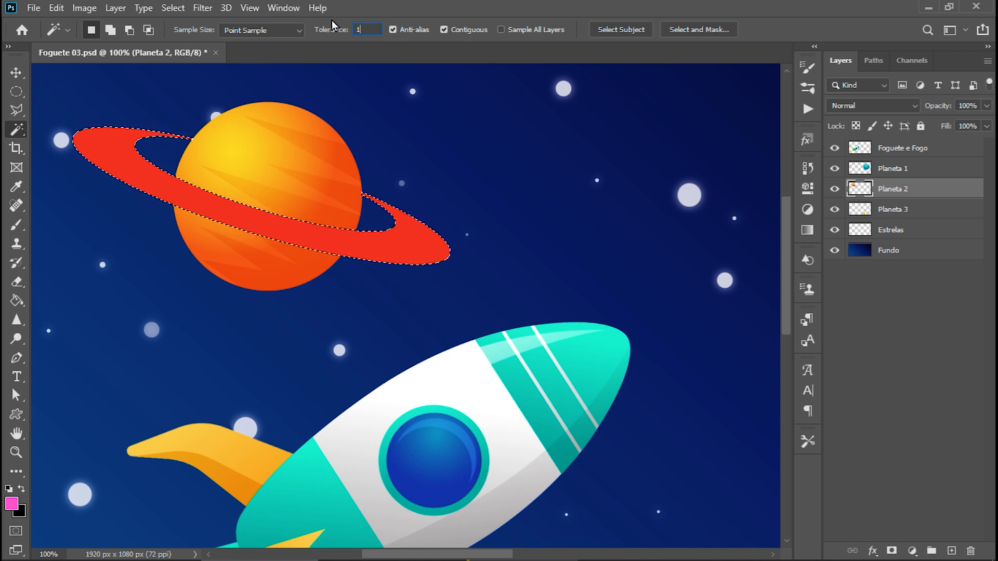
key(Return)
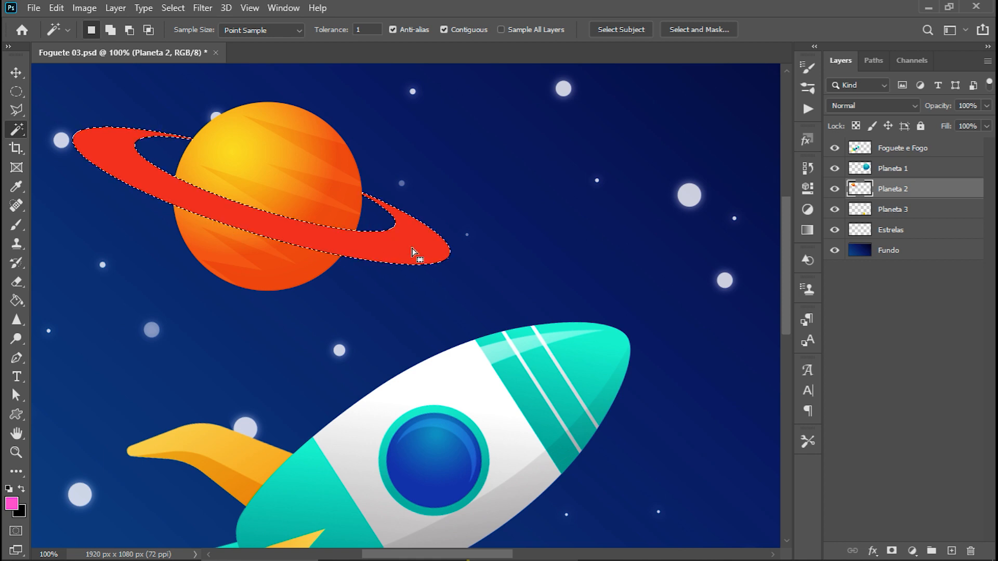
click(366, 30)
key(Return)
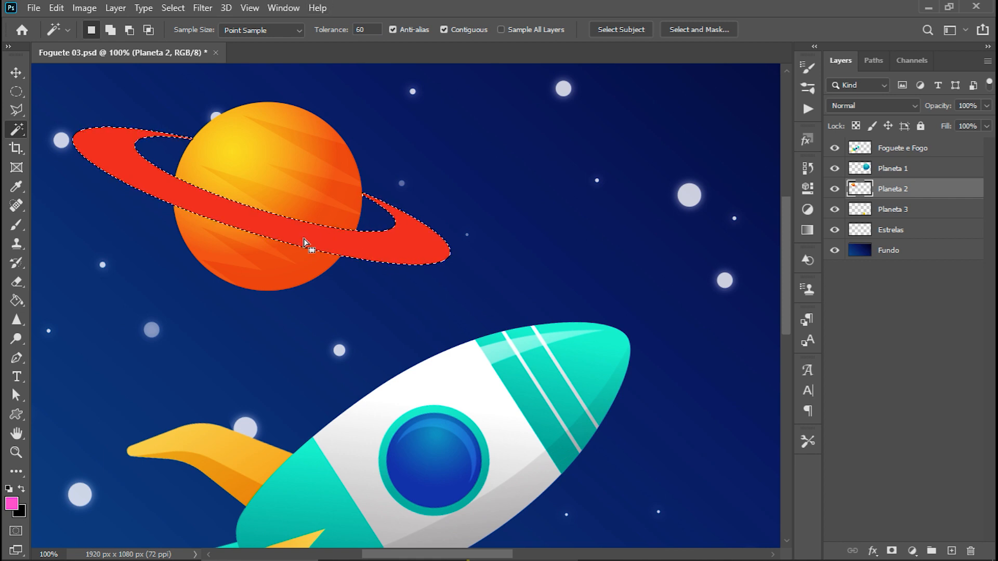
click(286, 233)
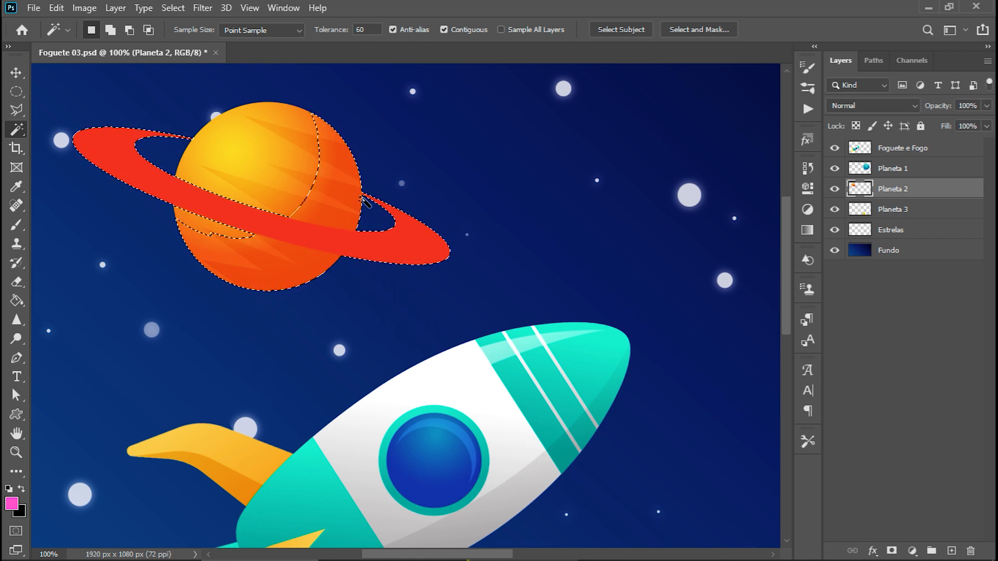
Set the Magic Wand tolerance to 120 and sample the orange planet and its ring.
text(120)
click(251, 182)
click(245, 229)
click(248, 220)
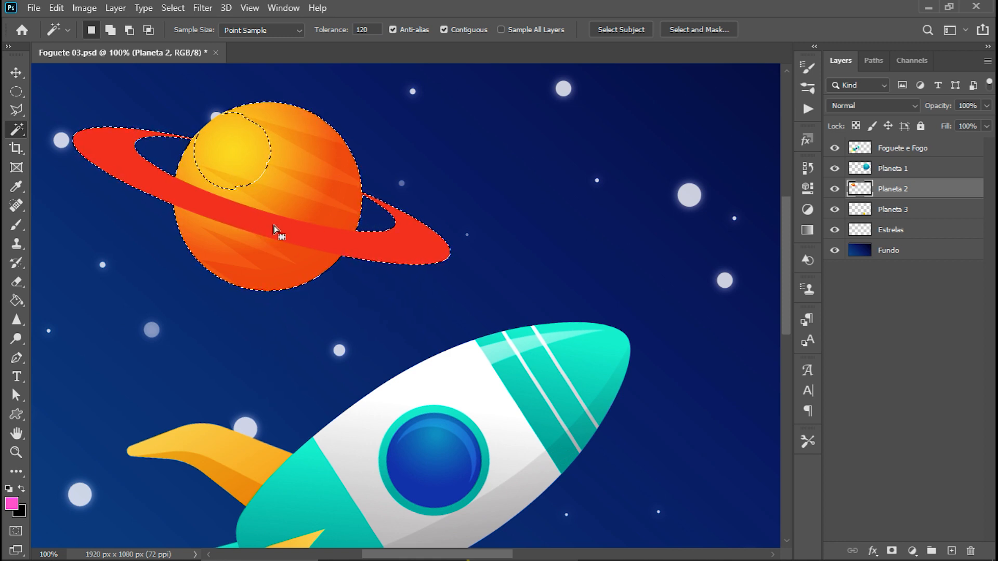
Set the Magic Wand tolerance to 2, select only the red ring, and clear the selection.
click(365, 30)
text(2)
click(320, 236)
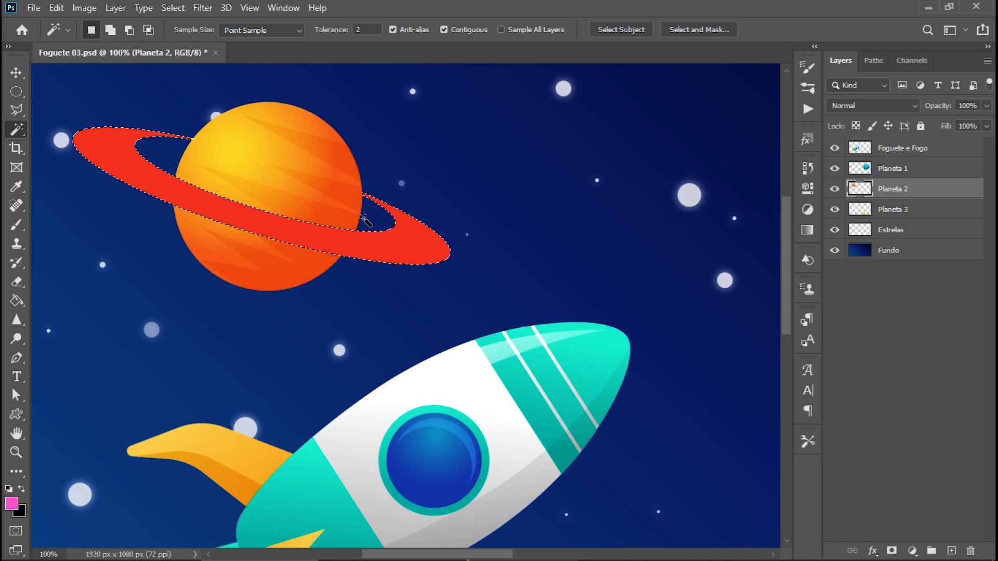
key(ctrl+d)
key(ctrl+0)
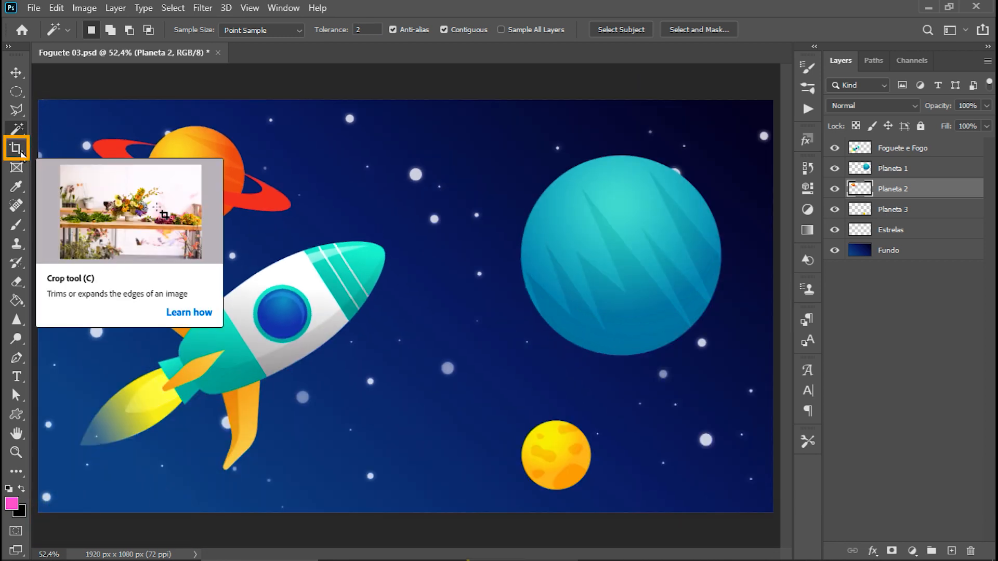
Activate the Crop Tool, dismiss its frame, and examine the document's width and height in the Image Size dialog without changing them.
key(c)
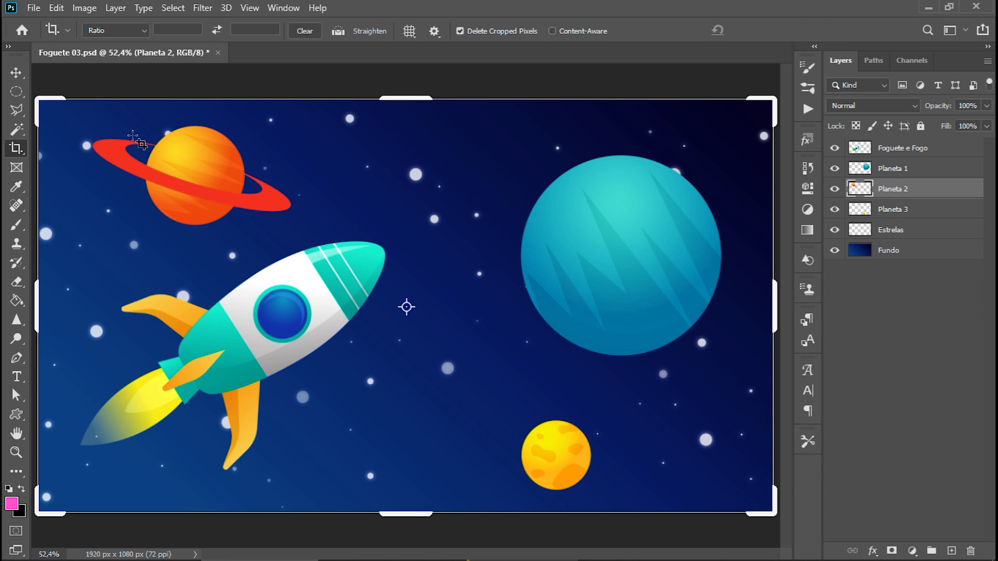
key(Escape)
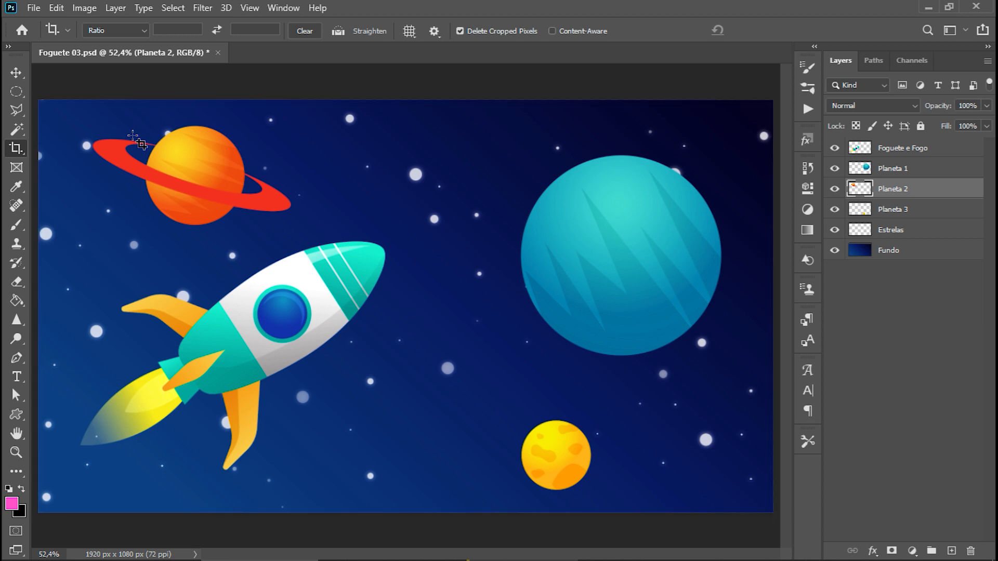
click(90, 8)
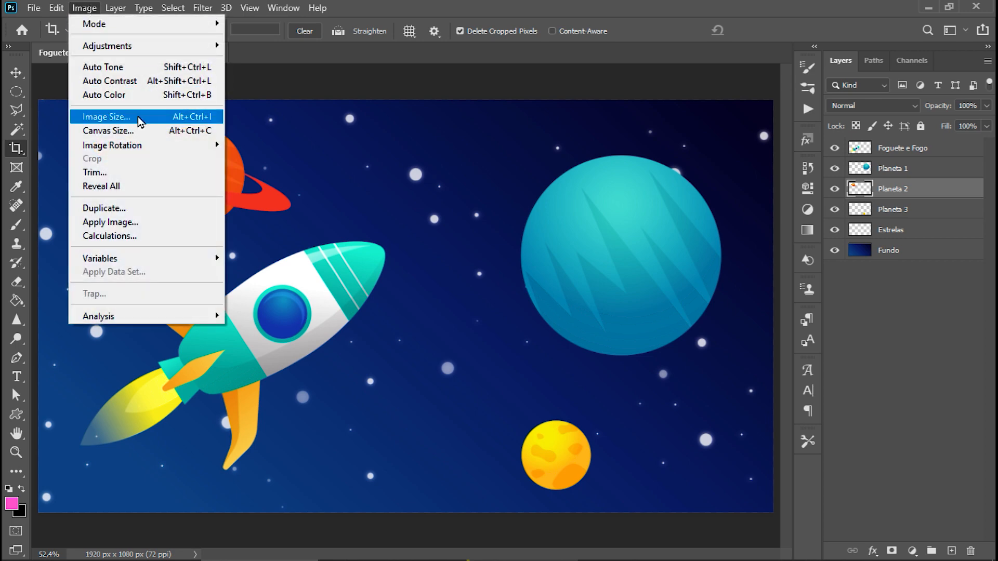
click(152, 124)
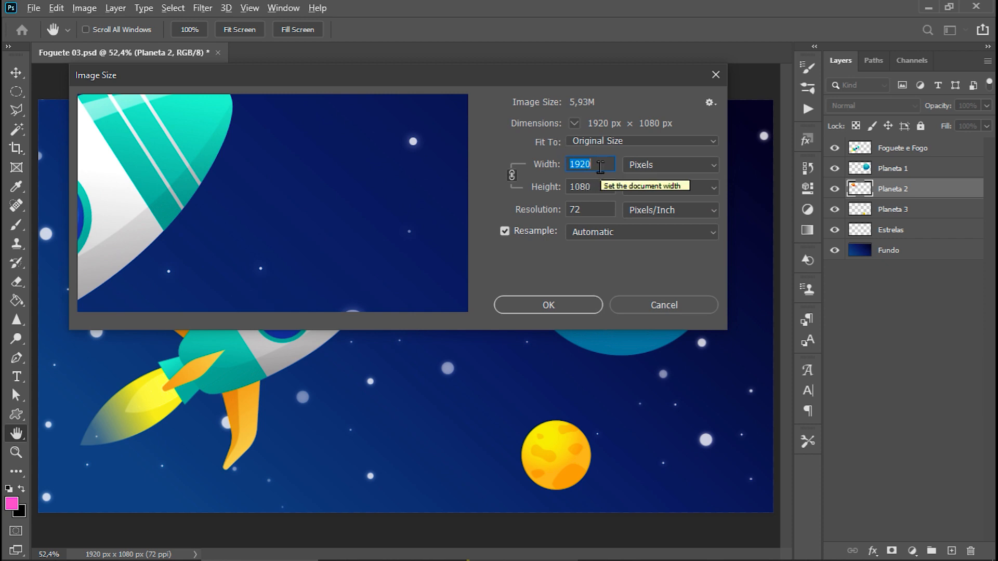
click(717, 310)
Crop the canvas to a nearly square area around the teal and yellow planets, leaving out the rocket and ringed planet.
key(c)
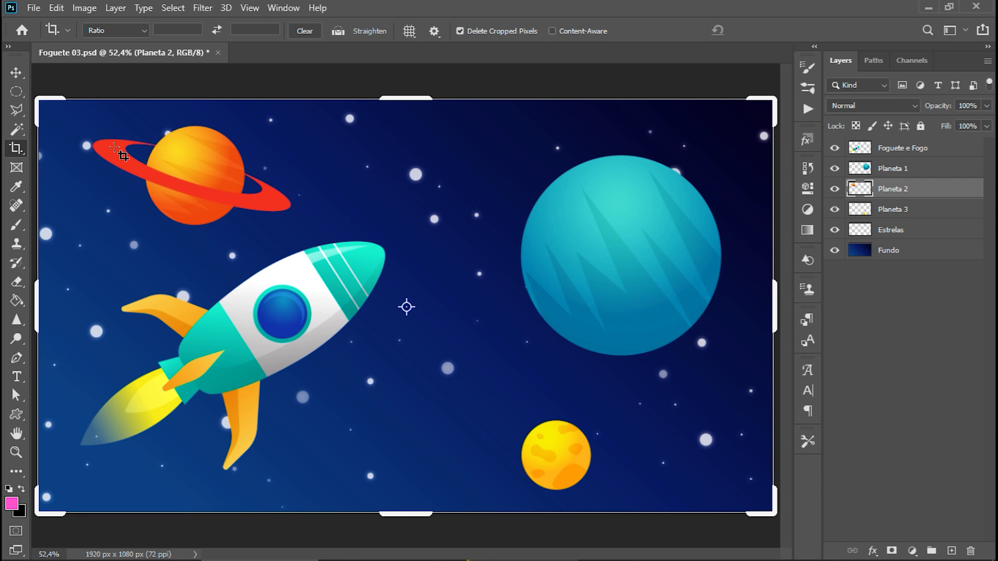
click(38, 98)
drag(38, 98, 219, 160)
drag(417, 169, 413, 116)
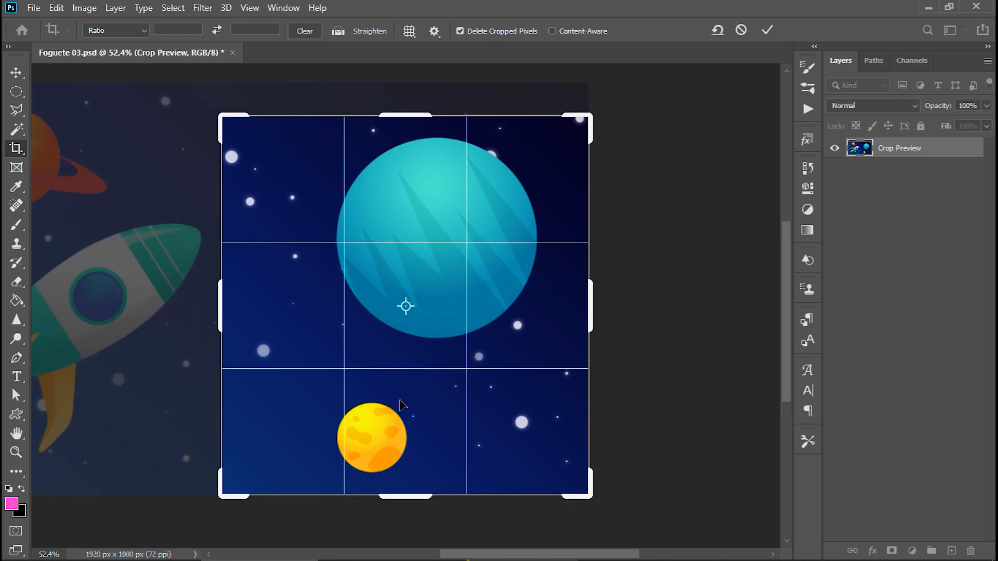
key(Return)
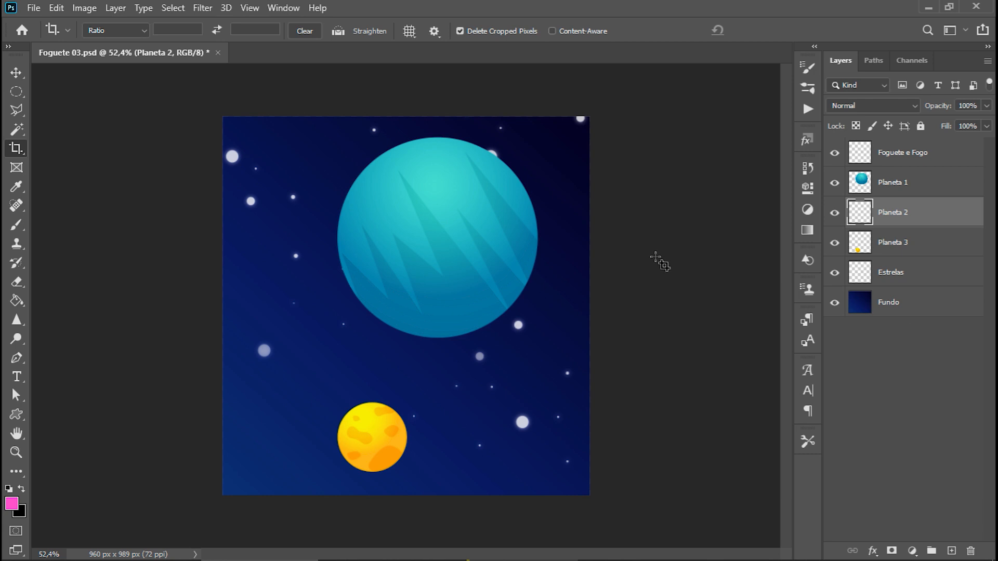
Check the cropped document's width and height in the Image Size dialog without changing them, and undo the crop.
key(ctrl+alt+i)
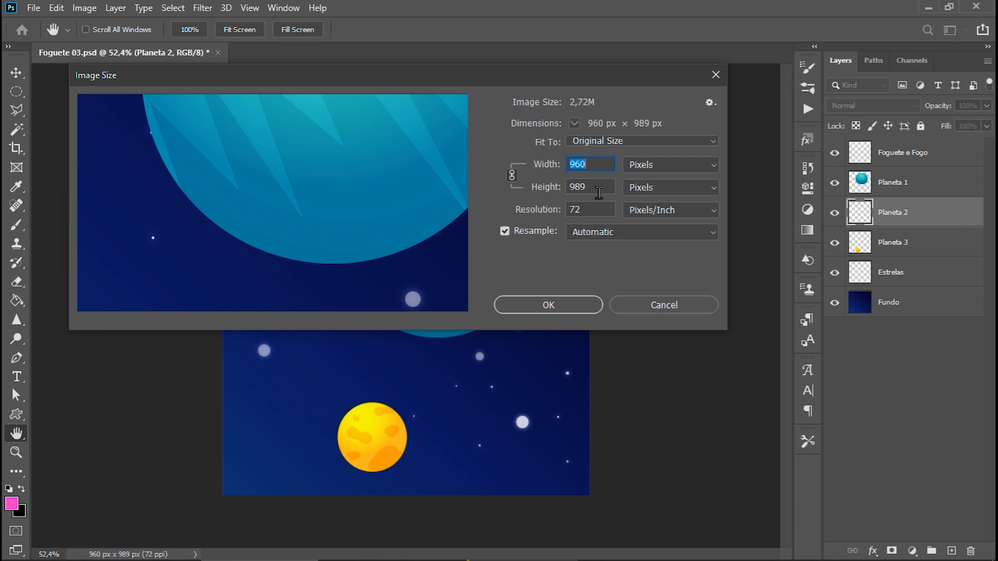
click(677, 307)
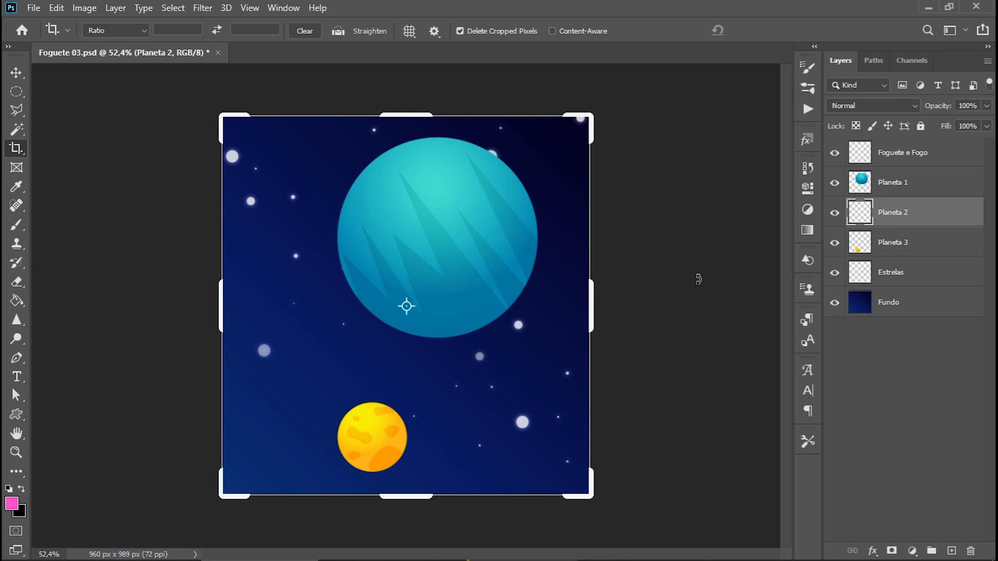
key(ctrl+z)
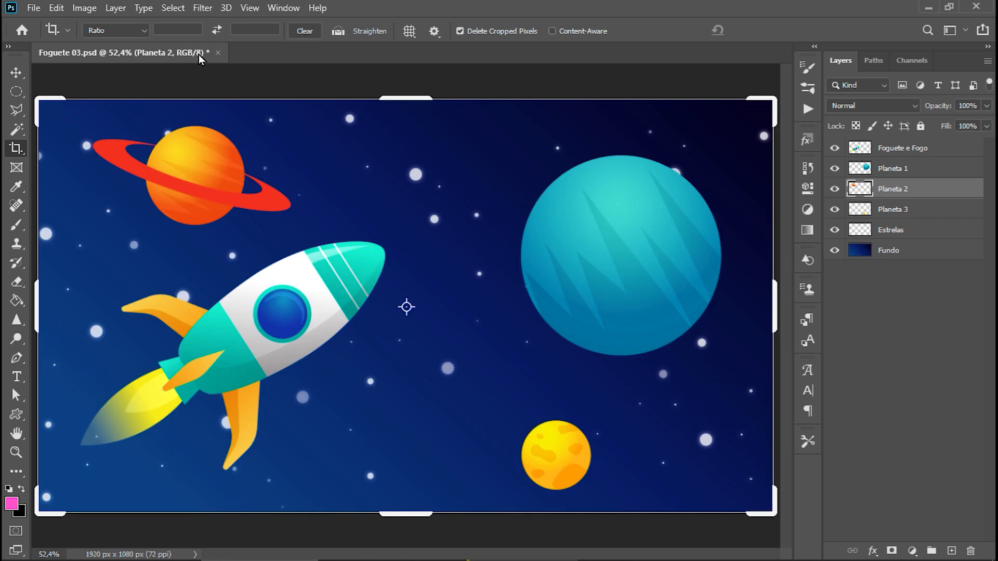
Try a crop ratio of 500 by 500, reposition the image within the square frame, cancel the crop, and return to the Move Tool.
click(181, 30)
text(5)
key(Tab)
text(500)
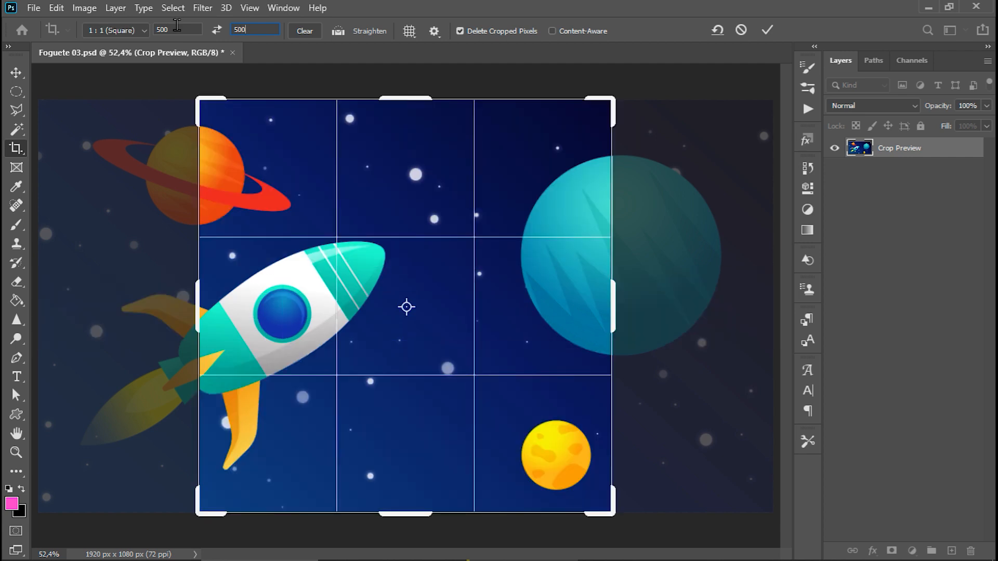
drag(398, 182, 363, 175)
key(BackSpace)
key(Escape)
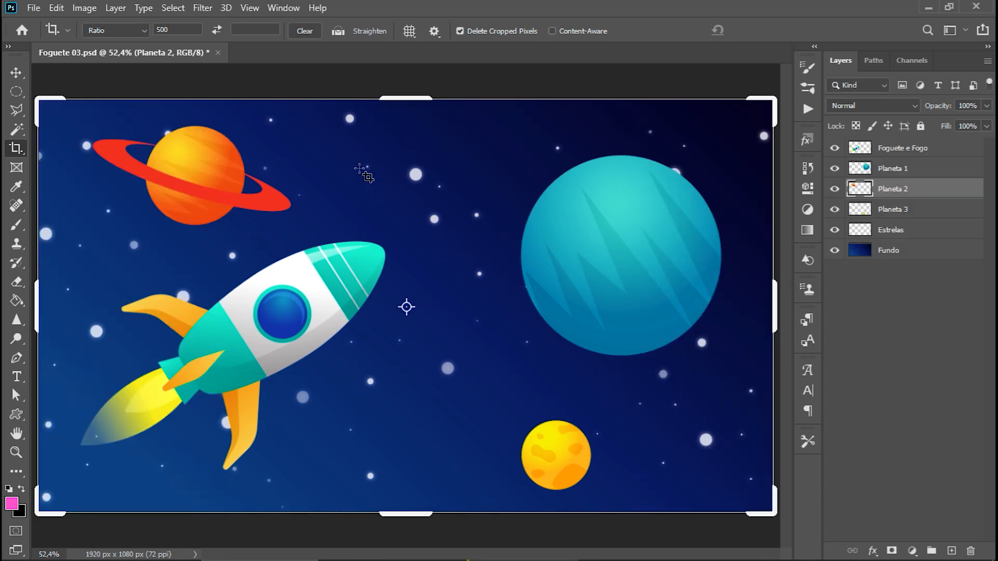
key(v)
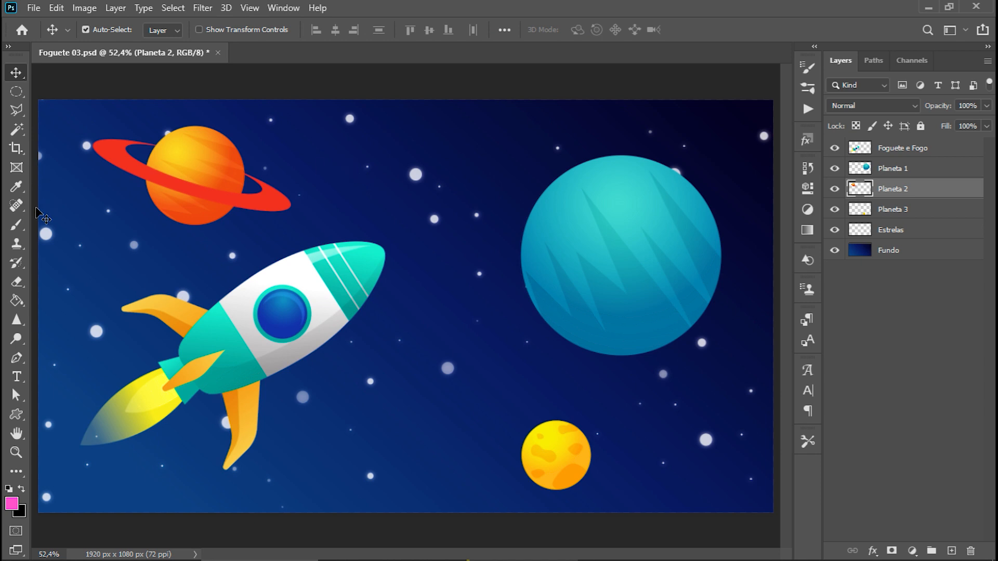
Paint a winding pink stroke across the Planeta 2 layer with the Brush tool, and undo it.
click(16, 224)
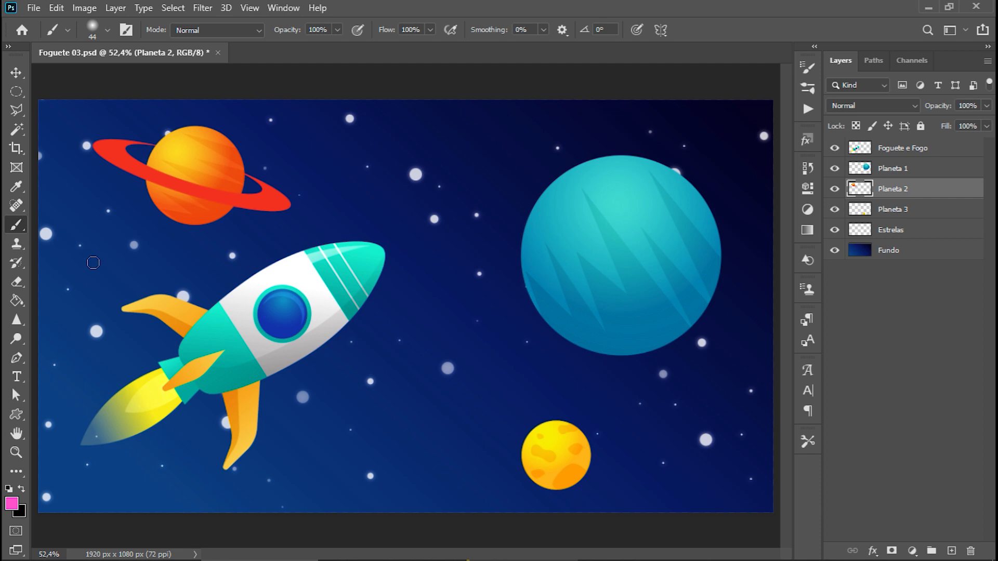
mouse_move(93, 262)
mouse_down()
mouse_move(108, 282)
mouse_move(355, 212)
mouse_move(483, 197)
mouse_move(419, 350)
mouse_move(605, 362)
mouse_move(630, 409)
mouse_up()
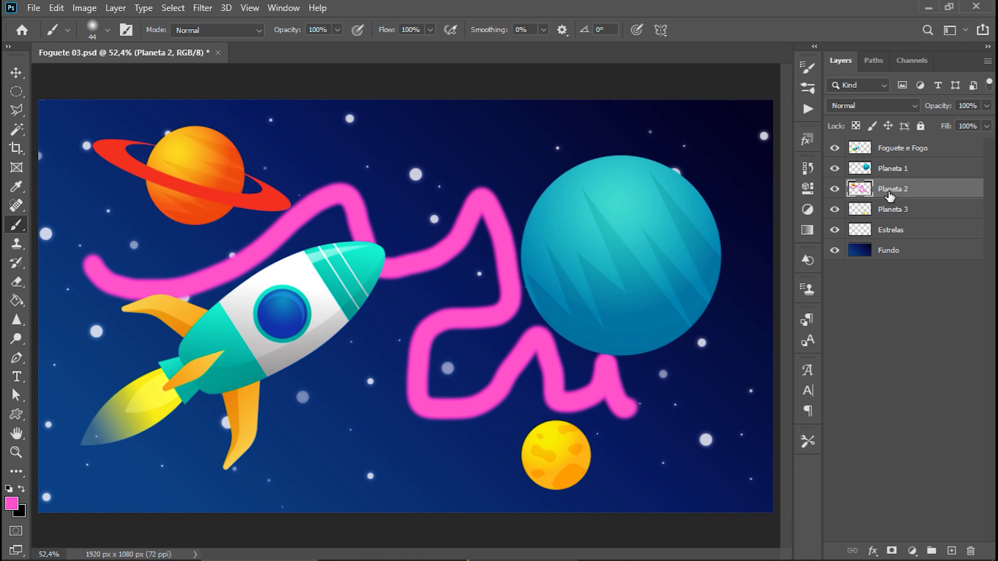
key(ctrl+z)
Add a new layer above Foguete e Fogo and paint a wavy pink stroke on it, from the ringed planet to the teal planet.
click(942, 150)
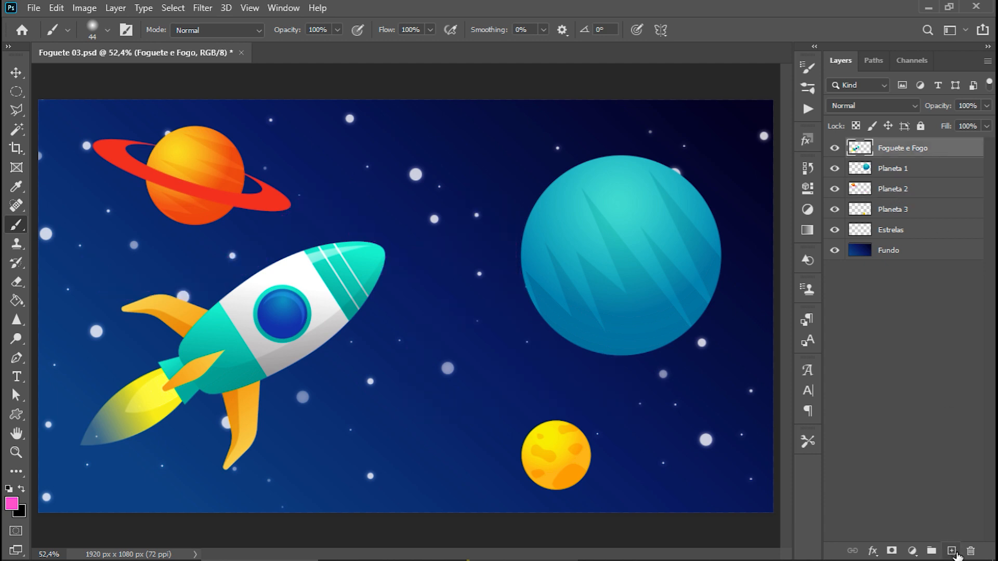
click(952, 552)
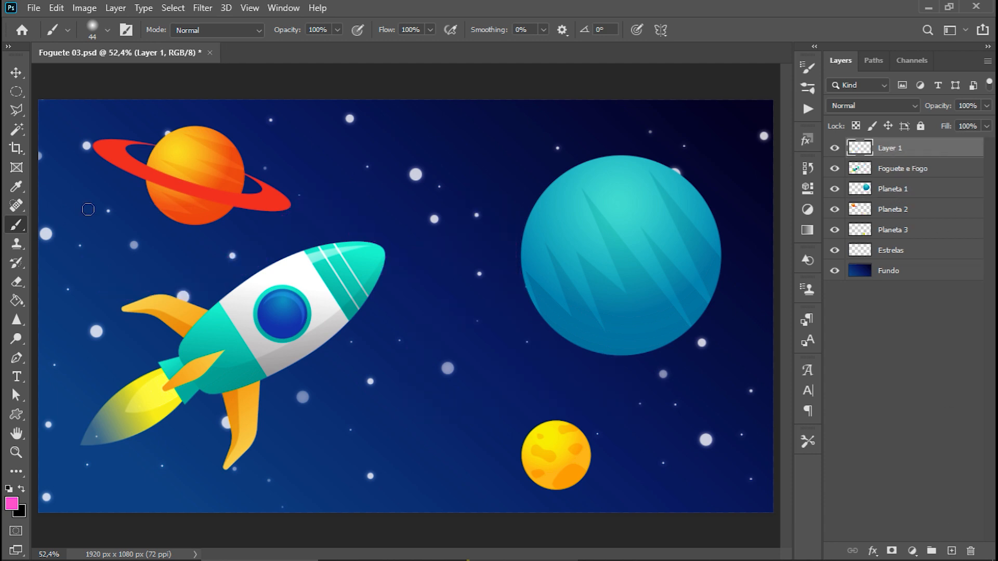
mouse_move(88, 207)
mouse_down()
mouse_move(136, 222)
mouse_move(312, 156)
mouse_move(415, 201)
mouse_move(603, 146)
mouse_move(678, 202)
mouse_move(727, 170)
mouse_up()
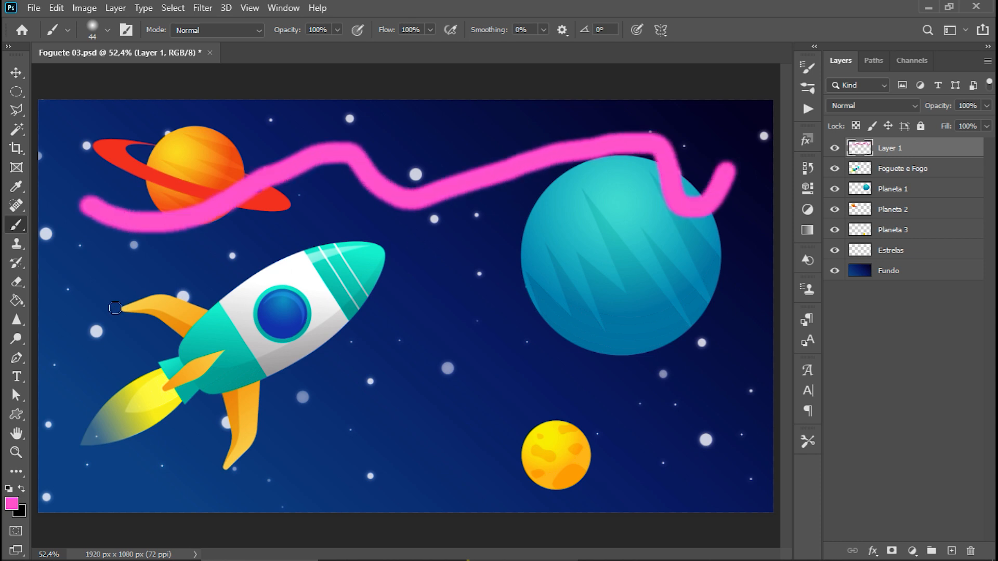
Paint a perfectly horizontal brush stroke over the rocket and a perfectly vertical one through the middle of the canvas, undoing each.
drag(77, 298, 486, 297)
mouse_move(482, 339)
mouse_down()
mouse_move(520, 257)
mouse_move(603, 225)
mouse_move(654, 231)
mouse_up()
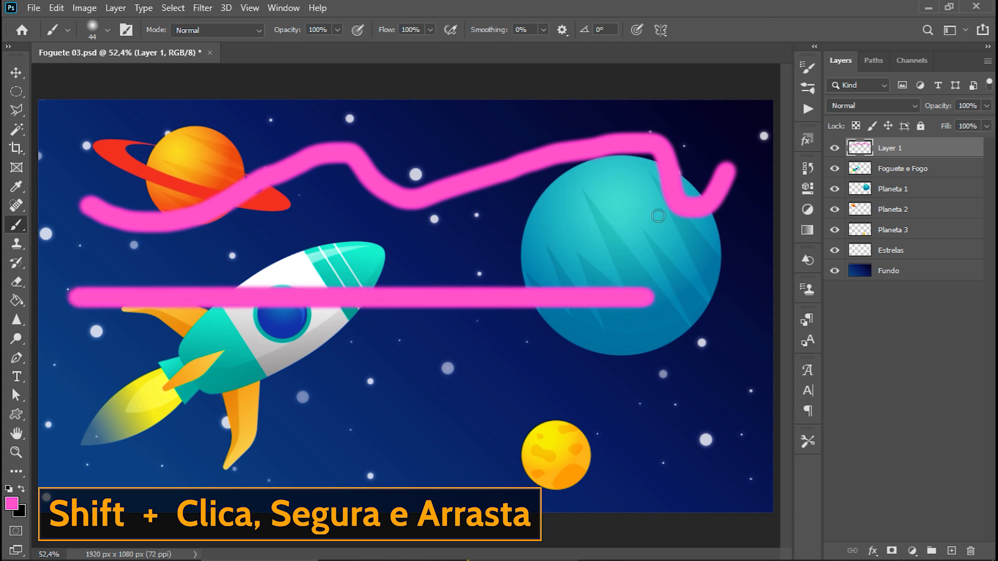
key(v)
key(ctrl+z)
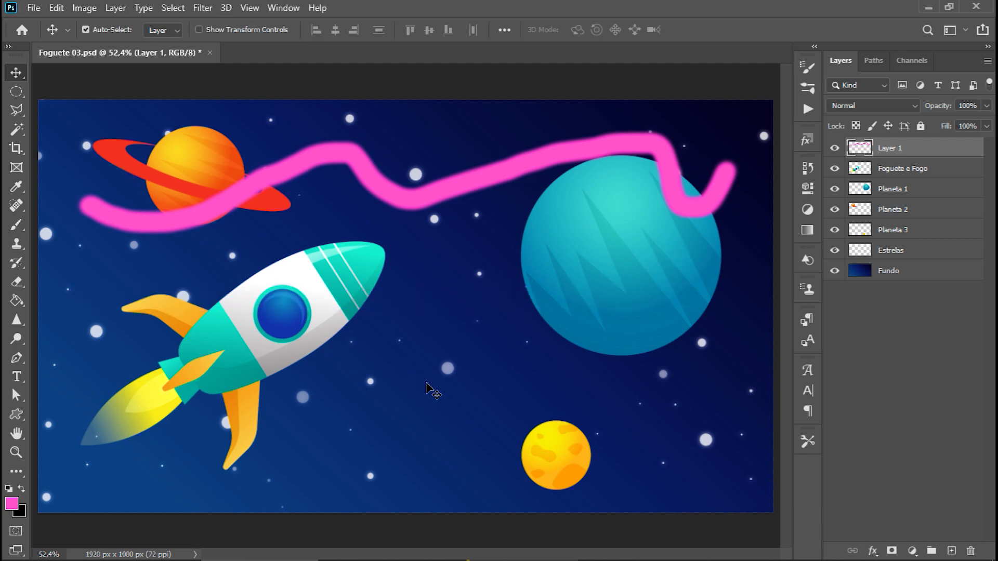
key(b)
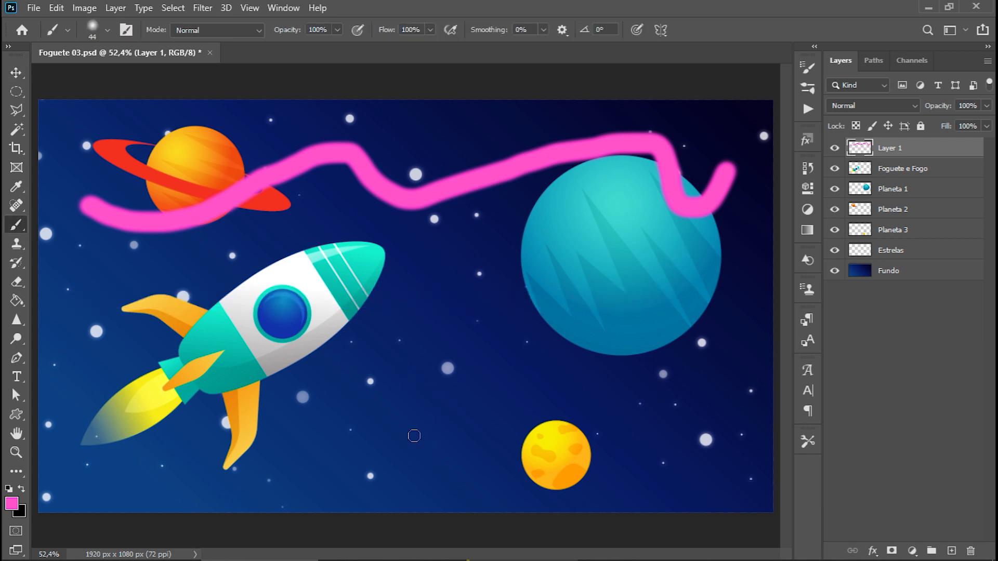
mouse_move(412, 431)
mouse_down()
mouse_move(412, 101)
mouse_move(425, 464)
mouse_up()
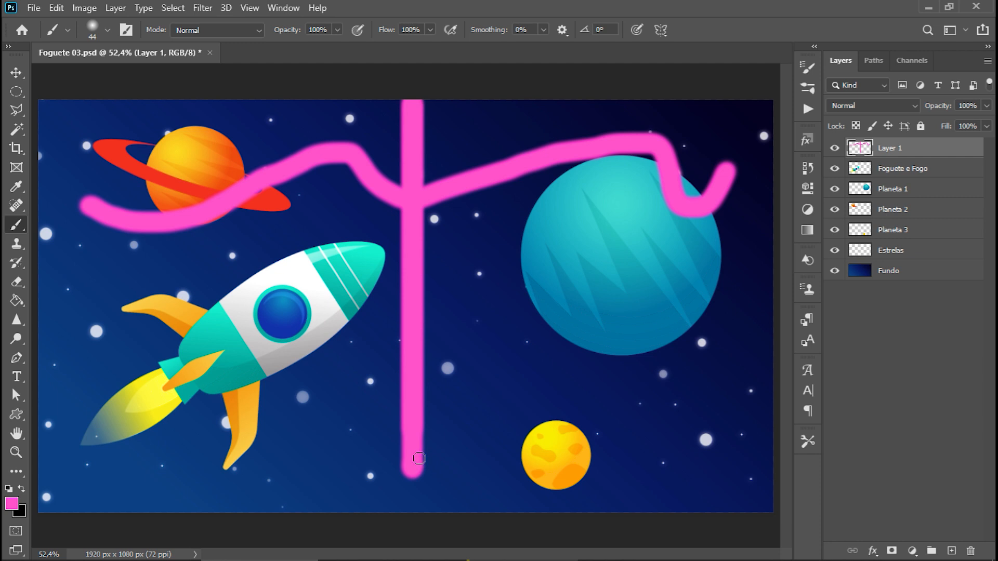
key(ctrl+z)
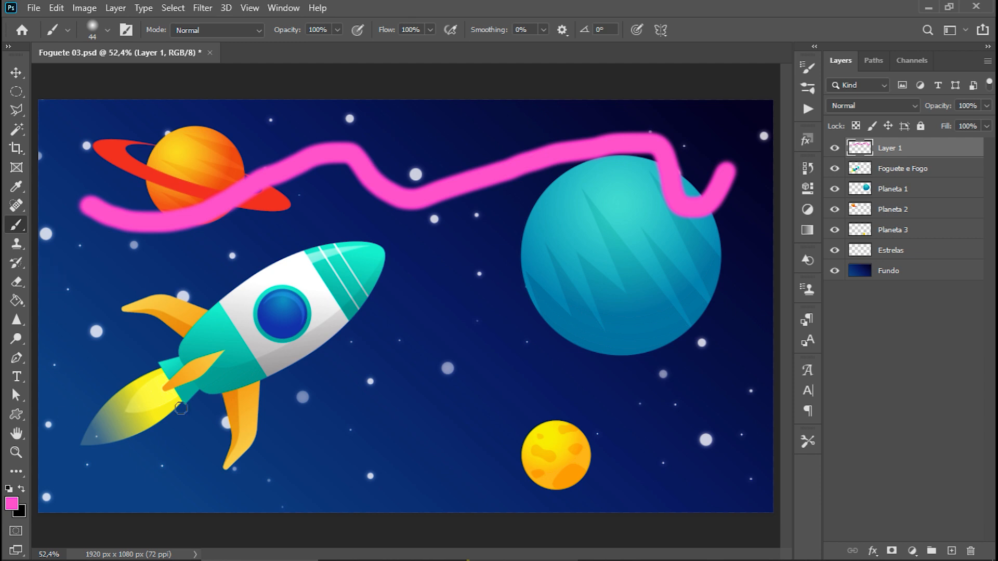
Hide the rocket, planet and star layers, delete the wavy pink stroke from the new layer, and clear the canvas-wide selection.
drag(834, 250, 841, 149)
click(835, 150)
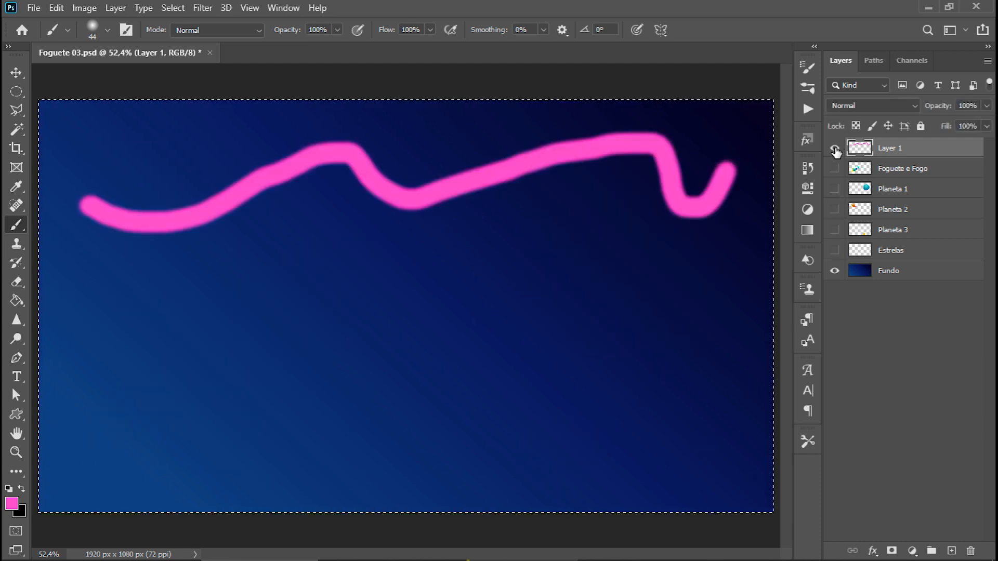
key(Delete)
key(m)
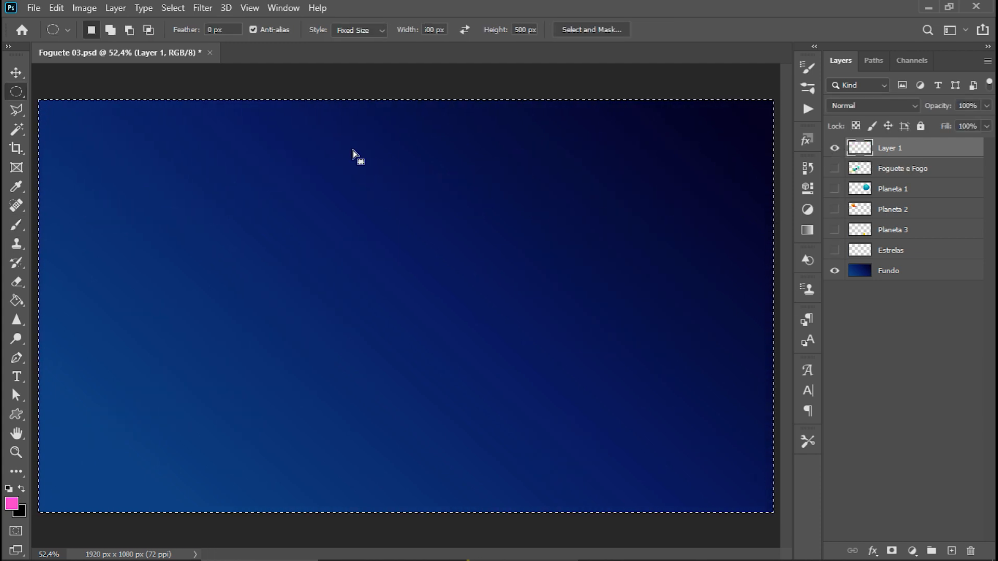
key(ctrl+d)
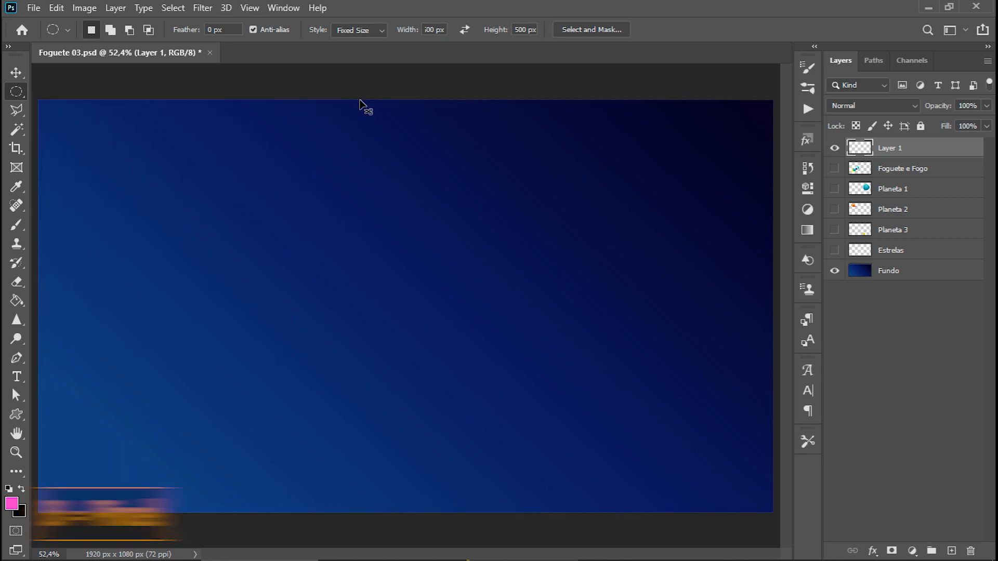
Paint a chain of connected straight pink brush segments zigzagging from the canvas's lower-left corner to its right edge.
key(b)
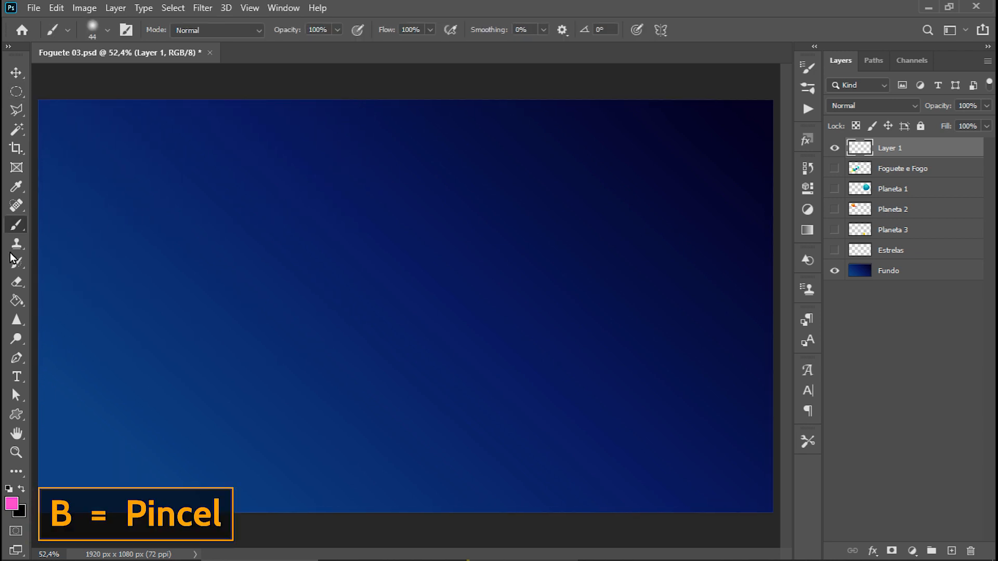
click(63, 477)
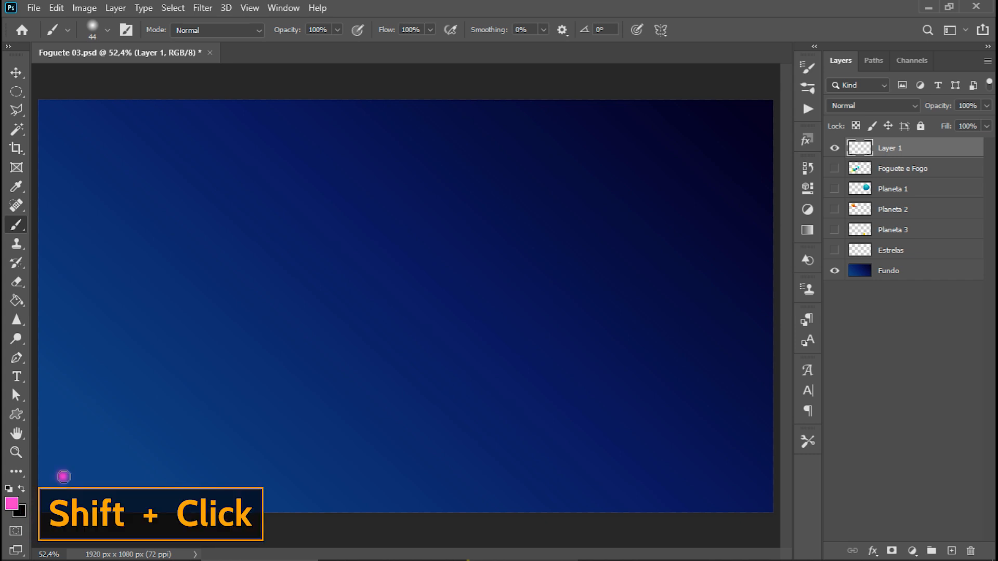
shift+click(171, 165)
shift+click(210, 348)
shift+click(265, 284)
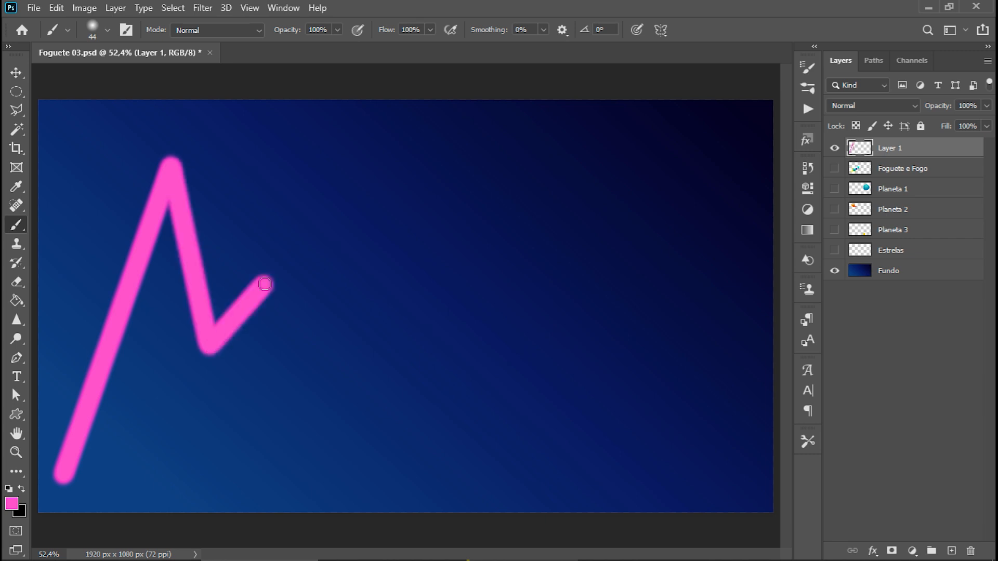
shift+click(337, 405)
shift+click(198, 430)
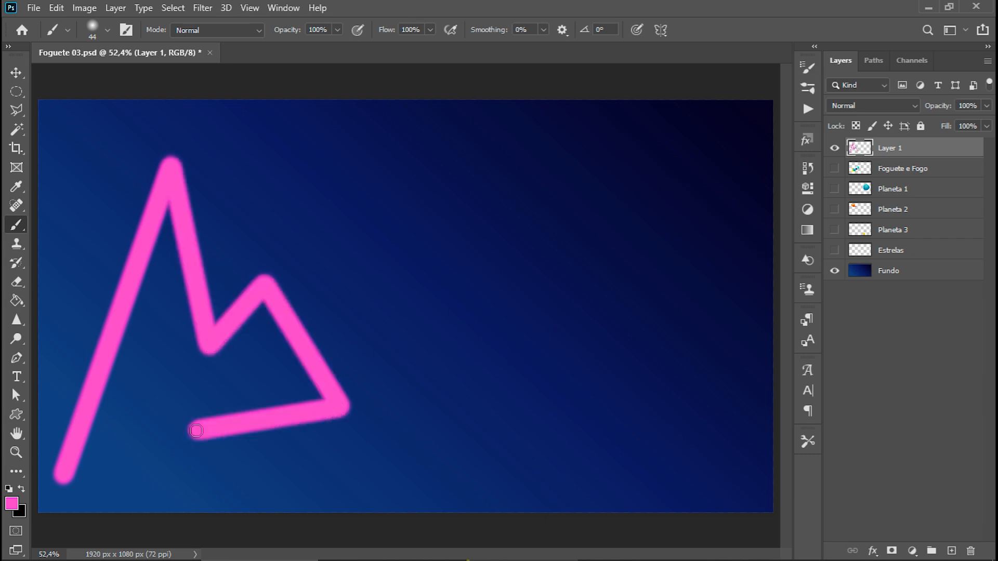
shift+click(248, 487)
shift+click(520, 460)
shift+click(402, 175)
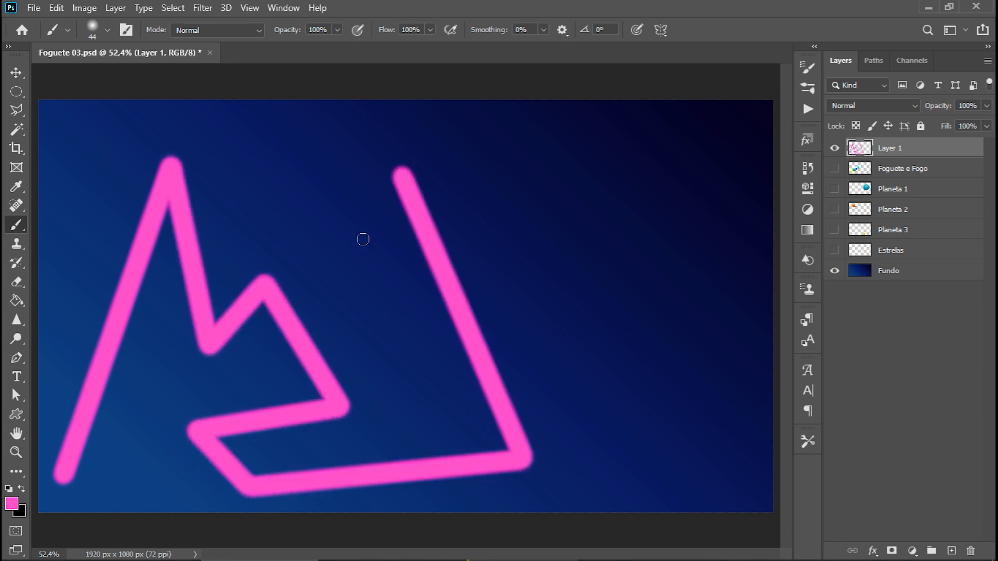
shift+click(357, 283)
shift+click(243, 188)
shift+click(313, 113)
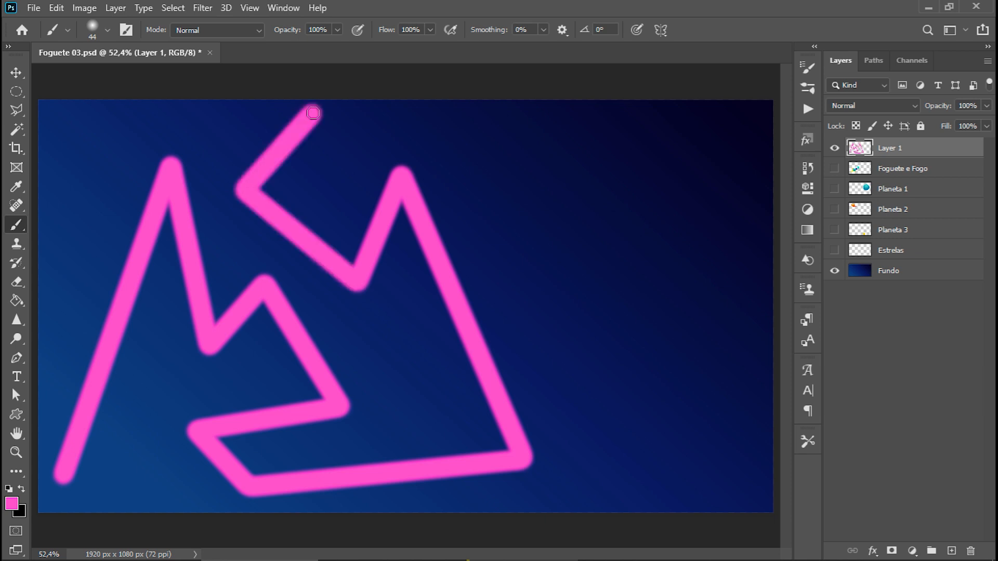
shift+click(518, 114)
shift+click(514, 226)
shift+click(626, 270)
shift+click(685, 117)
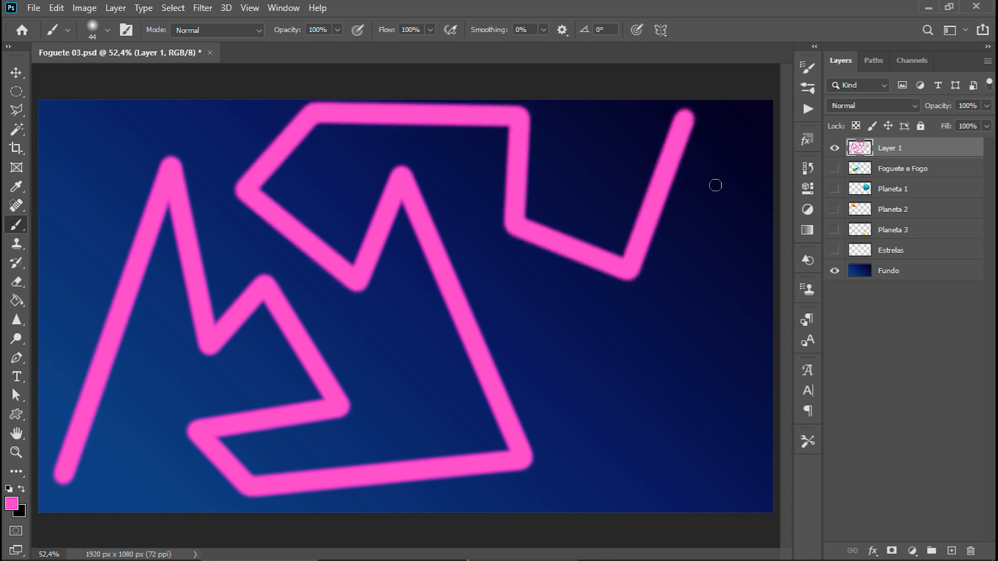
shift+click(728, 223)
shift+click(643, 335)
shift+click(669, 427)
shift+click(598, 470)
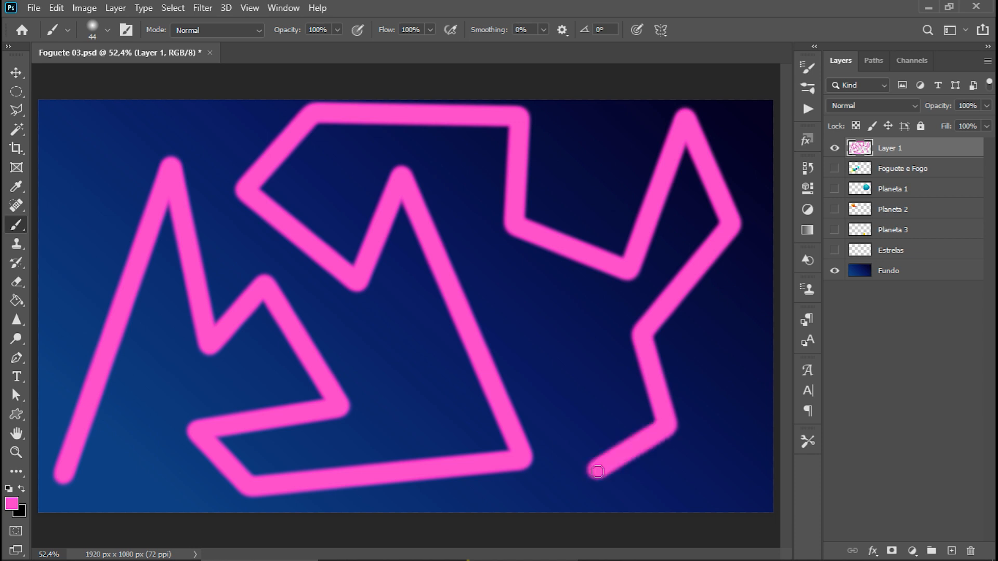
shift+click(725, 483)
shift+click(754, 373)
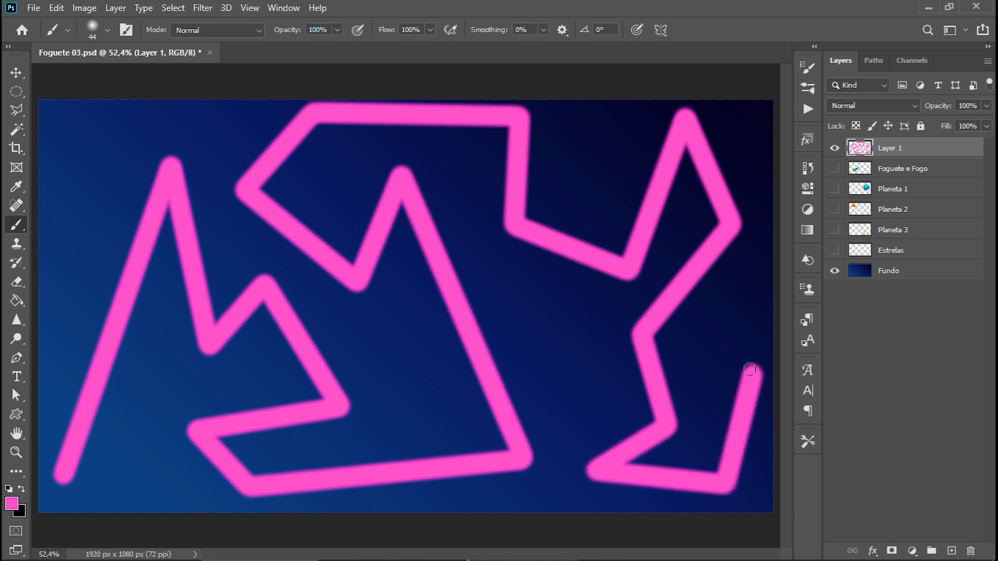
Undo all the connected straight brush segments until the new layer is empty.
key(ctrl+z)
key(ctrl+z)
key(ctrl+z)
key(ctrl+z)
key(ctrl+z)
key(ctrl+z)
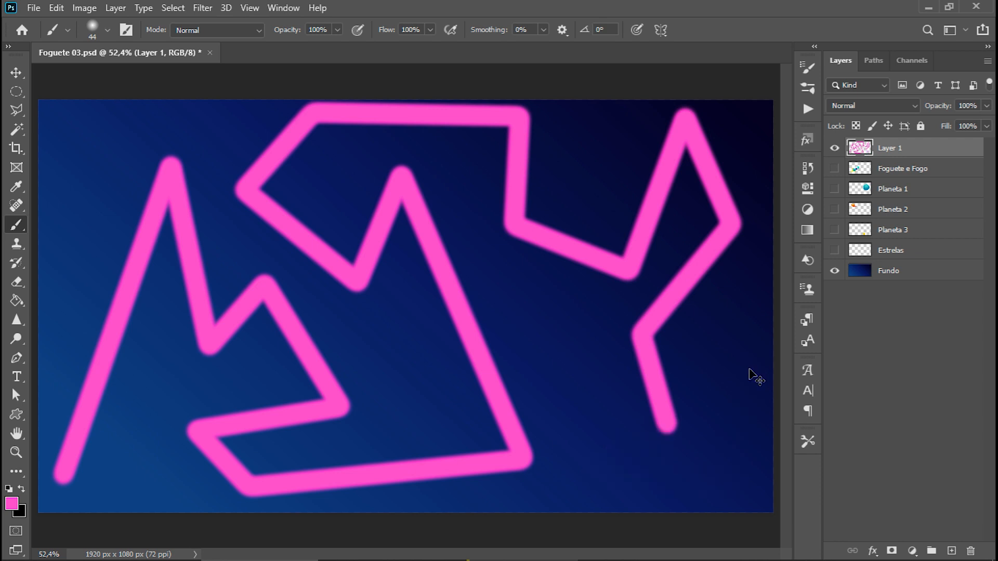
key(ctrl+z)
key(ctrl+z)
key(ctrl+z)
key(ctrl+z)
key(ctrl+z)
key(ctrl+z)
key(ctrl+z)
key(ctrl+z)
key(ctrl+z)
key(ctrl+z)
key(ctrl+z)
key(ctrl+z)
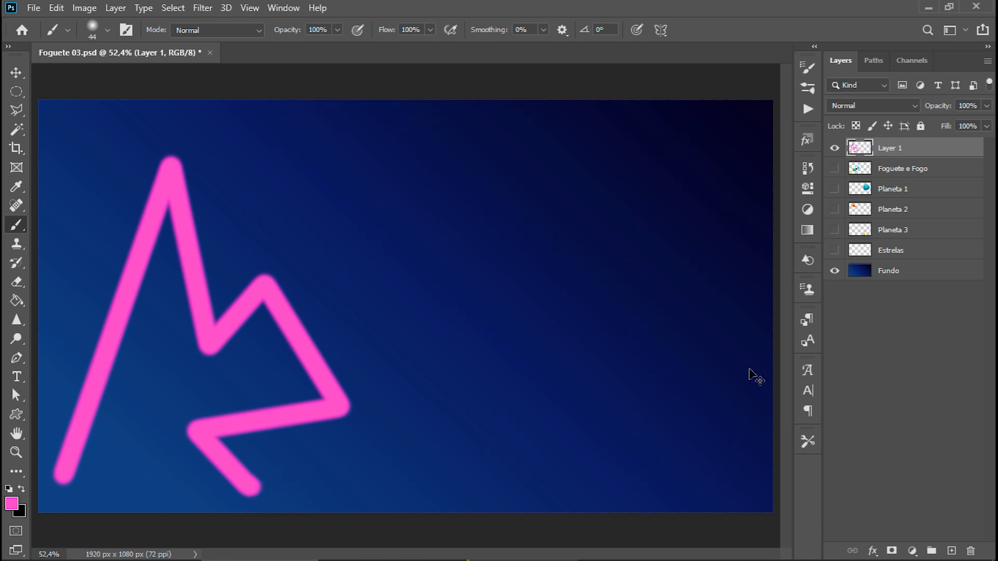
key(ctrl+z)
key(ctrl+z)
key(ctrl+z)
key(ctrl+z)
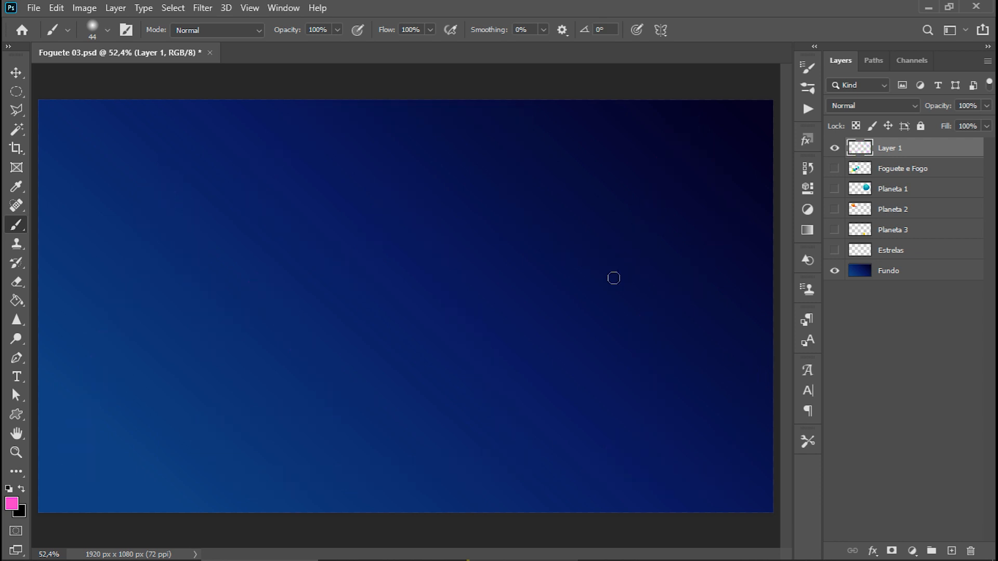
Set the brush size to 417 px, paint a very thick soft pink stroke across the canvas, and undo it.
click(107, 30)
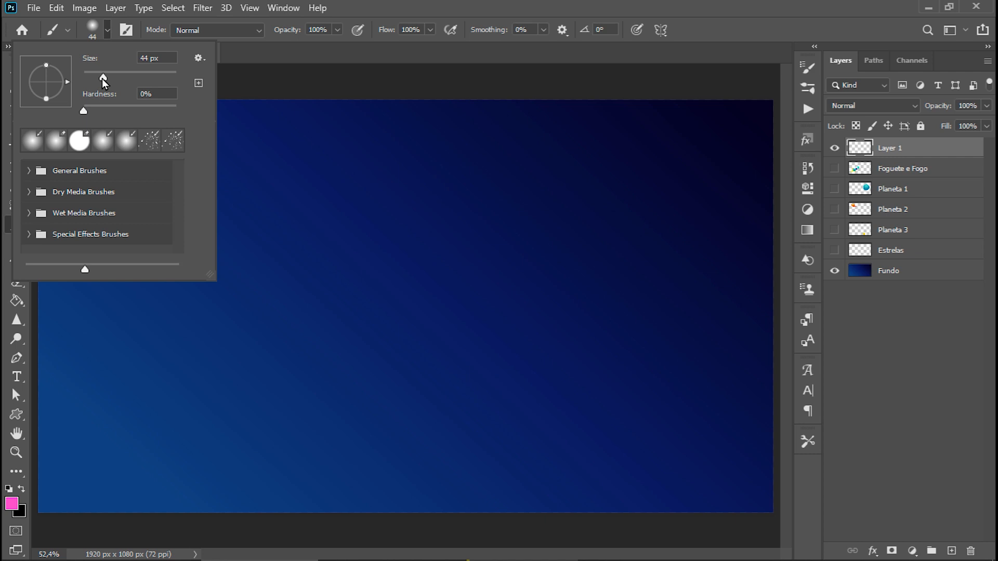
drag(101, 79, 139, 83)
mouse_move(148, 418)
mouse_down()
mouse_move(369, 280)
mouse_move(489, 318)
mouse_move(658, 236)
mouse_up()
key(ctrl+z)
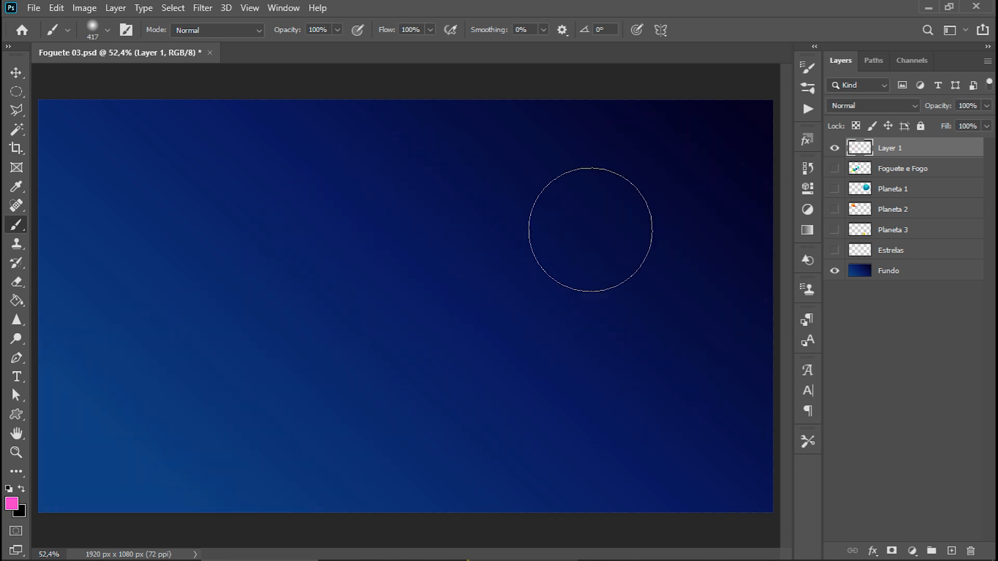
Set the brush size to 9 px, paint a thin wavy pink stroke across the canvas, and undo it.
click(108, 30)
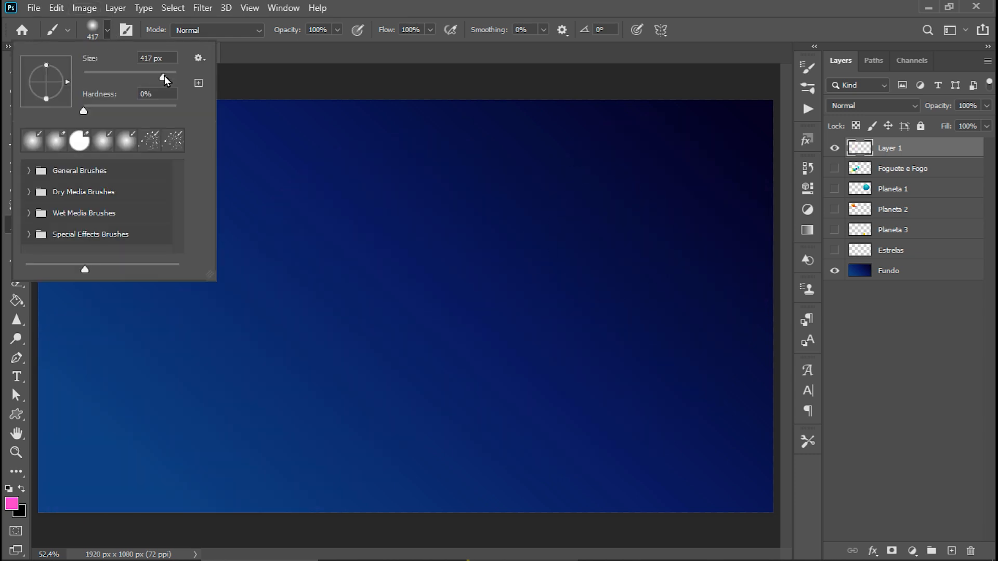
drag(97, 79, 85, 80)
mouse_move(72, 368)
mouse_down()
mouse_move(437, 357)
mouse_move(507, 212)
mouse_up()
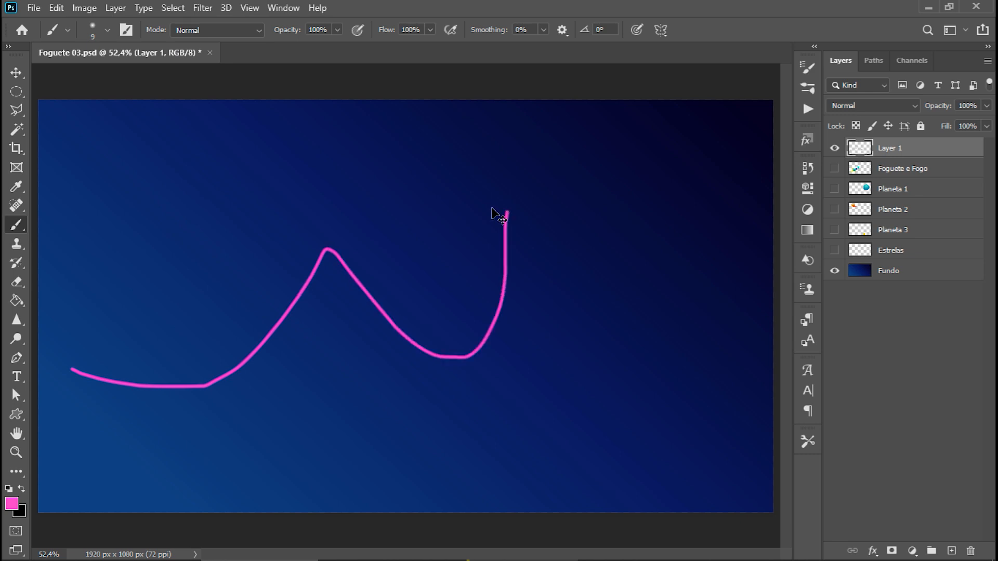
key(ctrl+z)
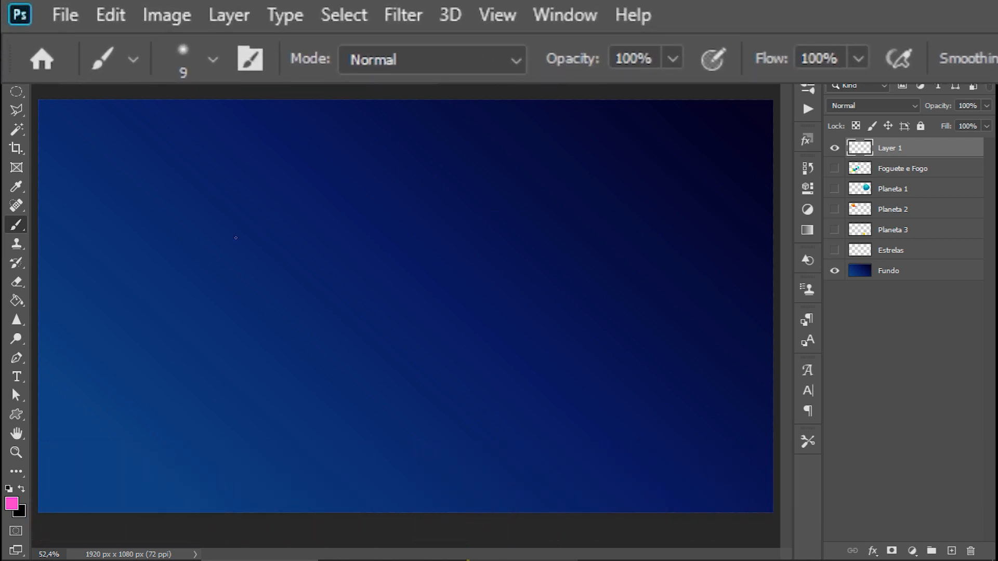
Enlarge the brush tip in increments to 250 px.
key(bracketright)
key(bracketright)
key(bracketright)
key(bracketright)
key(bracketright)
key(bracketright)
key(bracketright)
key(bracketright)
key(bracketright)
key(bracketright)
key(bracketright)
key(bracketright)
key(bracketright)
key(bracketright)
key(bracketright)
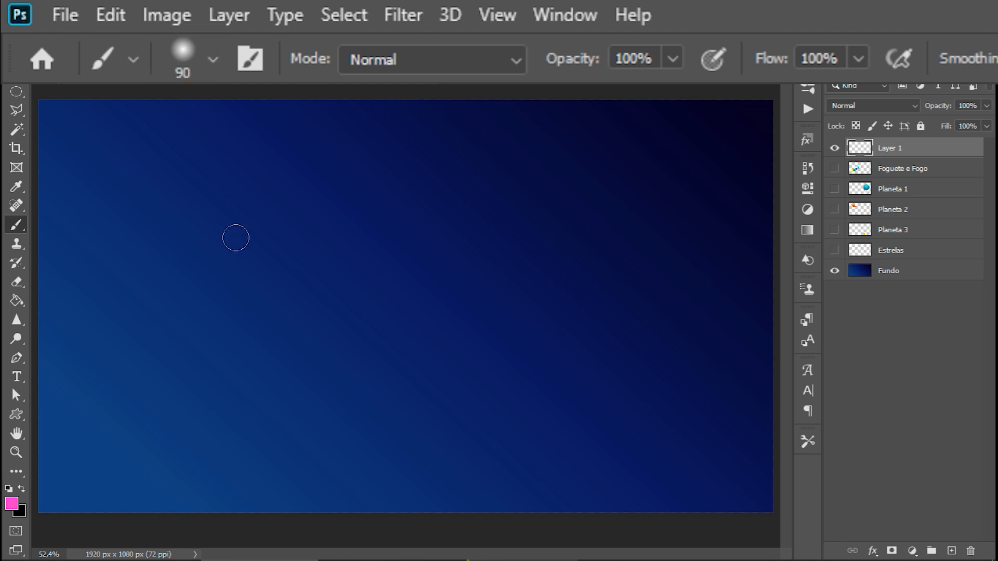
key(bracketright)
key(bracketright)
key(bracketright)
key(bracketright)
key(bracketright)
key(bracketright)
key(bracketright)
key(bracketright)
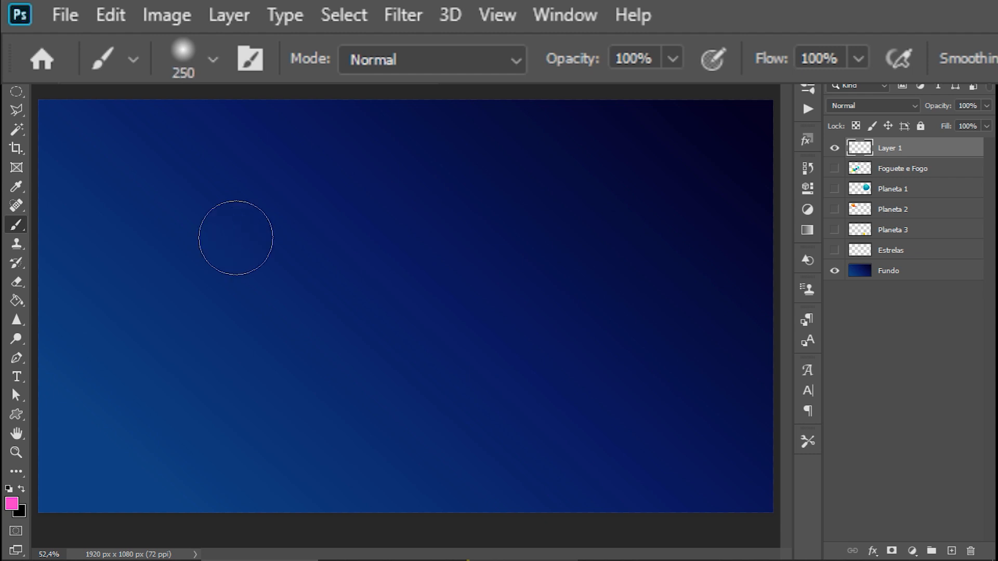
Shrink the brush tip, enlarge it to 400 px, paint a wide soft pink stroke across the canvas, and undo it.
key(bracketleft)
key(bracketleft)
key(bracketleft)
key(bracketleft)
key(bracketleft)
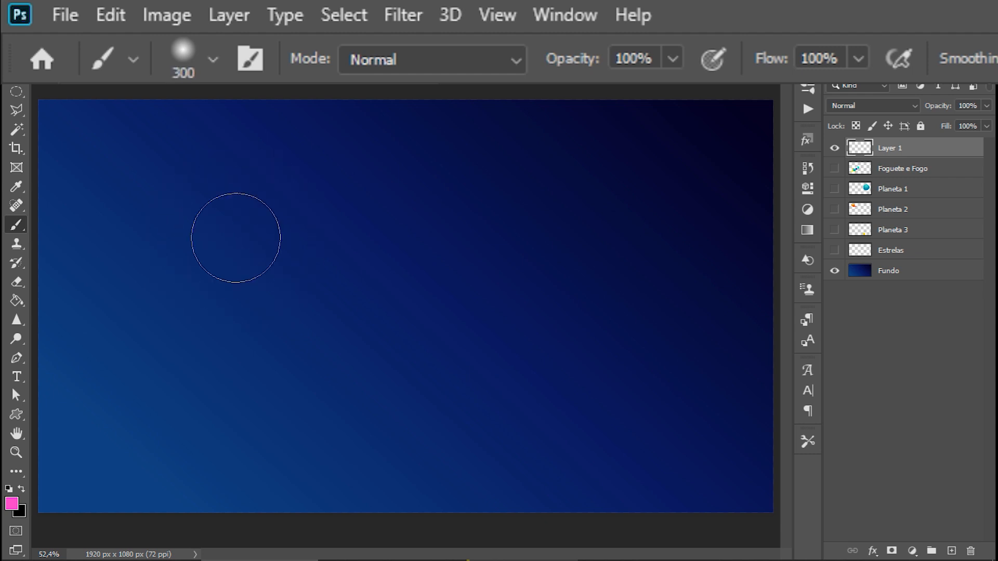
key(bracketright)
key(bracketright)
key(bracketright)
mouse_move(236, 235)
mouse_down()
mouse_move(249, 317)
mouse_move(498, 257)
mouse_move(533, 353)
mouse_move(564, 287)
mouse_up()
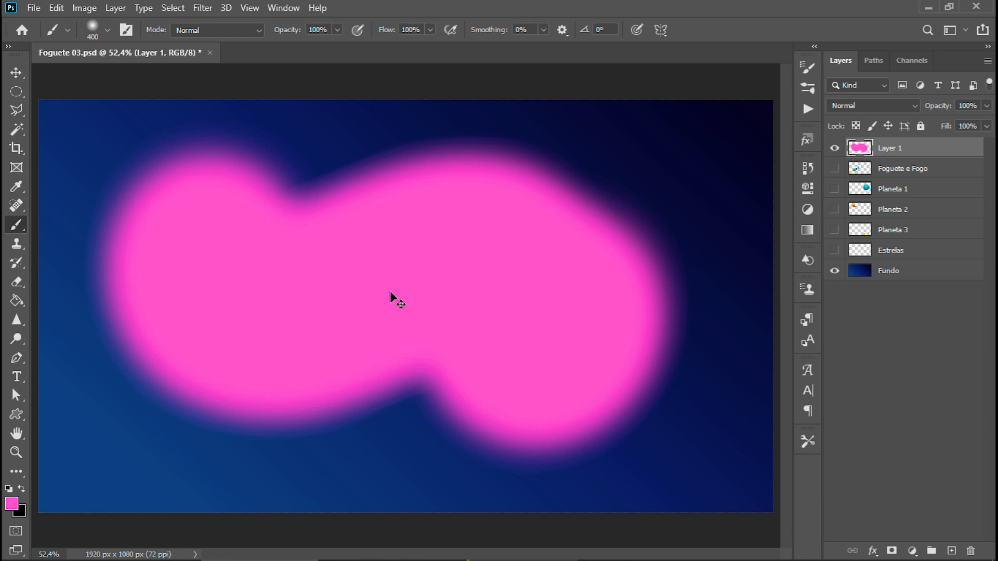
key(ctrl+z)
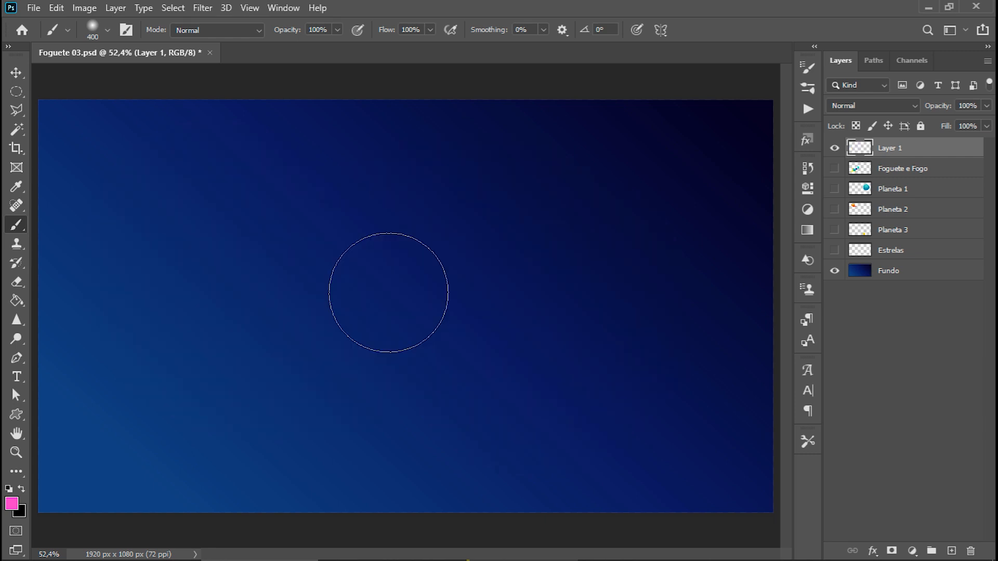
Check the brush hardness setting, paint a soft-edged stroke from the canvas's lower left to its upper right, and undo it.
click(109, 30)
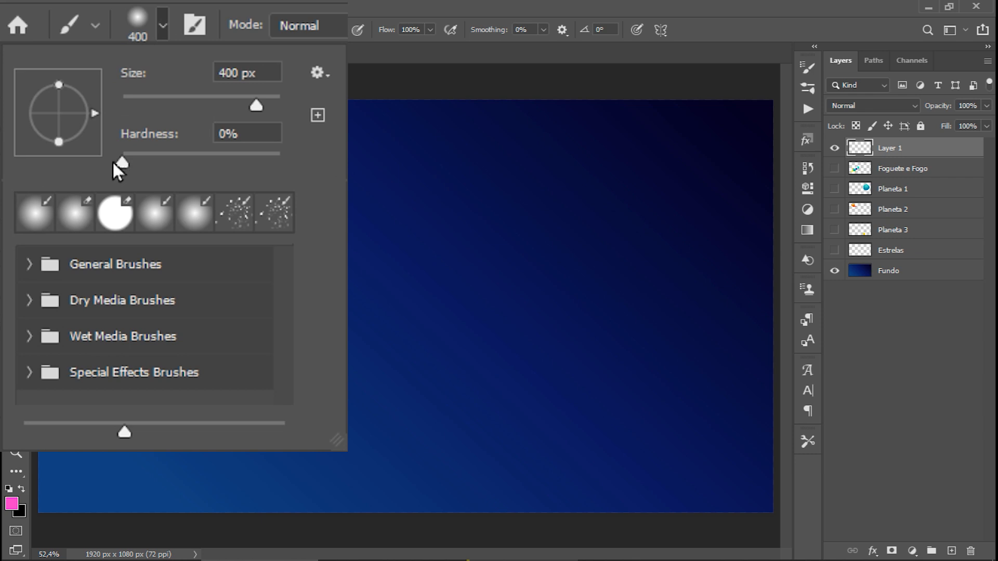
mouse_move(127, 397)
mouse_down()
mouse_move(273, 392)
mouse_move(407, 255)
mouse_move(608, 208)
mouse_up()
key(ctrl+z)
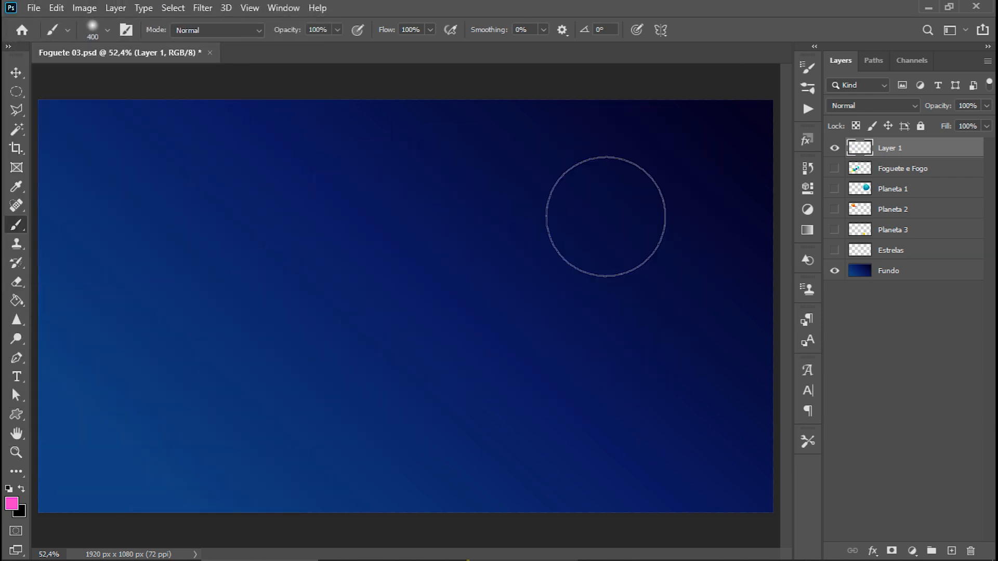
Set the brush hardness to 100%, paint a thick hard-edged S-shaped pink stroke, and stamp single large dots around it.
click(107, 30)
drag(83, 110, 176, 110)
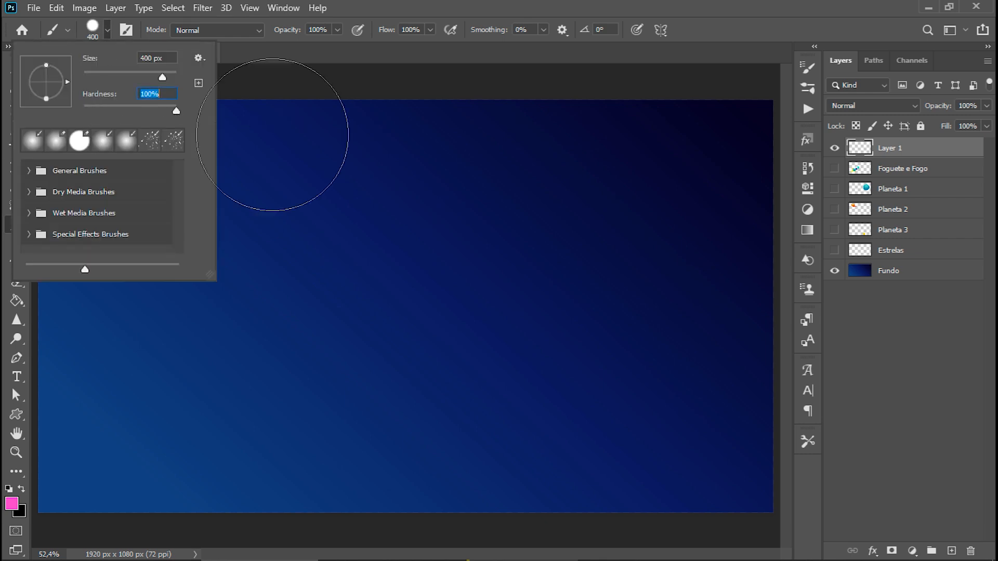
mouse_move(140, 408)
mouse_down()
mouse_move(347, 362)
mouse_move(502, 239)
mouse_up()
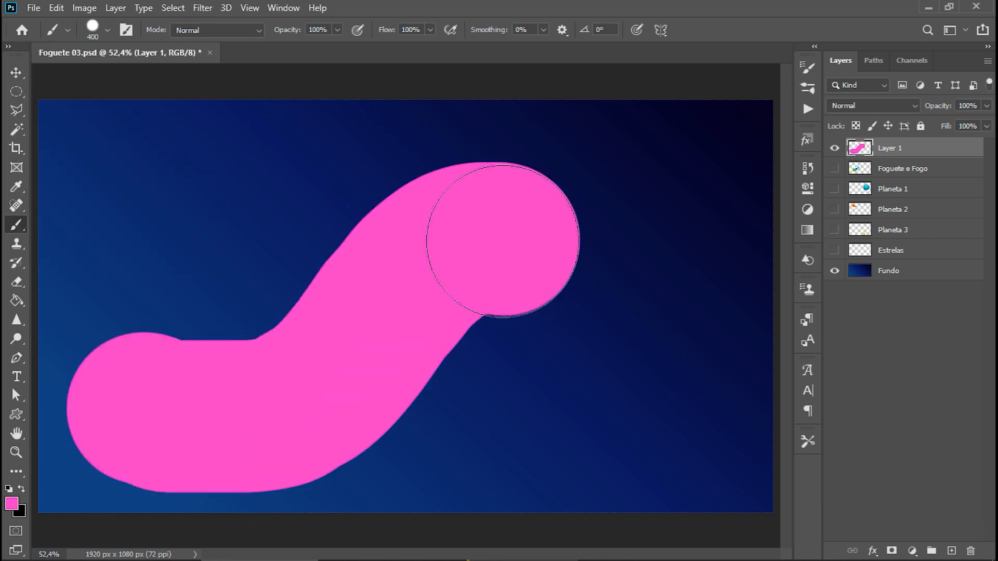
click(611, 398)
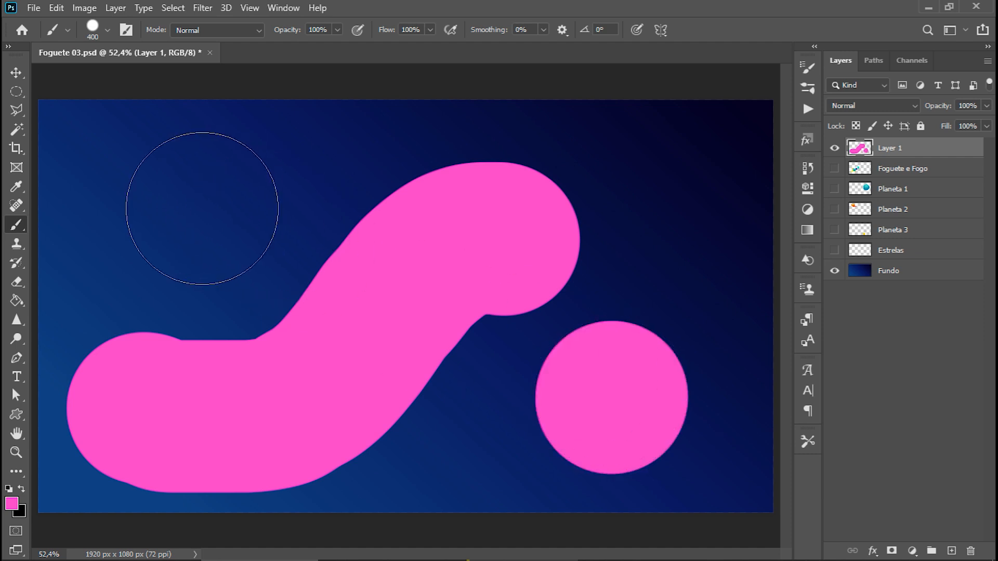
click(203, 208)
click(672, 198)
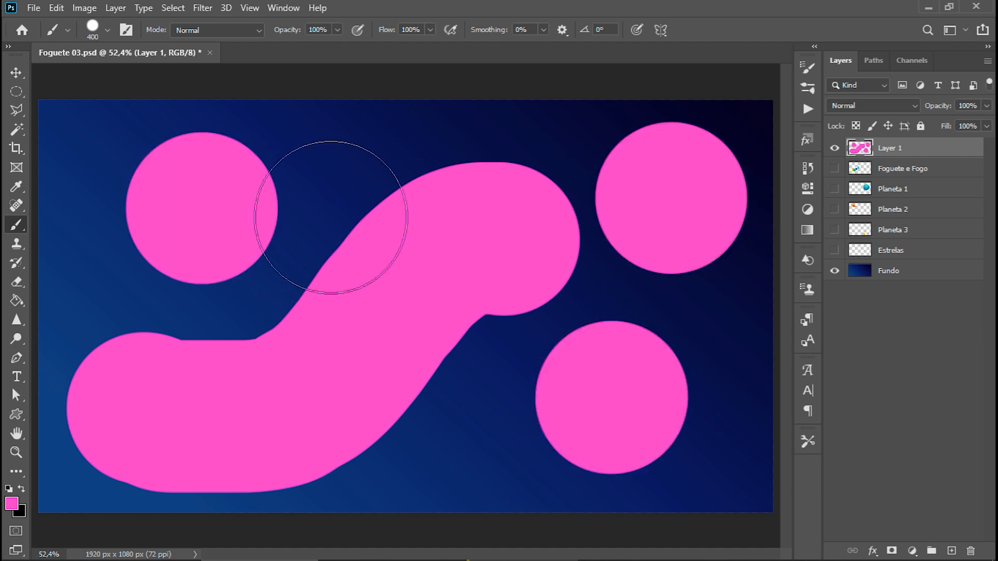
click(346, 167)
Undo the hard-edged dots and the S-shaped stroke until the layer is empty.
key(ctrl+z)
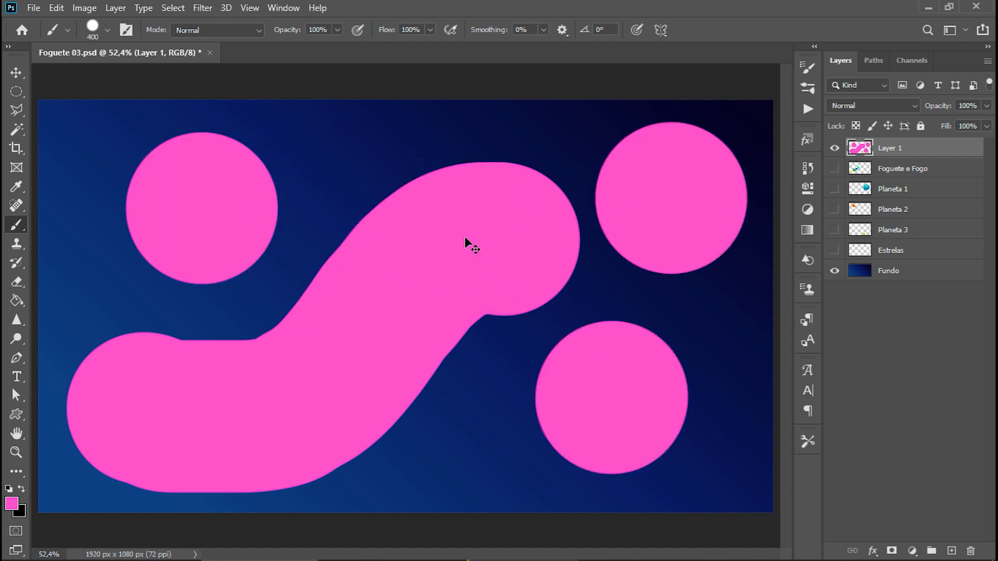
key(ctrl+z)
key(ctrl+z)
key(ctrl+z)
key(ctrl+z)
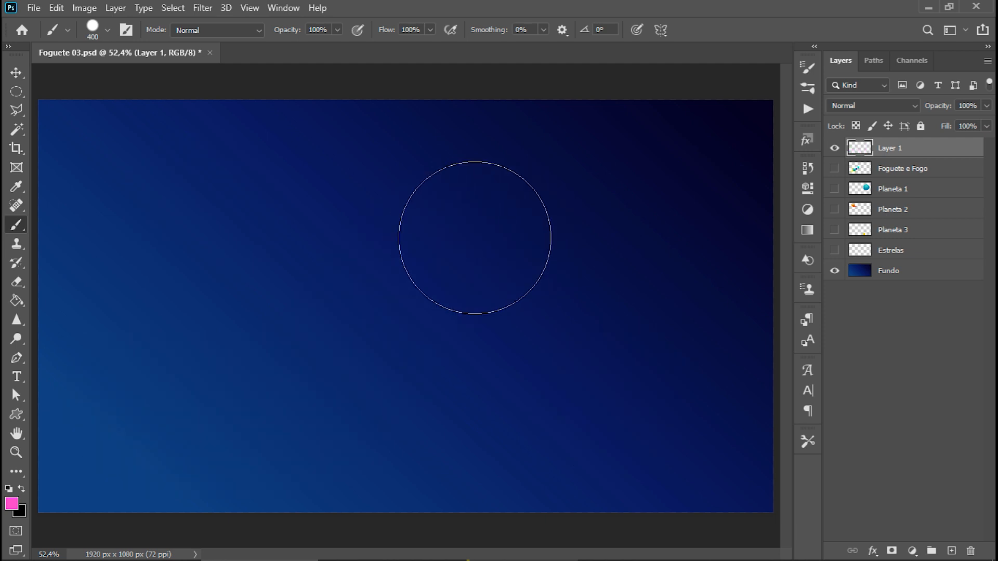
Reduce the brush to 175 px, stamp four hard-edged pink dots in the canvas's left half and middle, and undo them.
key(bracketleft)
key(bracketleft)
key(bracketleft)
key(bracketleft)
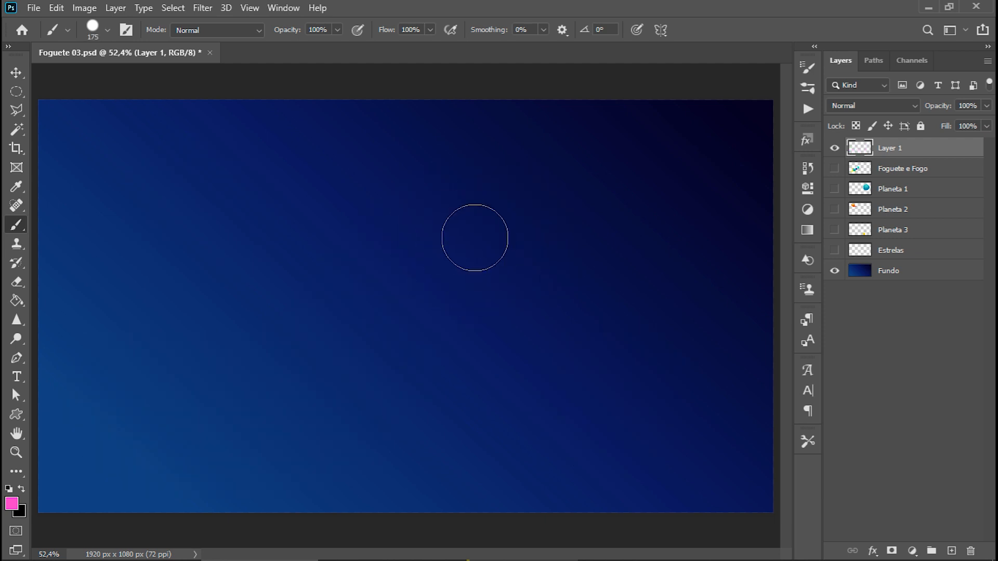
click(156, 192)
click(154, 290)
click(450, 311)
click(472, 206)
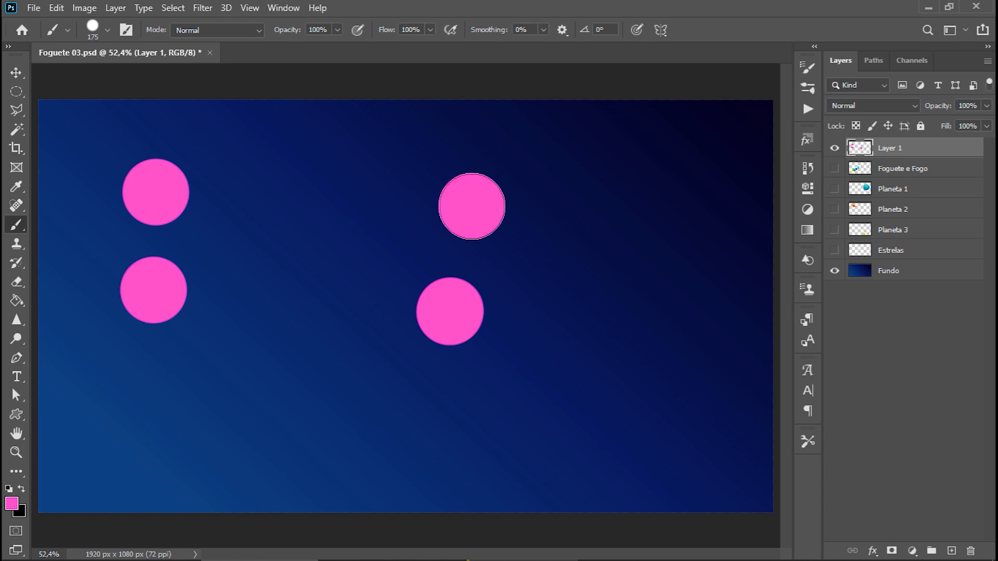
key(ctrl+z)
key(ctrl+z)
key(ctrl+z)
key(ctrl+z)
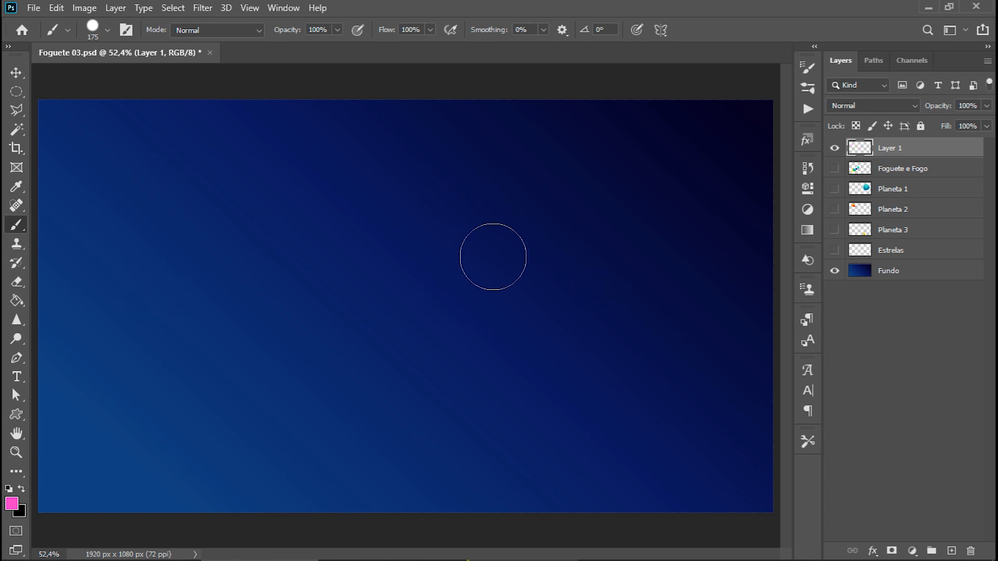
Choose the recent "spatter ktw 3 1" brush and stamp pink spatter marks across the left and middle of the canvas.
click(108, 33)
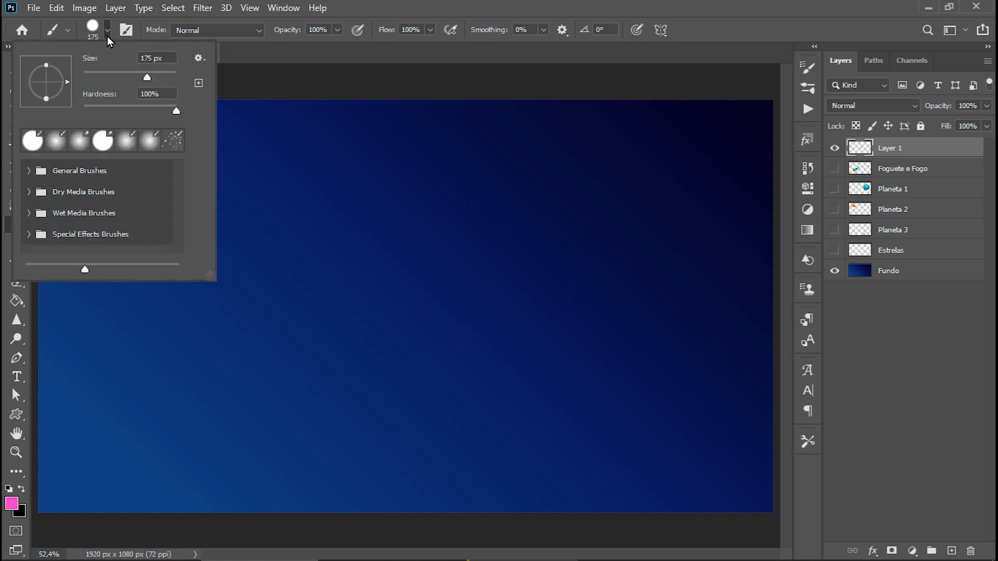
click(175, 147)
click(199, 361)
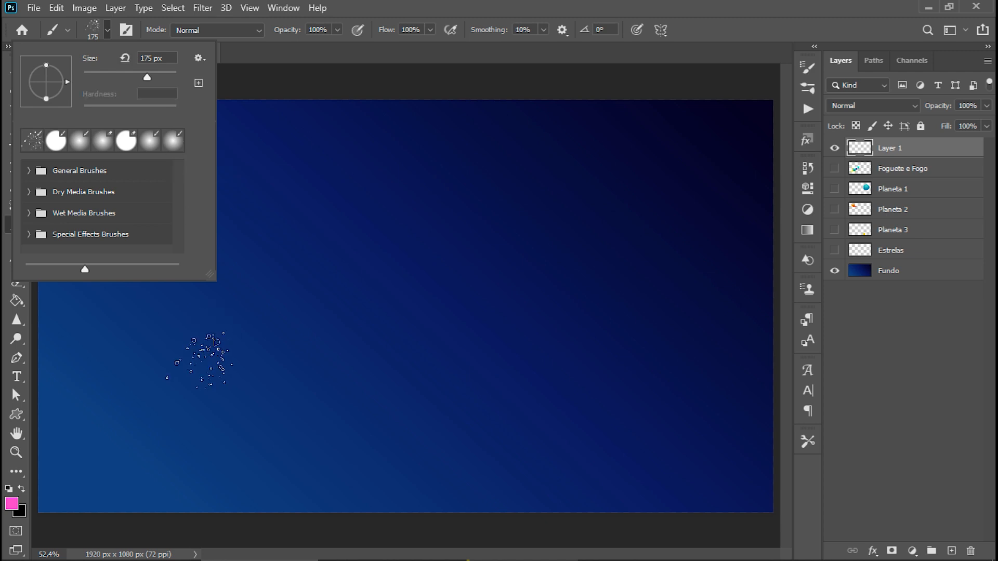
click(268, 342)
click(491, 262)
click(509, 353)
click(315, 193)
click(115, 159)
click(184, 164)
click(252, 171)
click(385, 318)
click(226, 392)
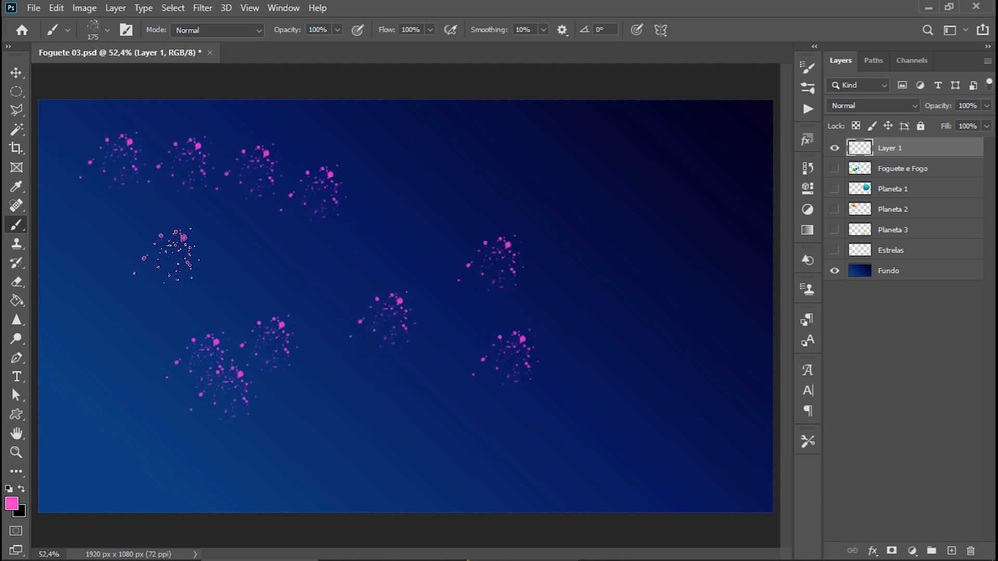
Choose Kyle's Ultimate Pastel Palooza from the Dry Media Brushes and paint a textured wavy pink stroke above the spatter marks.
click(107, 30)
click(42, 170)
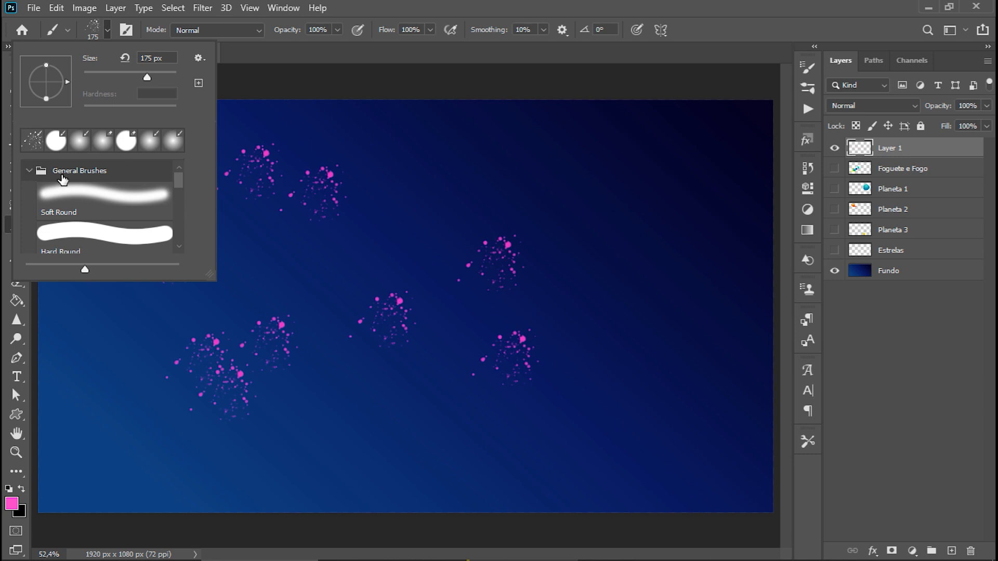
drag(177, 183, 182, 255)
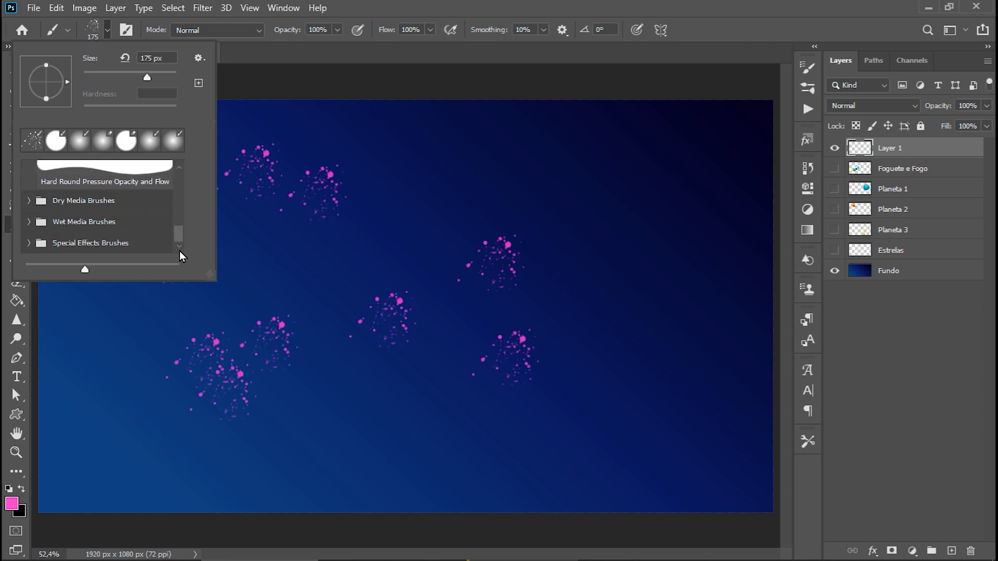
click(29, 201)
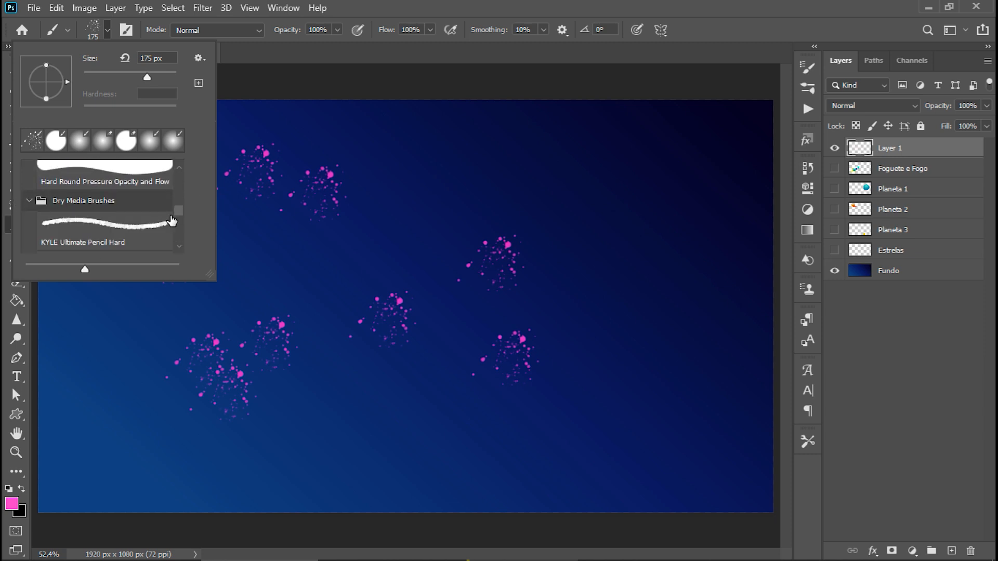
drag(179, 209, 180, 232)
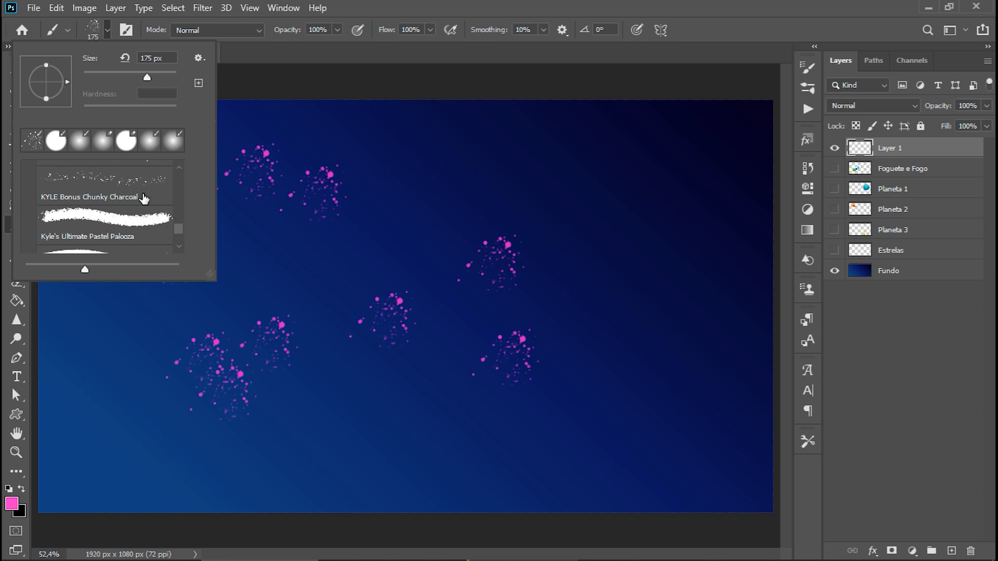
click(150, 227)
drag(337, 241, 604, 186)
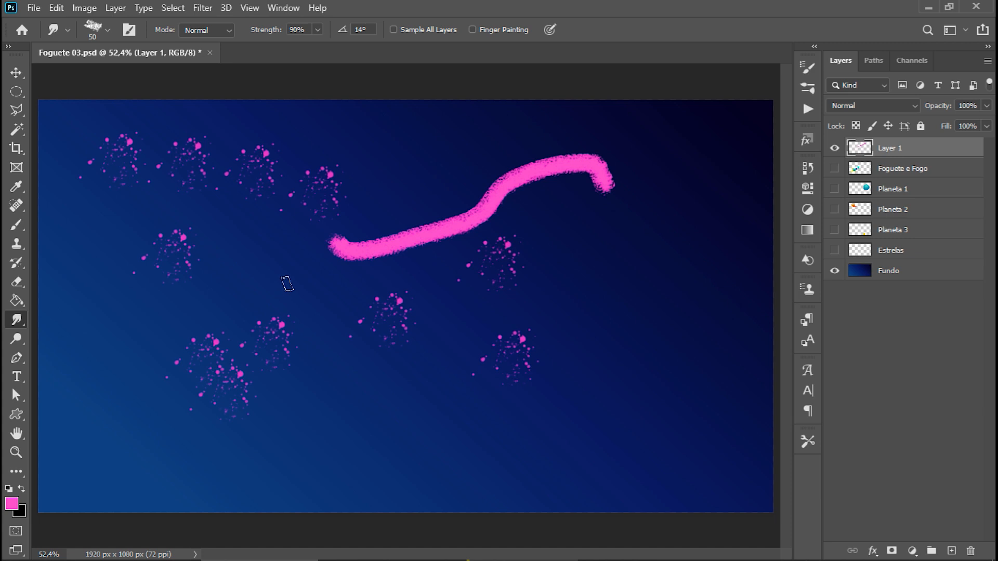
Undo the textured stroke and the pink spatter marks on the layer.
key(ctrl+z)
key(ctrl+z)
key(ctrl+z)
key(ctrl+z)
key(ctrl+z)
key(ctrl+z)
key(ctrl+z)
key(ctrl+z)
key(ctrl+z)
key(ctrl+z)
key(ctrl+z)
key(ctrl+z)
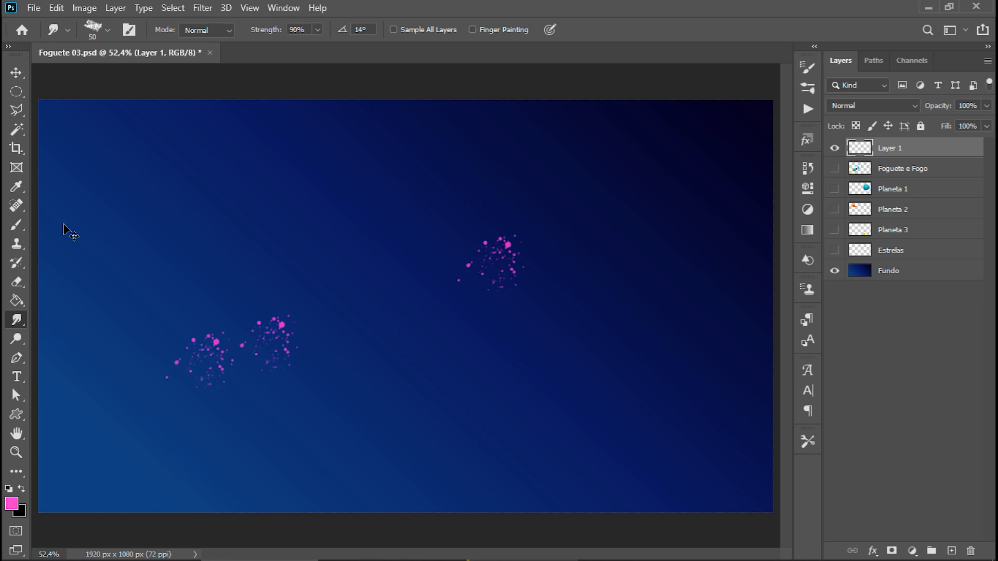
Show the rocket, planet and star layers again, and erase a winding soft line through the large blue planet on the Planeta 1 layer.
drag(834, 250, 834, 168)
key(v)
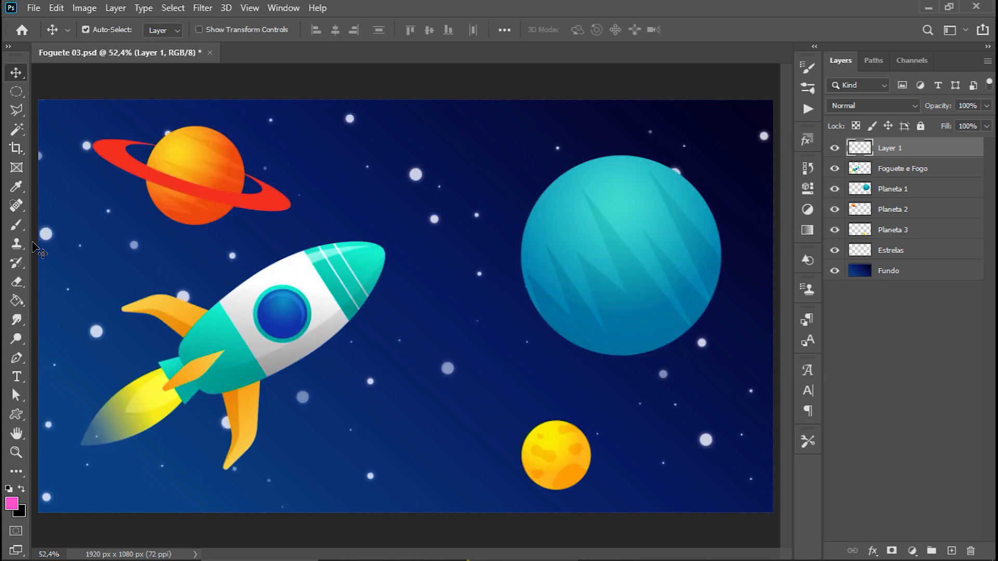
click(17, 282)
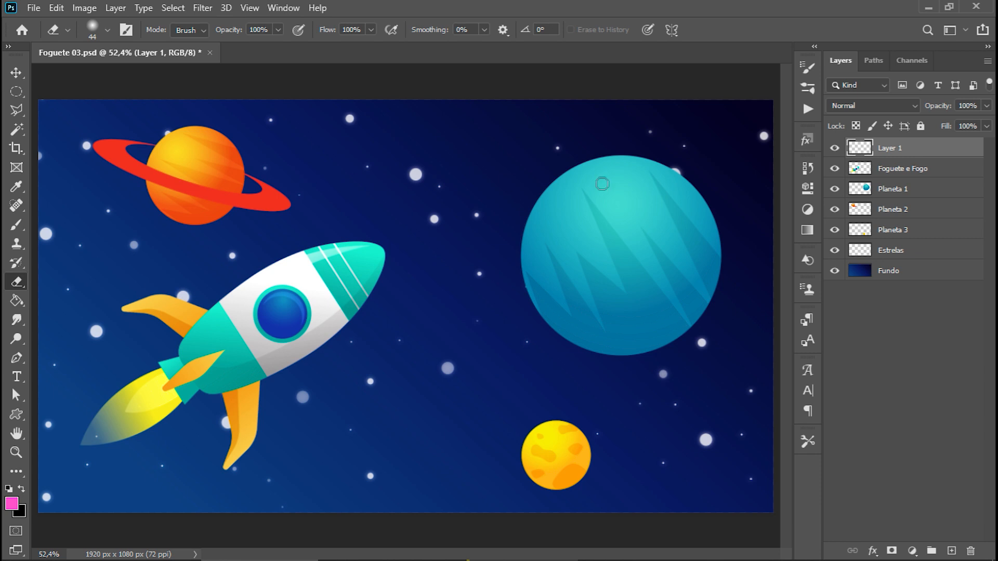
click(908, 192)
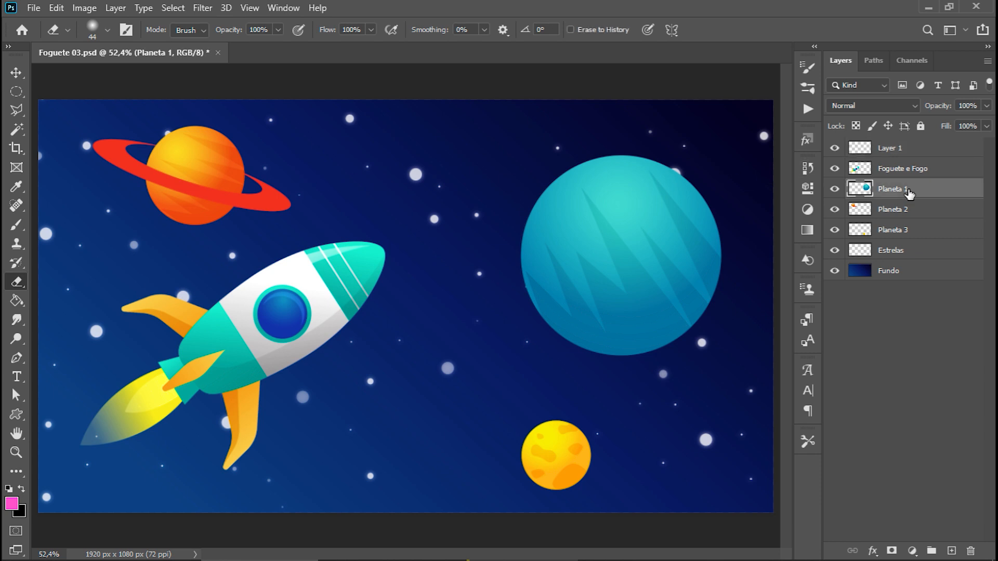
mouse_move(532, 179)
mouse_down()
mouse_move(572, 202)
mouse_move(633, 199)
mouse_move(654, 212)
mouse_move(637, 233)
mouse_move(563, 230)
mouse_move(549, 249)
mouse_move(624, 264)
mouse_move(555, 297)
mouse_up()
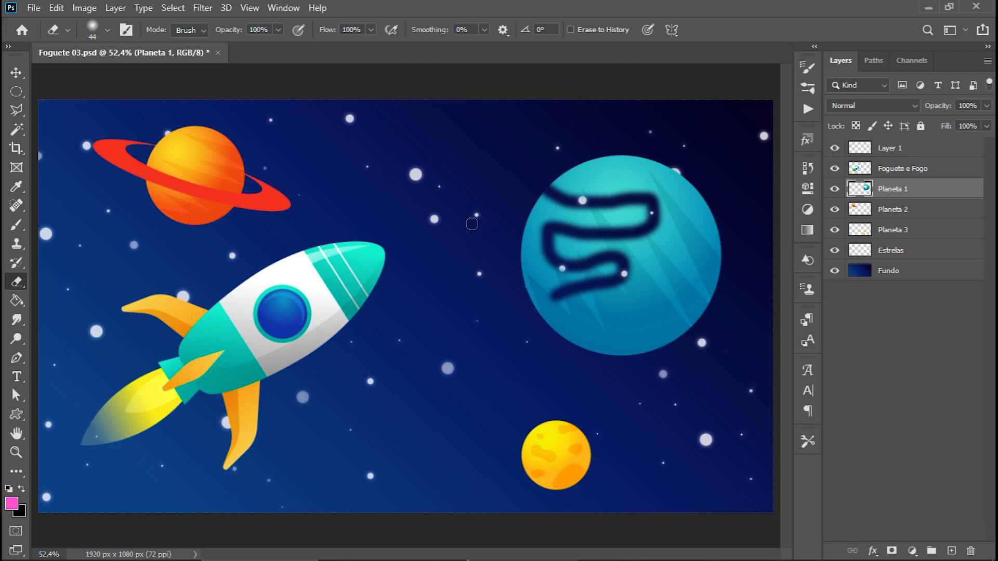
Enlarge the eraser brush to 139 px and erase soft areas from the blue planet's left side.
click(108, 30)
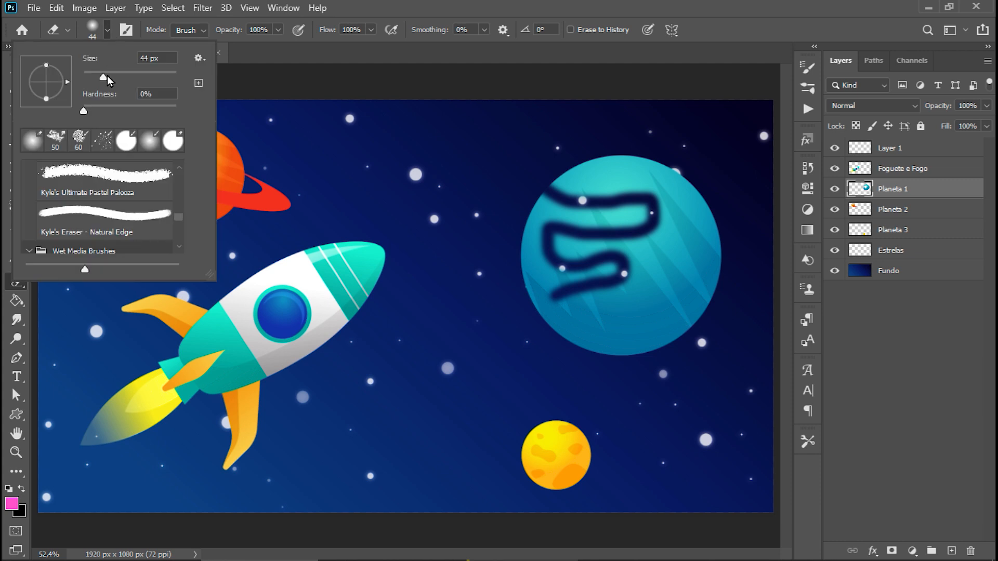
drag(127, 80, 141, 79)
mouse_move(539, 325)
mouse_down()
mouse_move(550, 243)
mouse_move(516, 227)
mouse_move(534, 285)
mouse_move(550, 227)
mouse_move(624, 250)
mouse_up()
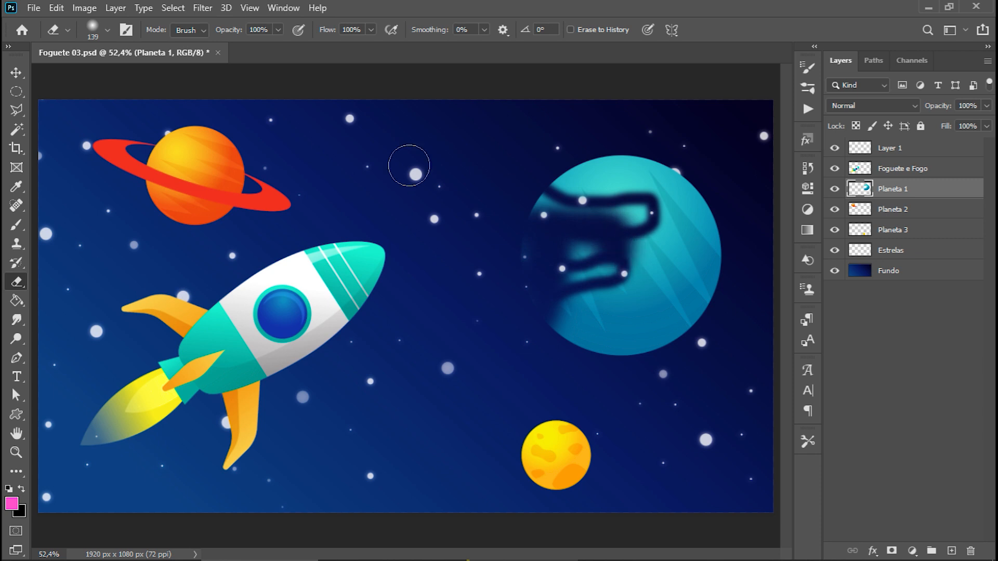
Set the eraser hardness to 90% and erase several hard-edged round holes across the blue planet.
click(107, 32)
drag(83, 111, 166, 111)
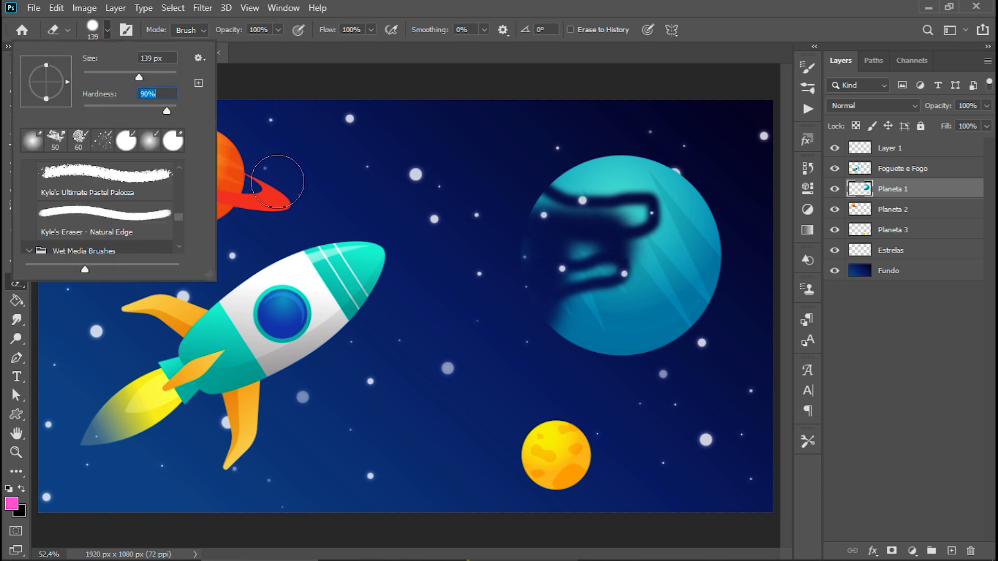
click(660, 307)
click(683, 237)
click(637, 185)
click(603, 187)
click(602, 301)
mouse_move(602, 301)
mouse_down()
mouse_move(616, 345)
mouse_move(544, 329)
mouse_move(521, 272)
mouse_move(538, 248)
mouse_up()
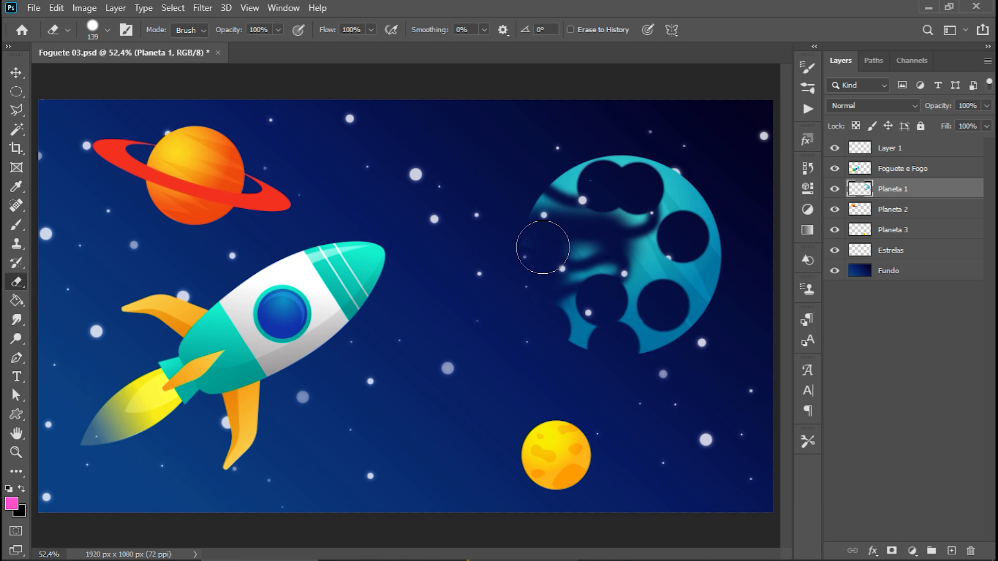
Undo all the eraser marks on the blue planet and switch to the Move tool.
key(ctrl+z)
key(ctrl+z)
key(ctrl+z)
key(ctrl+z)
key(ctrl+z)
key(ctrl+z)
key(ctrl+z)
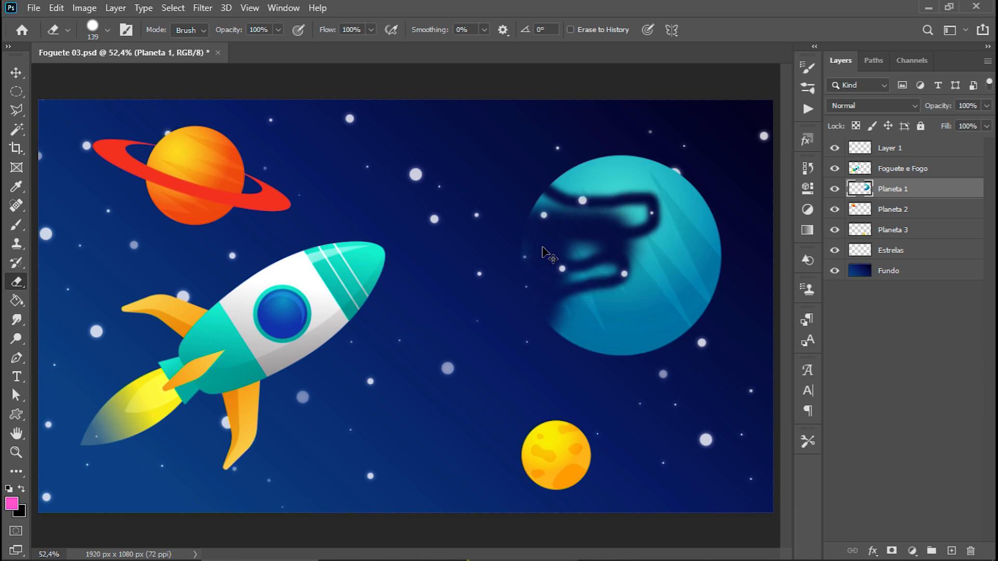
key(ctrl+z)
key(ctrl+z)
key(v)
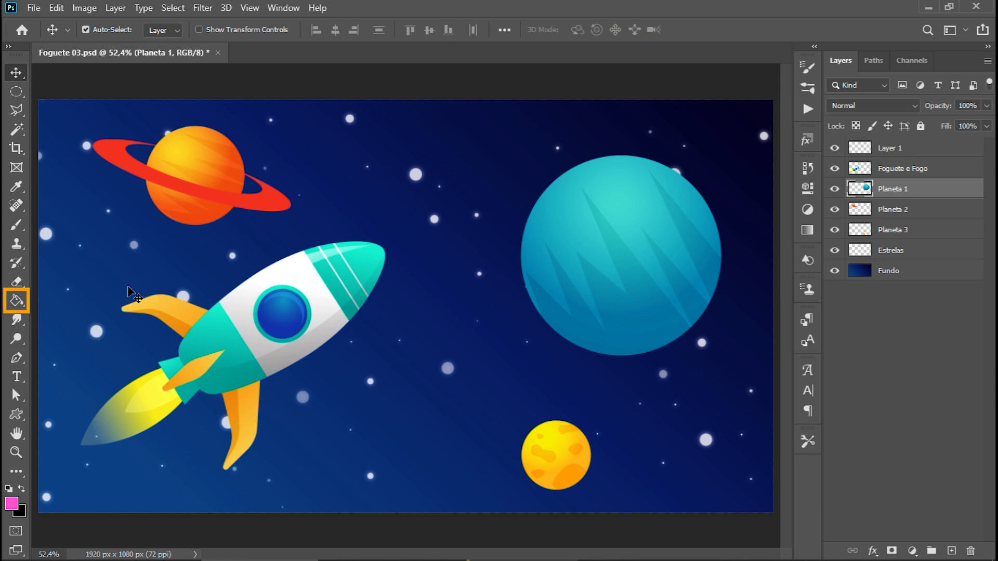
Fill the empty area around the planet on the Planeta 1 layer with pink using the Paint Bucket, and toggle the layer's visibility.
click(17, 300)
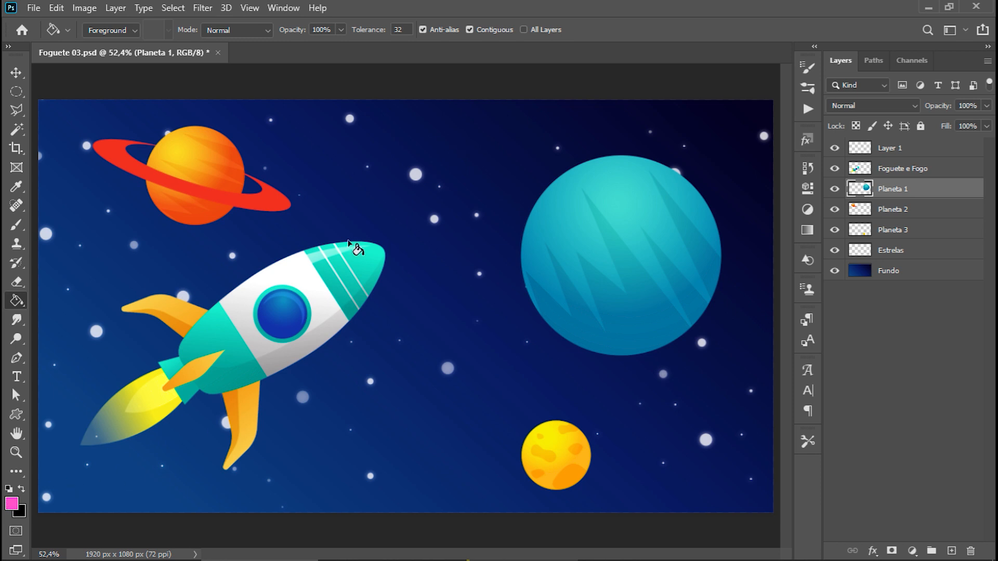
click(460, 144)
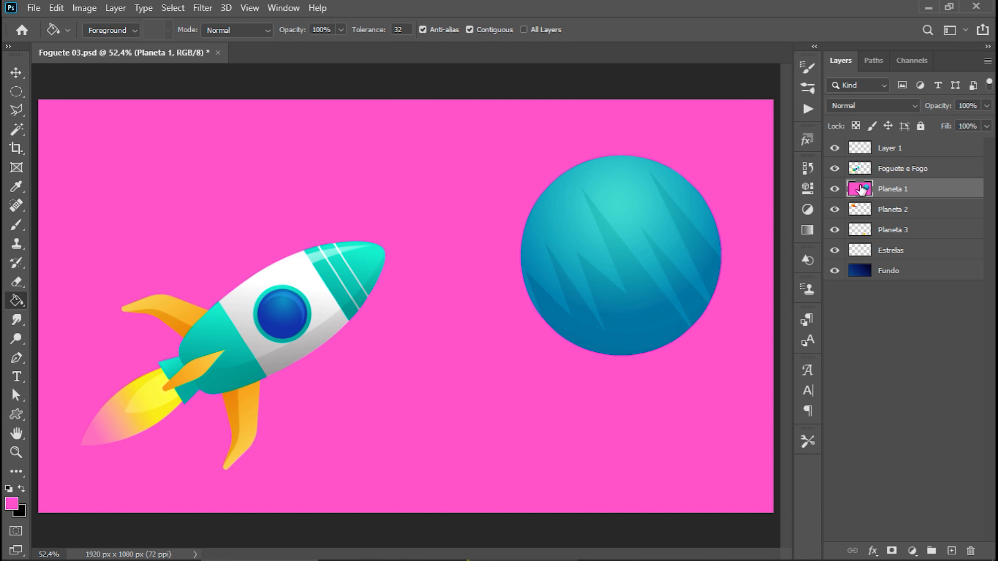
click(835, 191)
click(835, 190)
click(834, 191)
click(835, 190)
Undo the pink fill around the planet, and try a Paint Bucket fill on the blue planet's upper part, undoing it too.
key(ctrl+z)
key(ctrl+z)
key(ctrl+z)
key(ctrl+z)
key(ctrl+z)
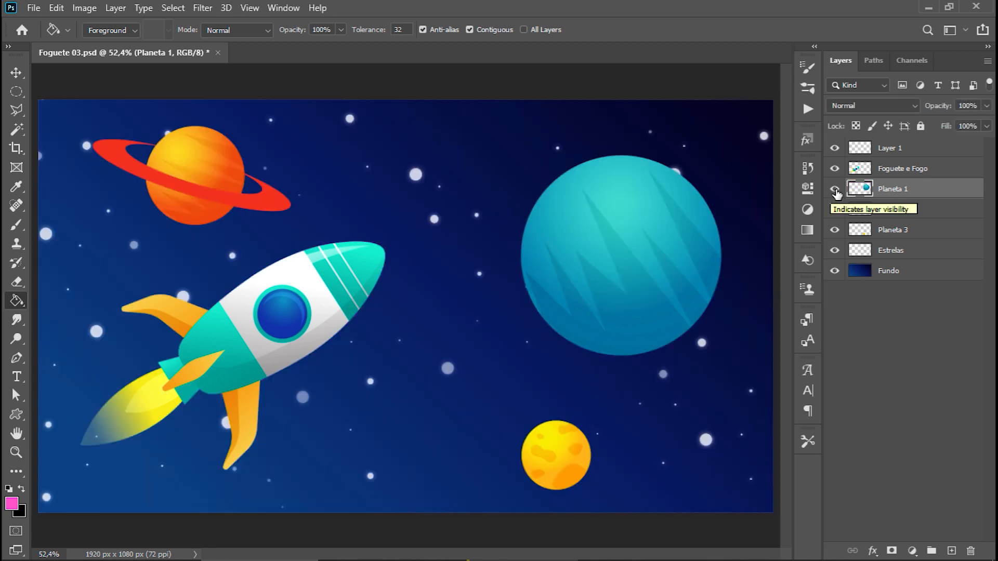
click(598, 171)
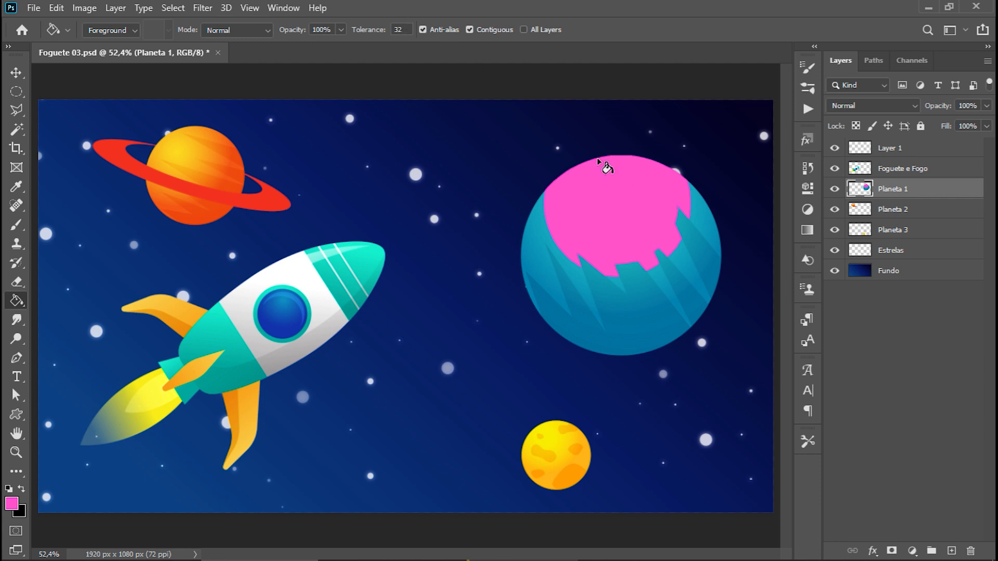
key(ctrl+z)
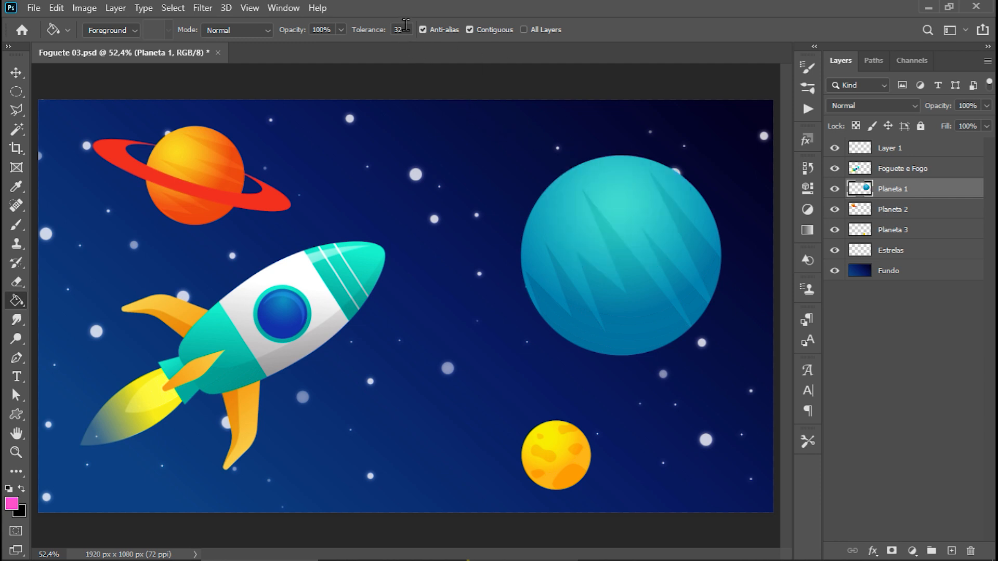
Set the Paint Bucket tolerance to 5 and try pink fills at two spots on the blue planet, undoing each.
click(399, 29)
text(5)
click(601, 166)
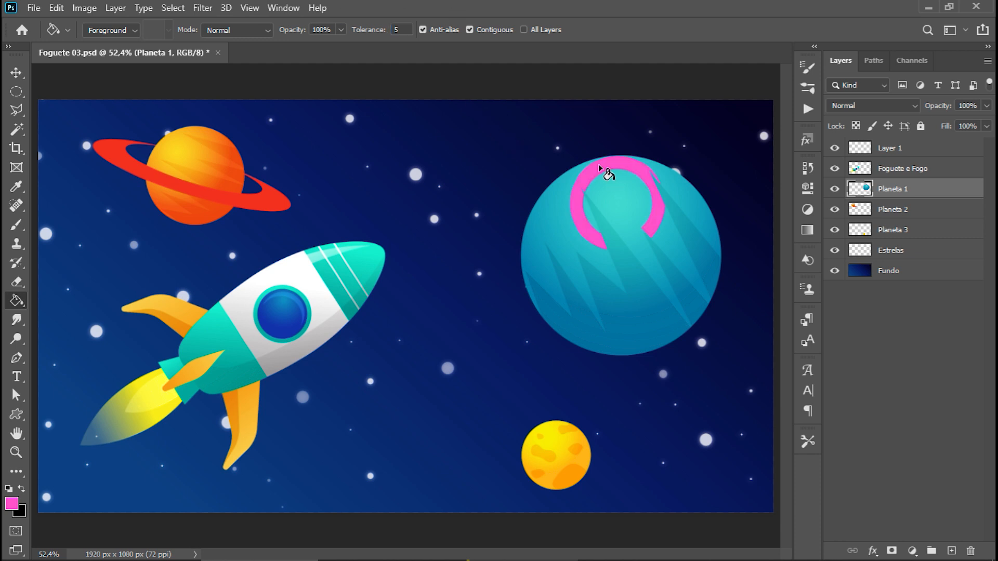
key(ctrl+z)
click(613, 200)
key(ctrl+z)
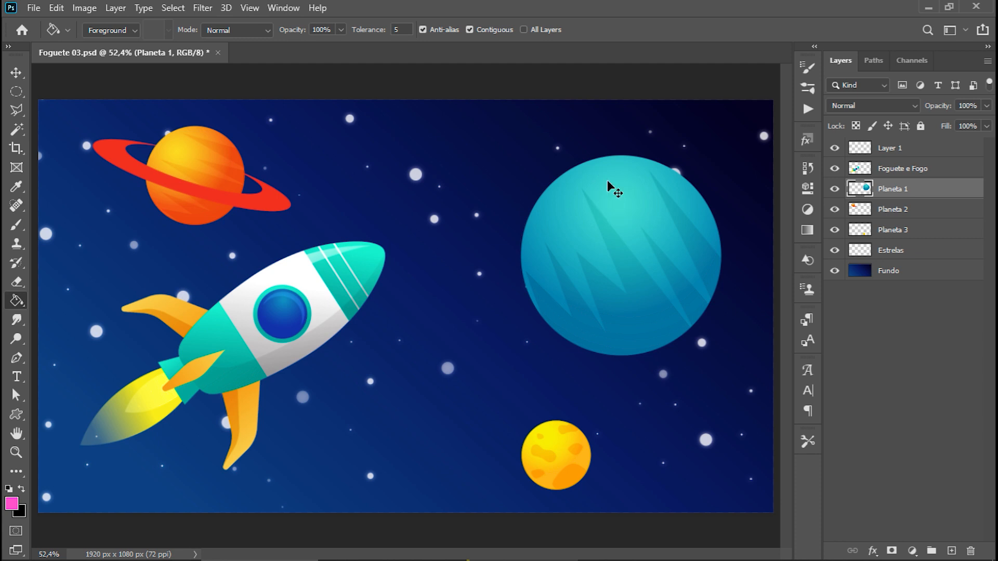
Set the Paint Bucket tolerance to 80, try a pink fill on the blue planet and undo it.
click(408, 29)
text(80)
key(Return)
click(615, 183)
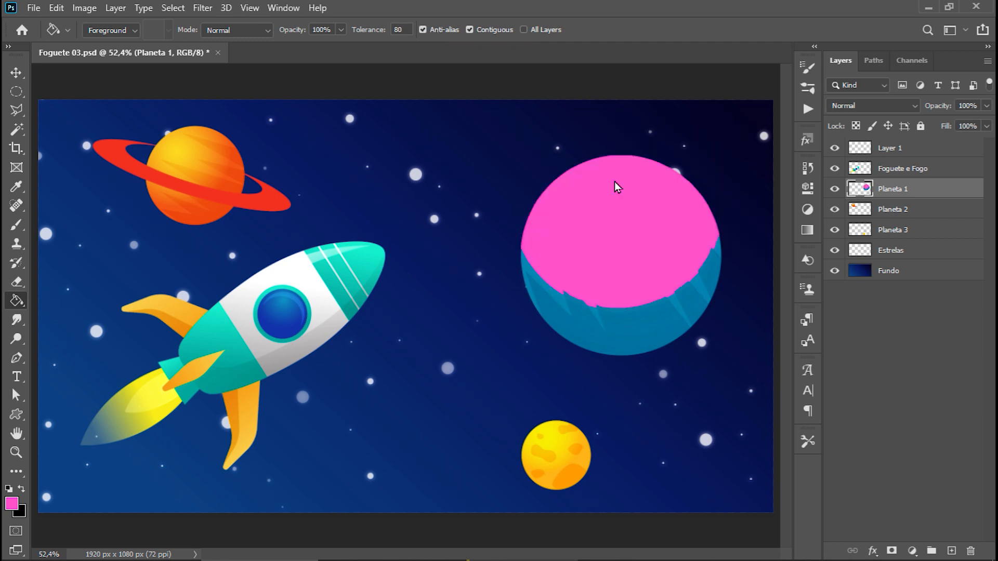
key(ctrl+z)
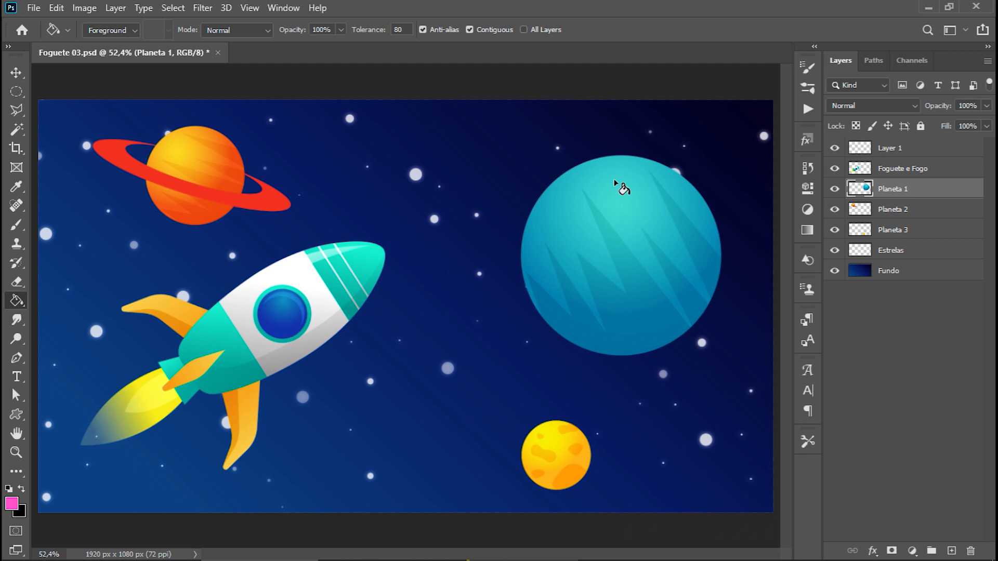
Select the empty Layer 1, fill it entirely with pink and undo the fill.
click(929, 149)
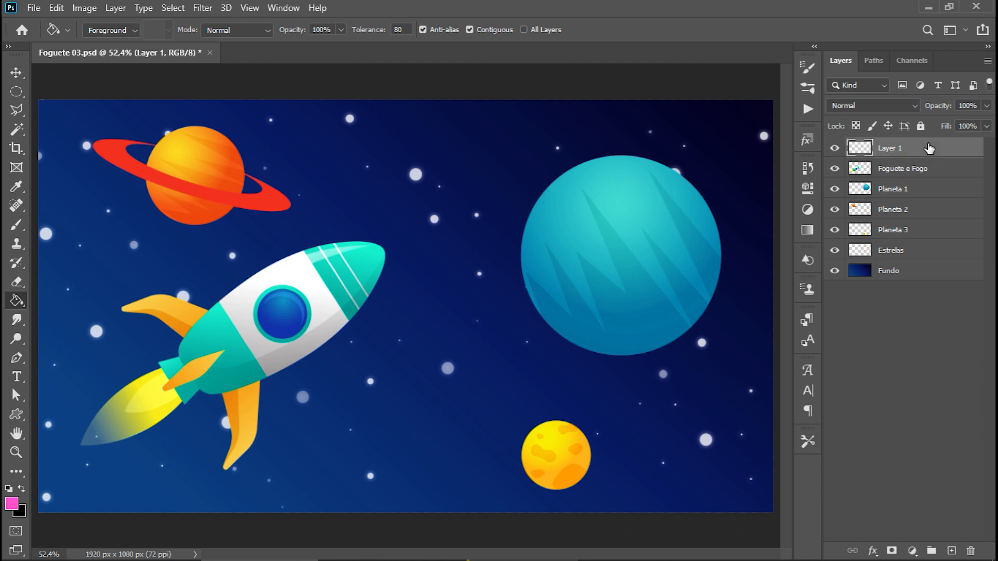
click(420, 132)
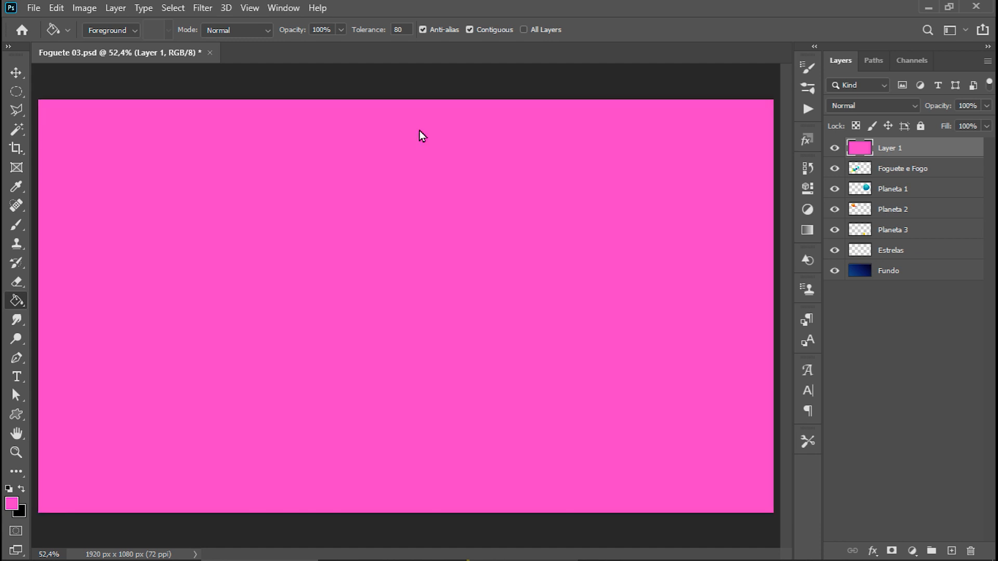
key(ctrl+z)
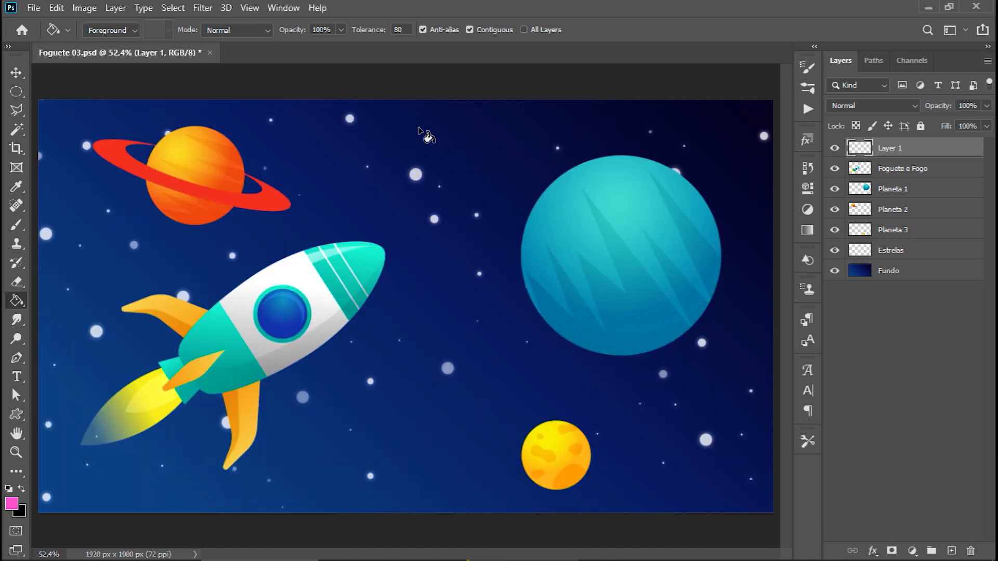
Draw a large closed polygonal lasso selection across the middle of the canvas, covering the rocket's nose and part of the blue planet.
key(l)
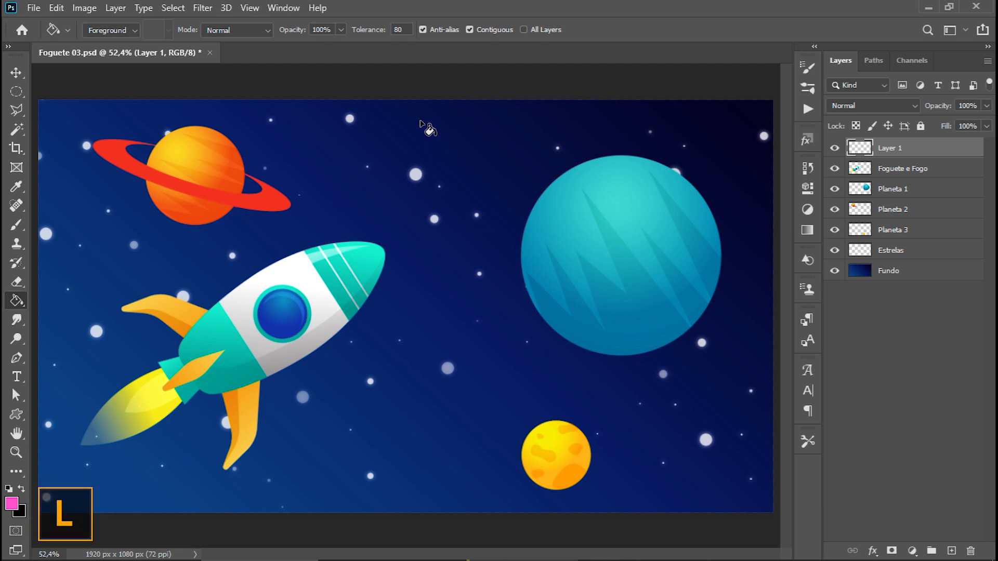
click(419, 121)
click(278, 171)
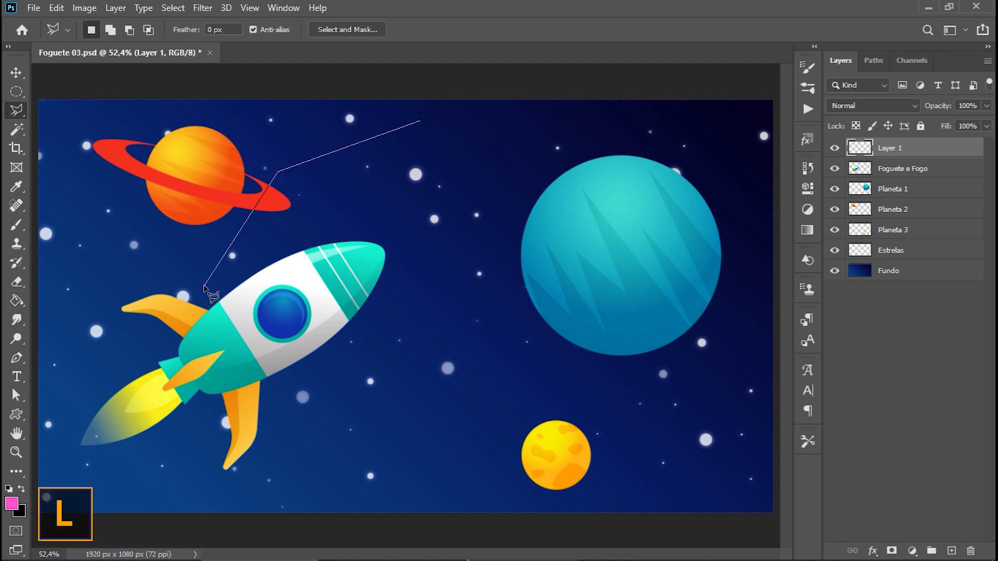
click(207, 292)
click(292, 434)
click(603, 413)
click(657, 240)
double_click(420, 211)
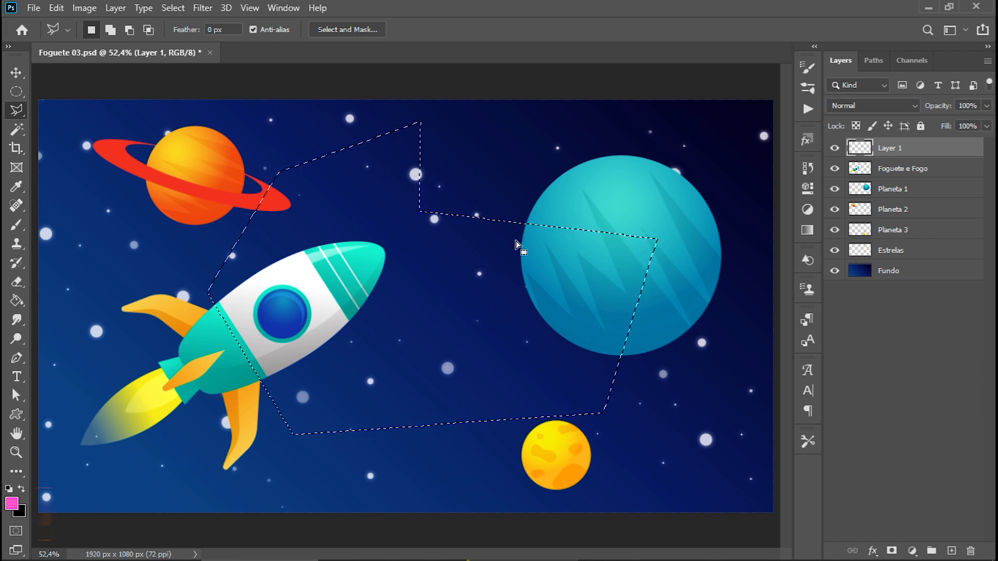
Fill the polygonal selection on Layer 1 with pink using the Paint Bucket, undoing and repeating the fill once.
key(g)
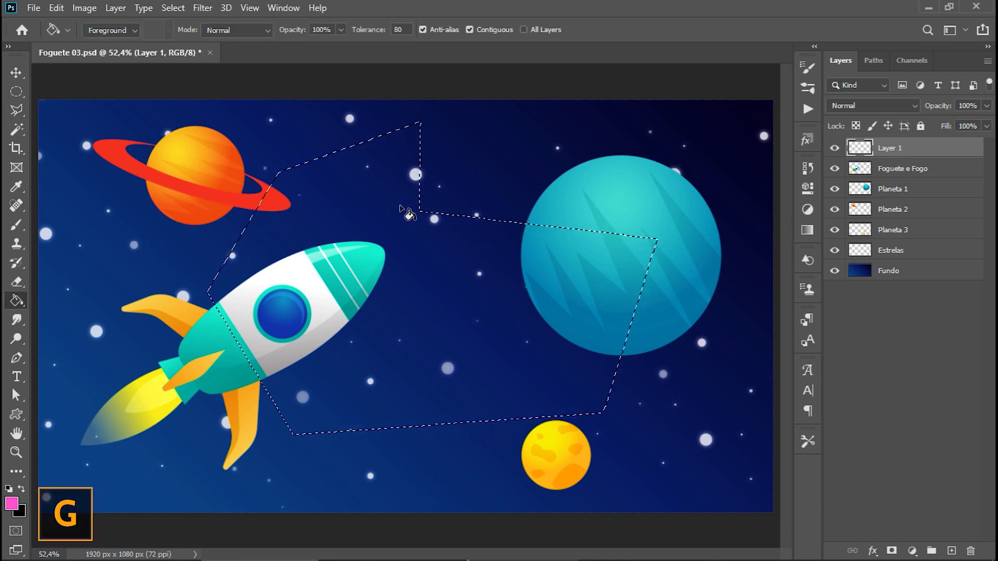
click(353, 198)
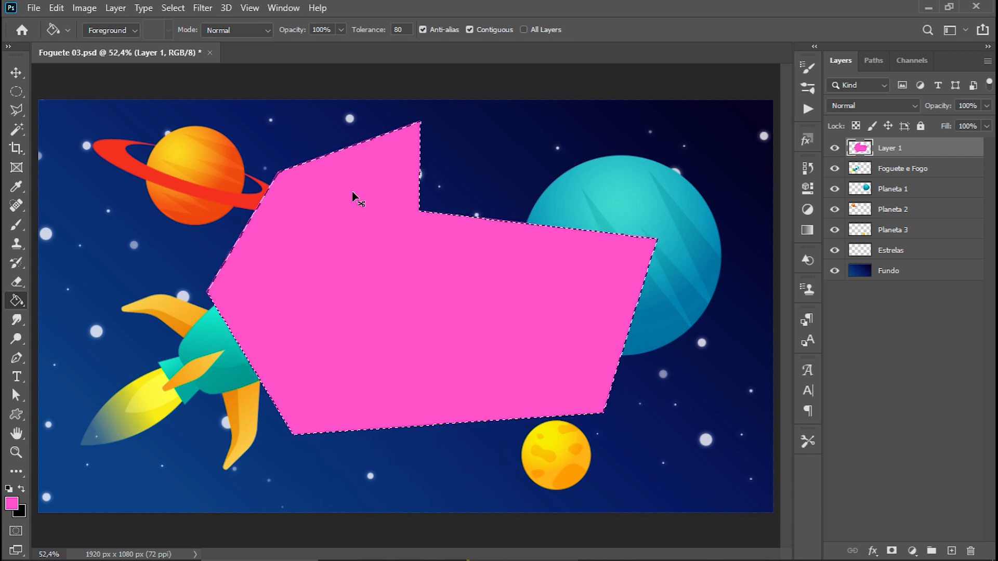
key(ctrl+z)
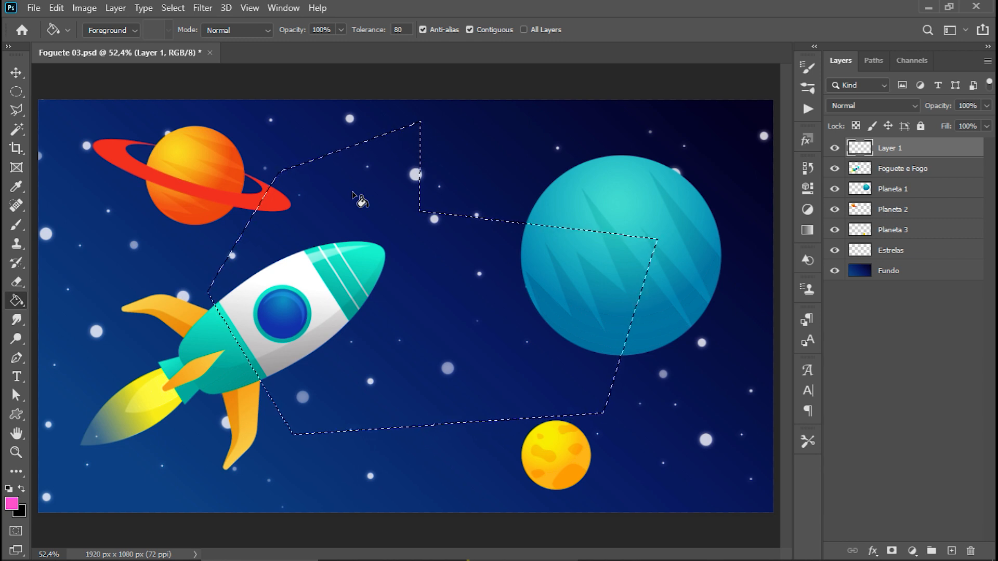
click(352, 192)
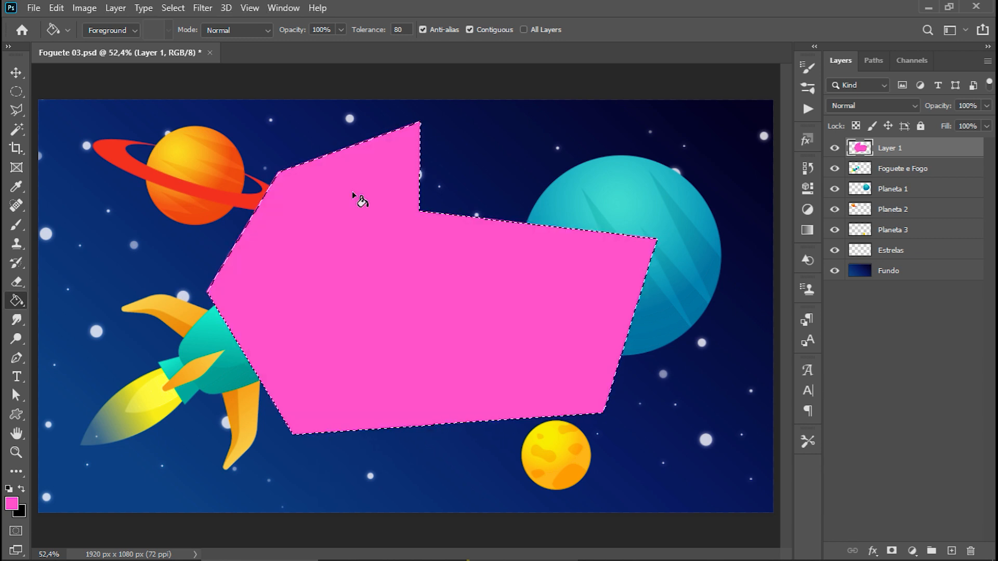
Set the background color to green 00cf00.
click(21, 512)
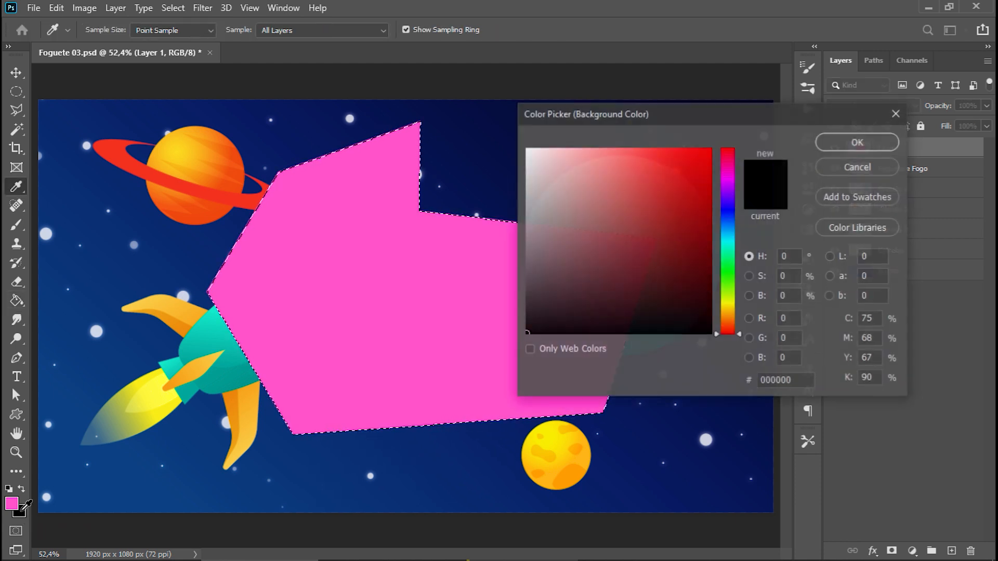
click(727, 219)
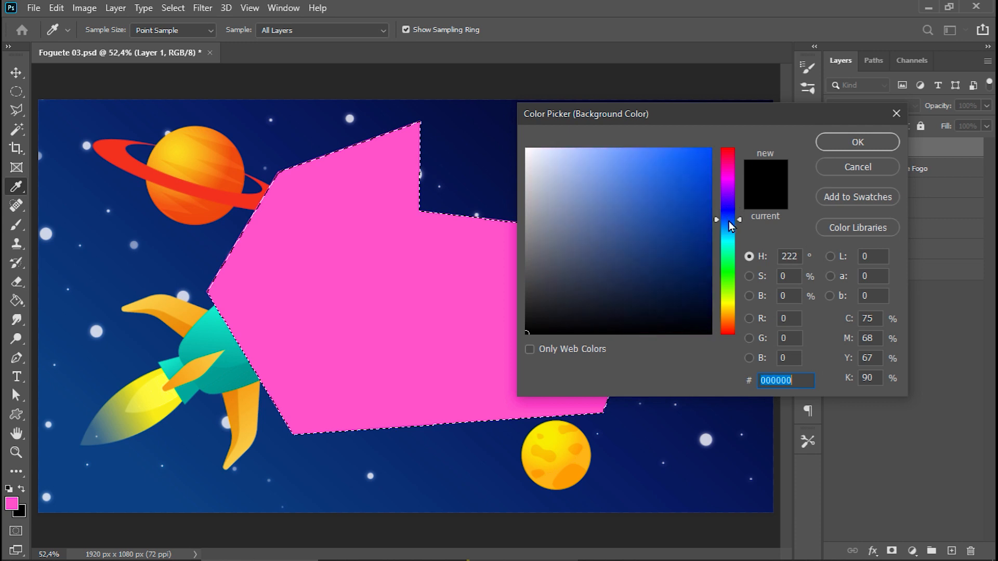
drag(729, 222, 730, 272)
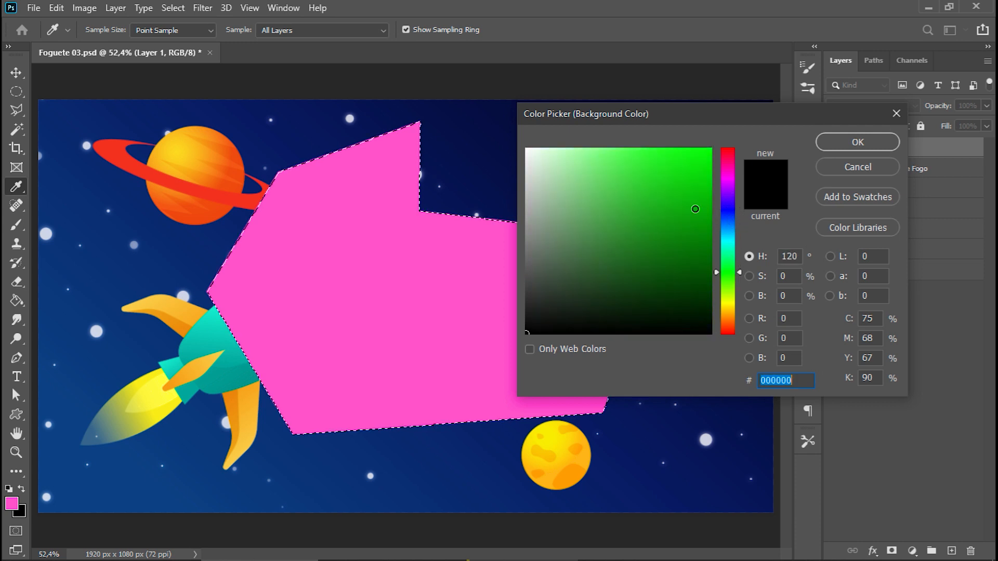
click(711, 160)
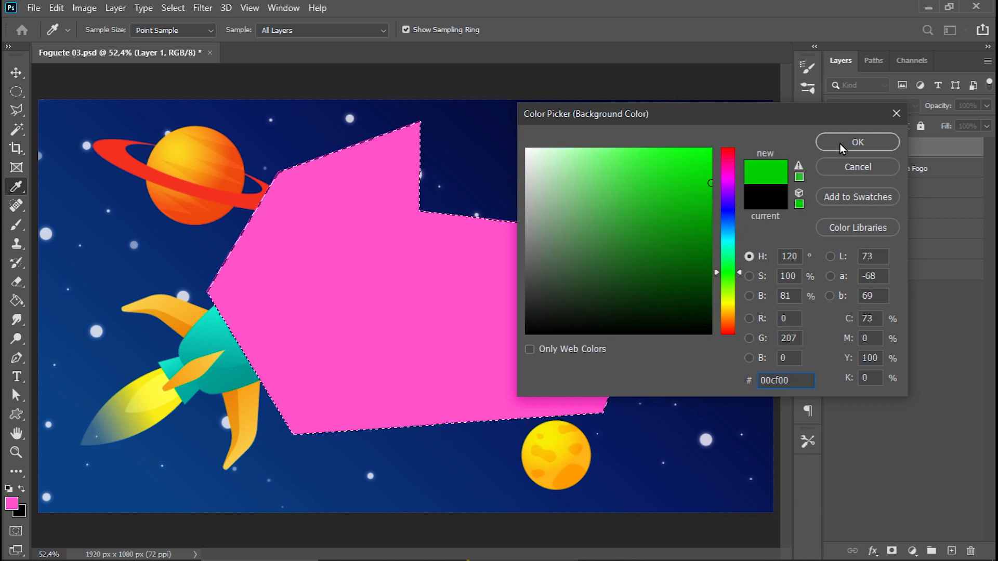
click(840, 144)
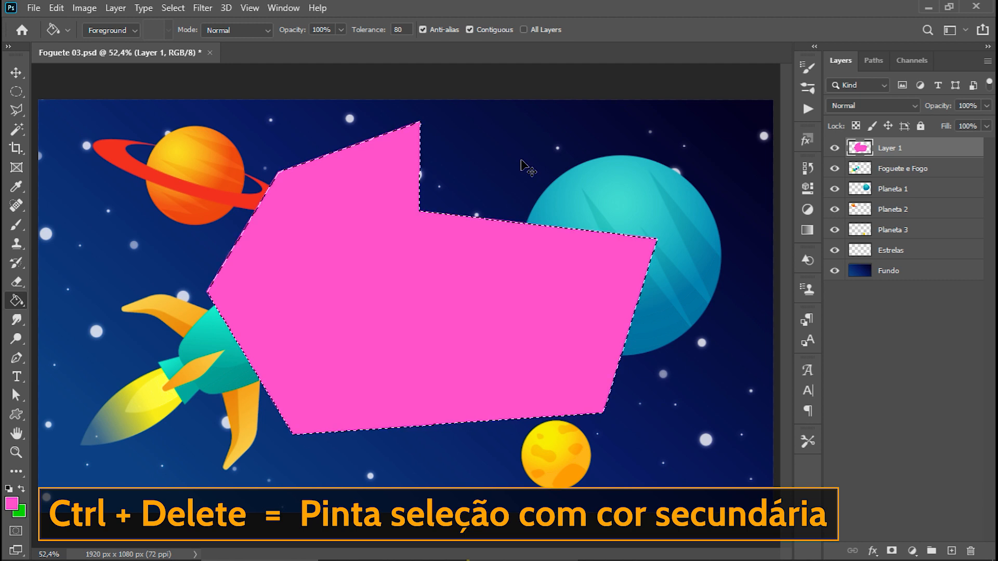
Fill the selection with the green background color and again with the pink foreground color, and clear the fill and deselect.
key(ctrl+Delete)
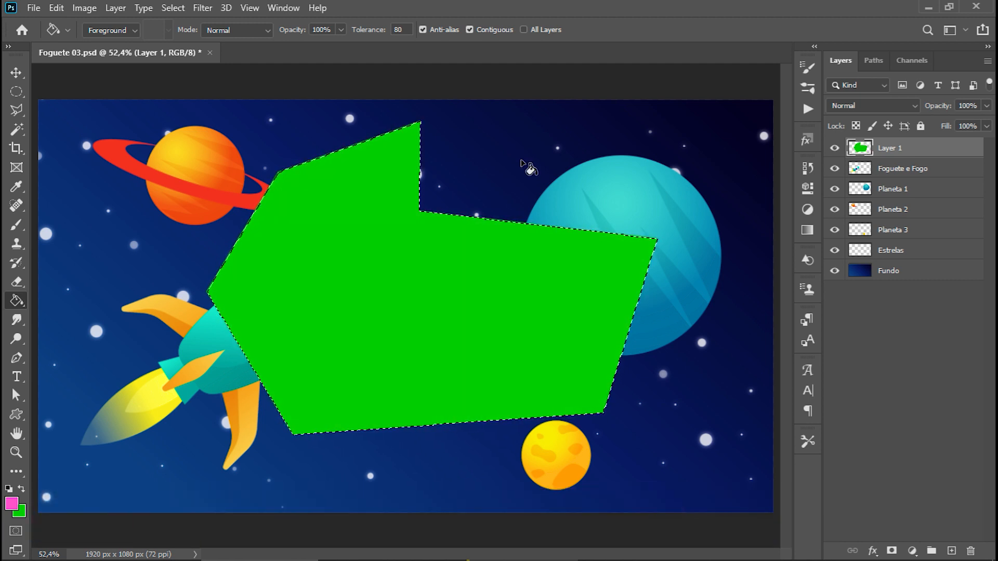
key(alt+Delete)
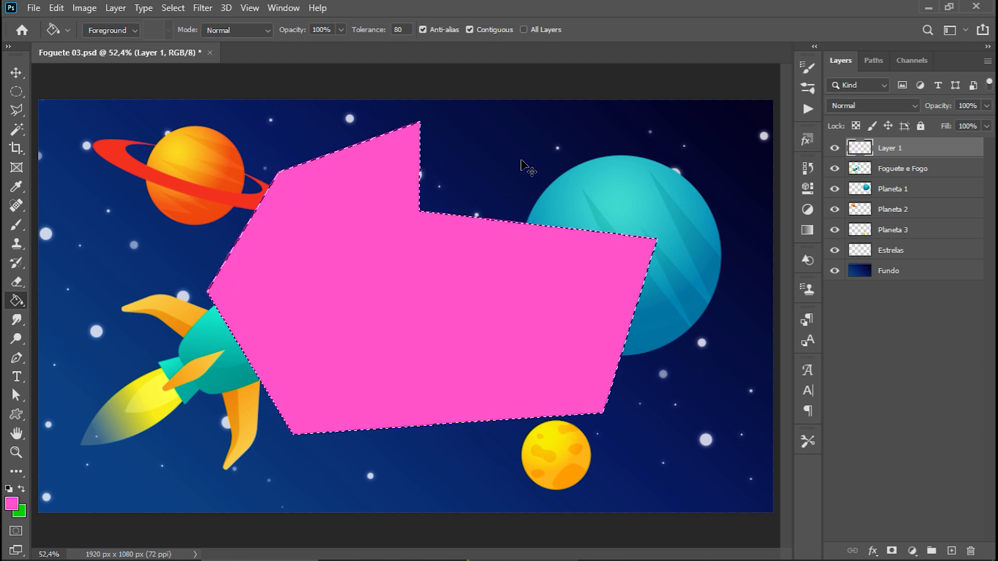
key(Delete)
key(ctrl+d)
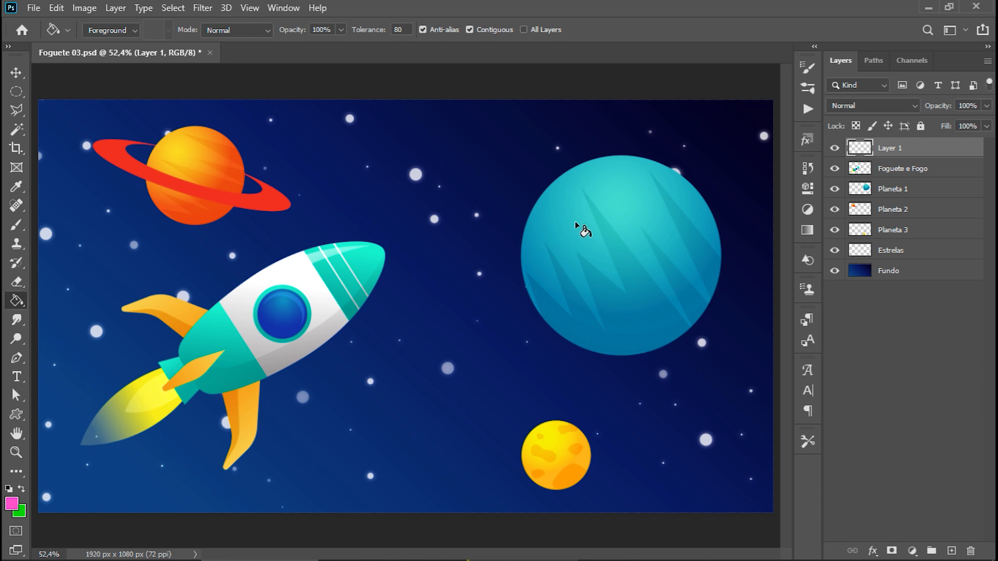
Fill the whole of Layer 1 with the pink foreground color, refill it with the green background color, and undo the fills.
key(alt+Delete)
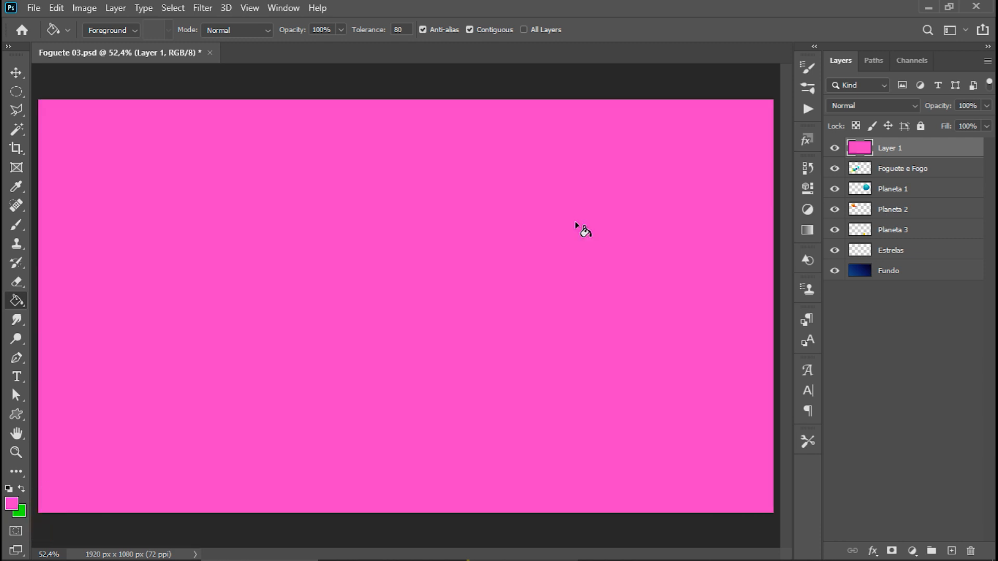
key(ctrl+Delete)
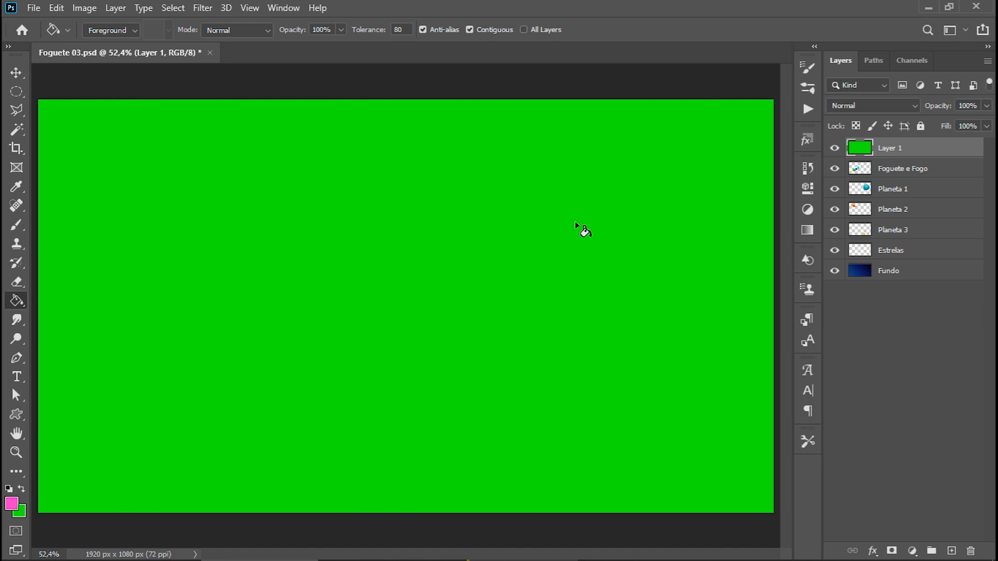
key(ctrl+z)
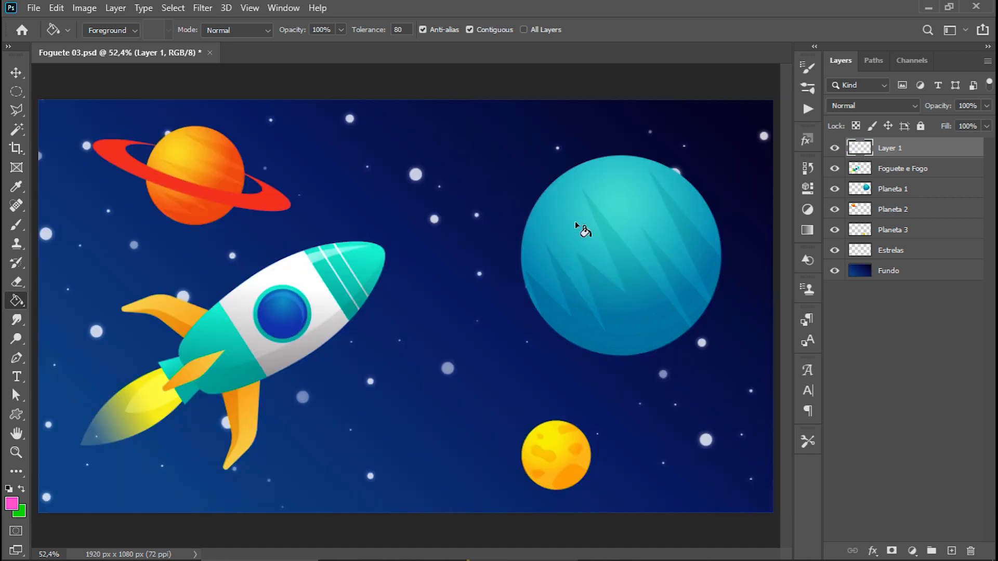
right_click(15, 303)
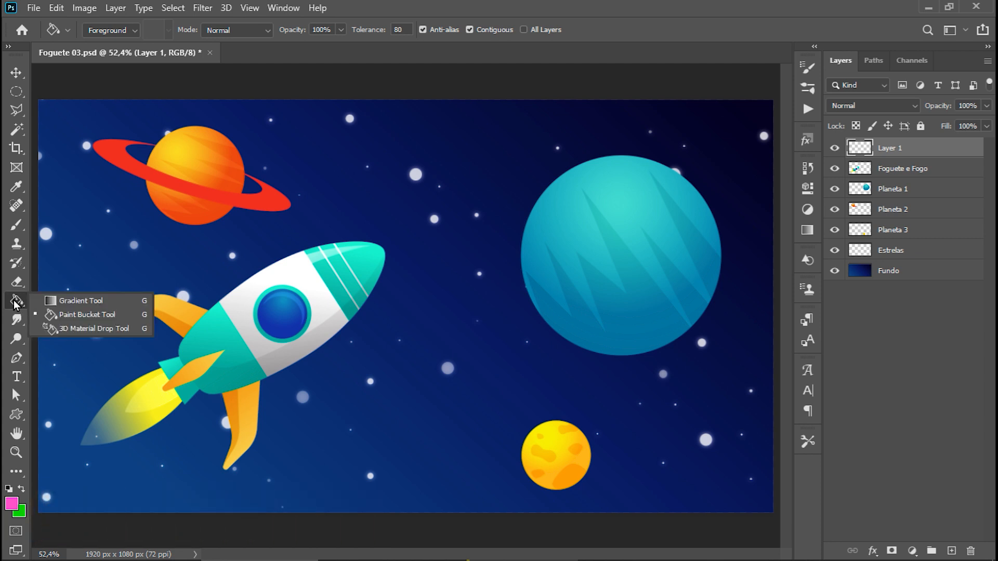
click(80, 314)
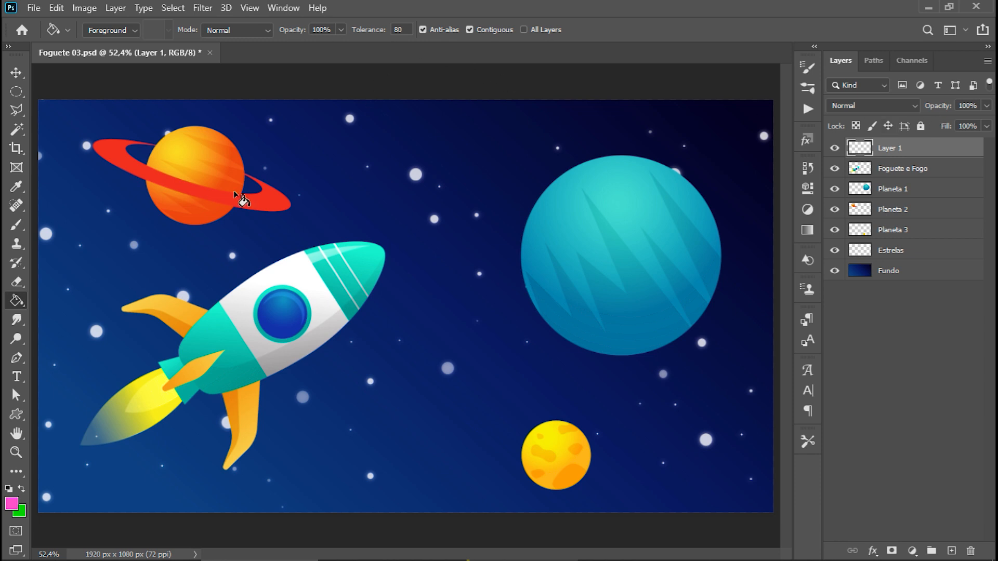
Add the horizontal pink text "UNIVERSO" above the rocket and move it toward the large teal planet.
click(17, 377)
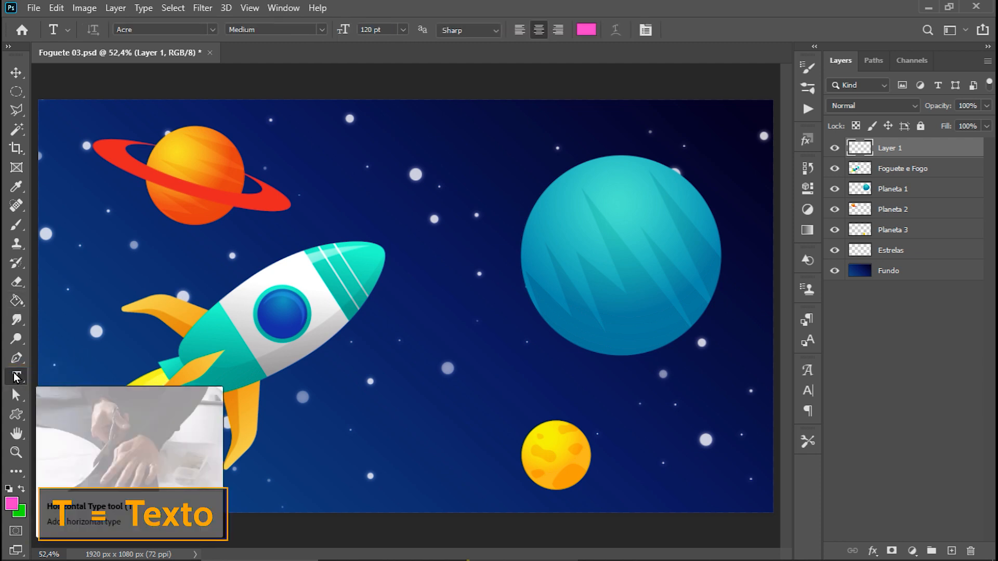
click(400, 152)
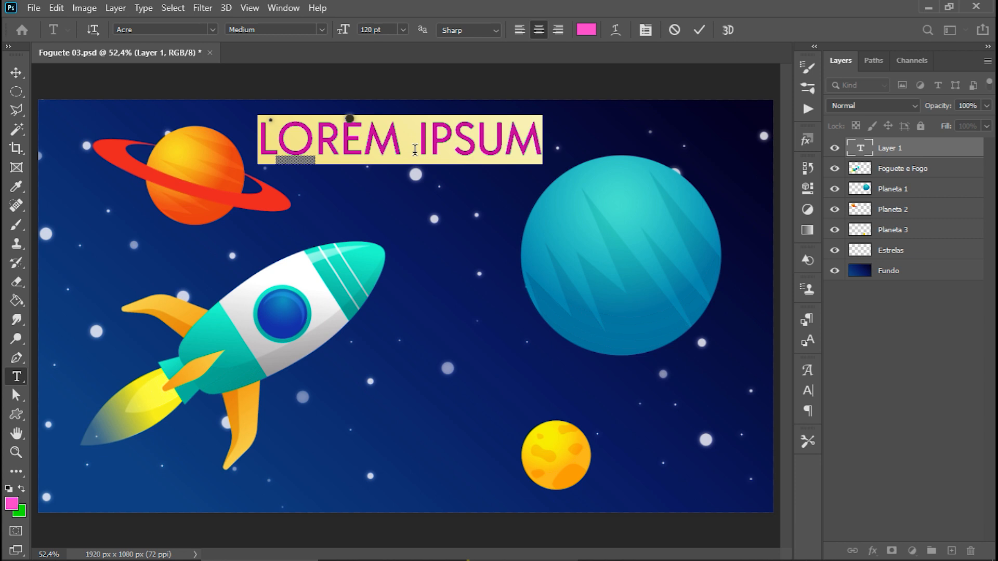
text(UNIVERSO)
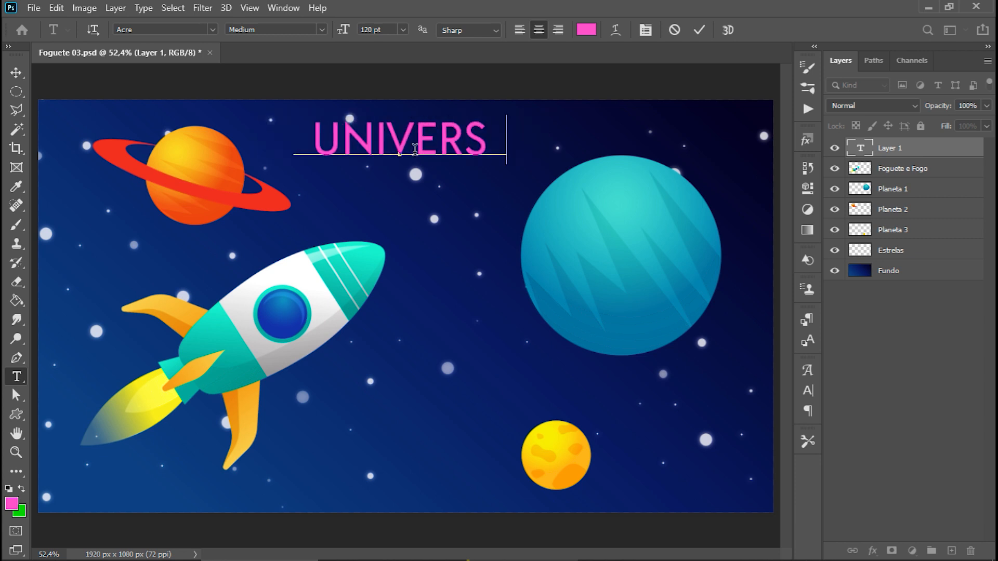
click(22, 77)
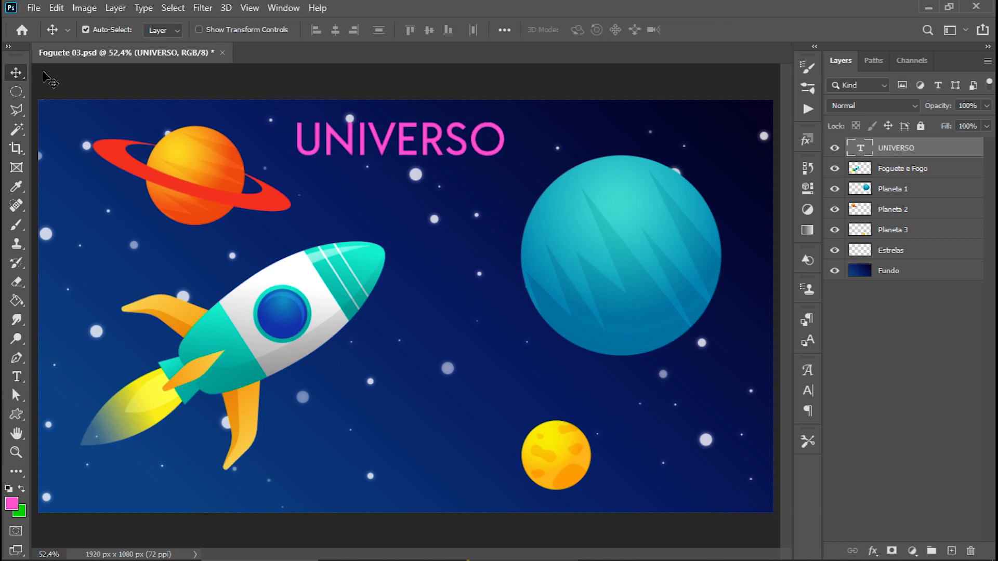
drag(489, 151, 559, 152)
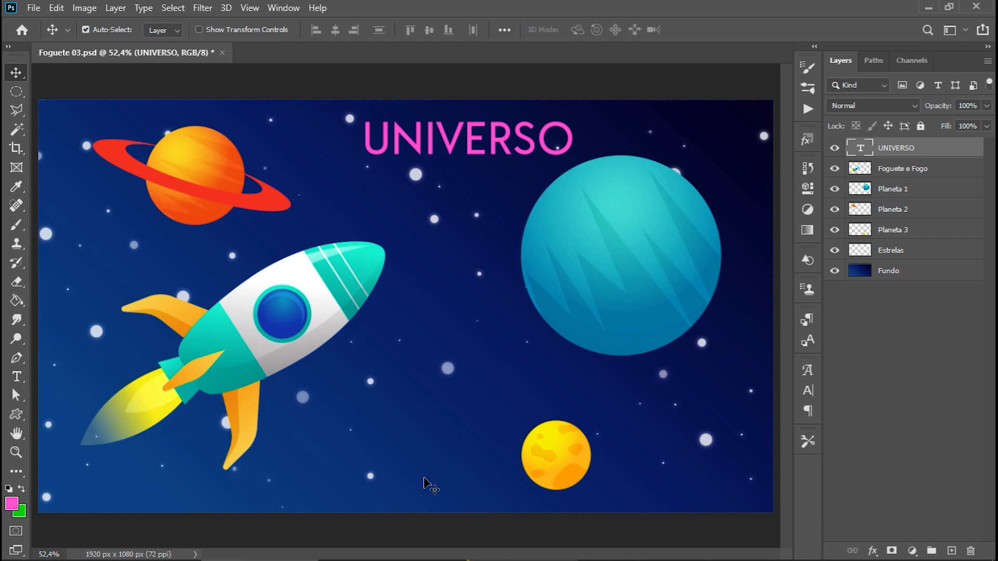
Set the UNIVERSO text to Bebas Neue at 300 pt and move it down to fit within the canvas.
key(t)
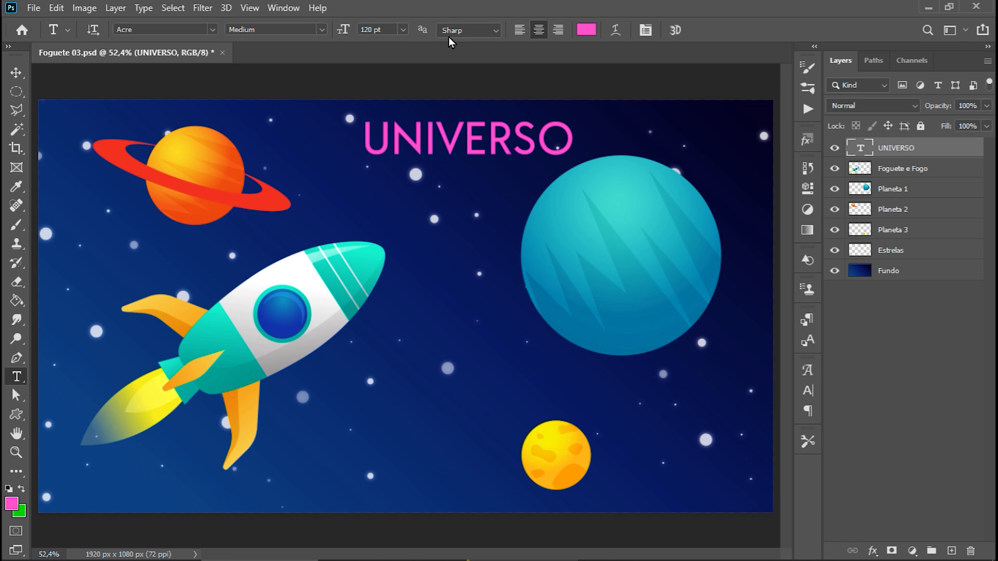
click(212, 29)
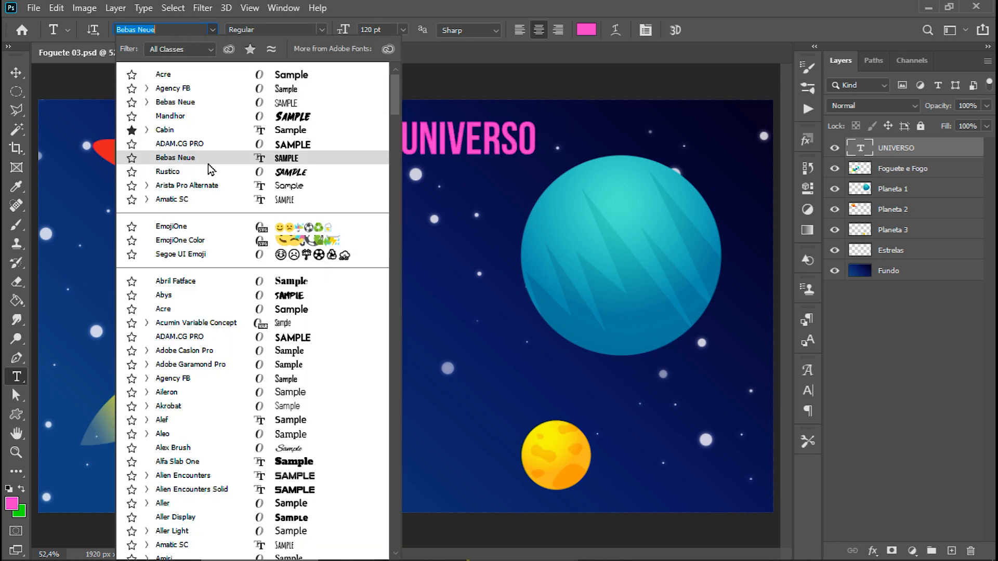
click(209, 166)
click(371, 30)
text(3)
key(Return)
ctrl+drag(391, 136, 380, 175)
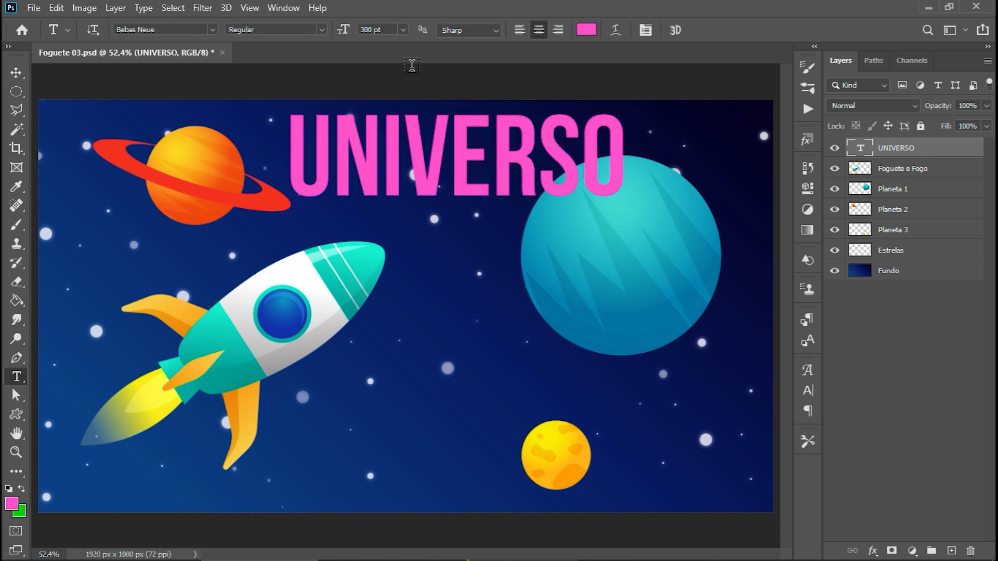
Try left and right alignment on the UNIVERSO text and return it to centered.
click(519, 30)
click(559, 30)
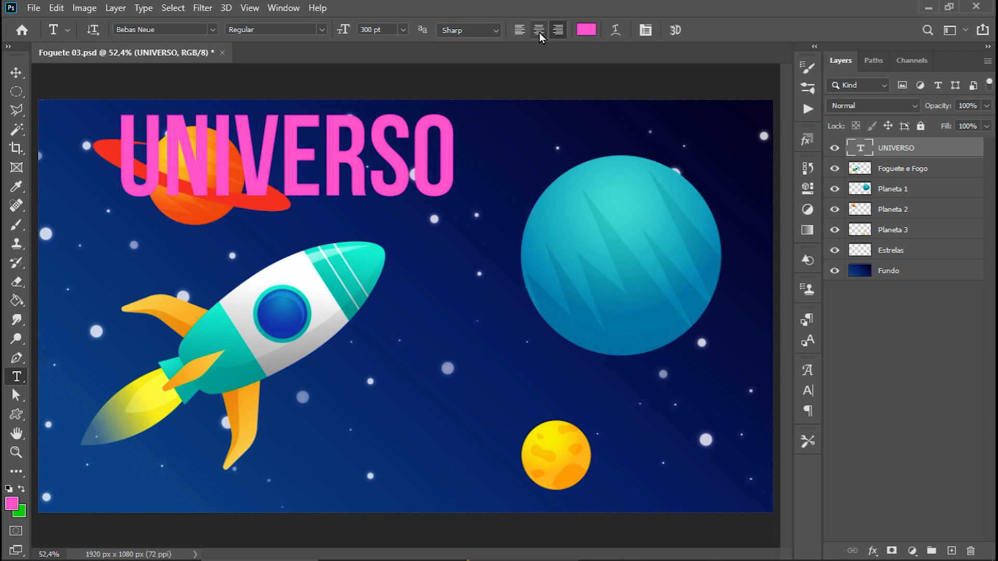
click(539, 32)
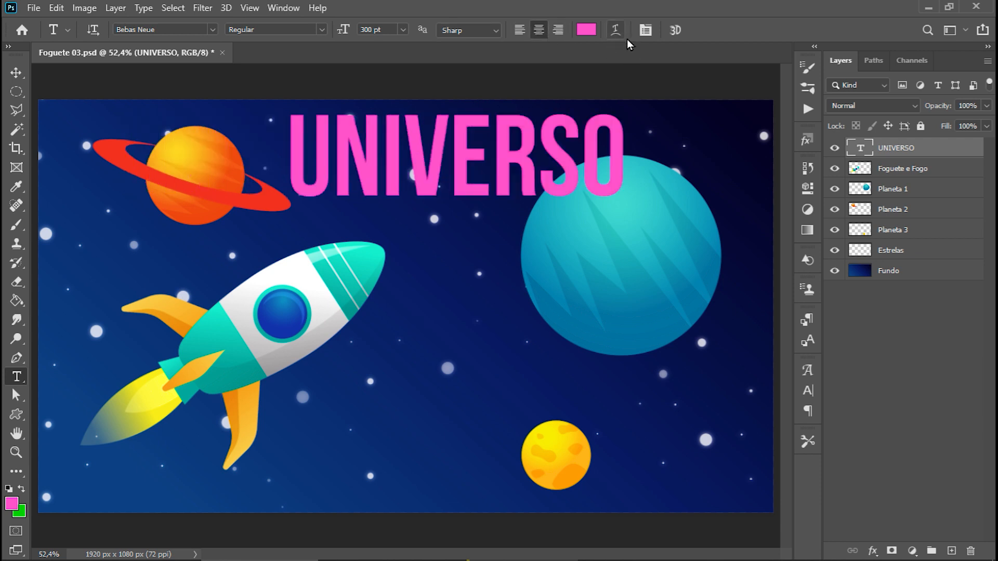
Change the UNIVERSO text color to a bright, fully saturated light blue with a hue of 193°.
click(587, 30)
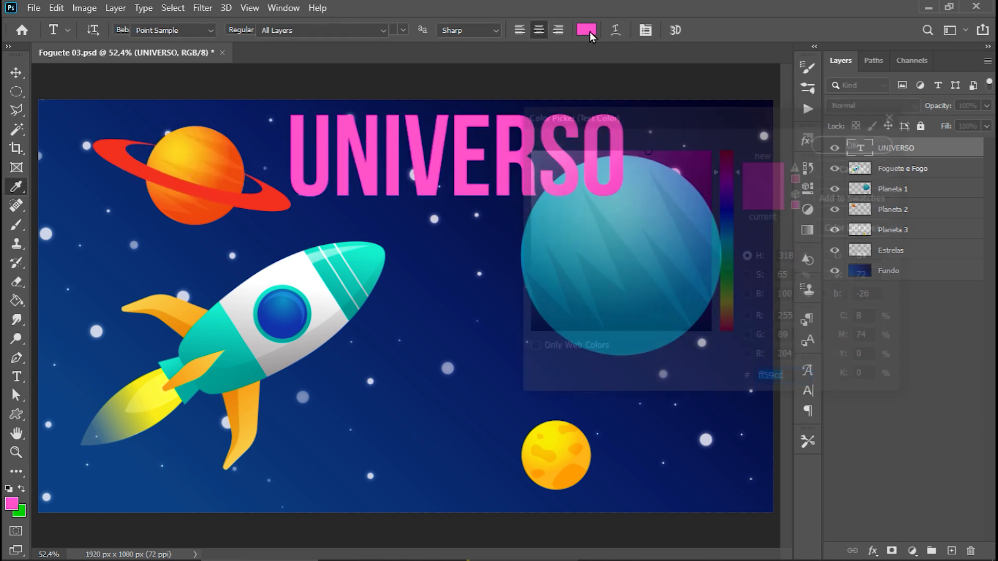
click(710, 262)
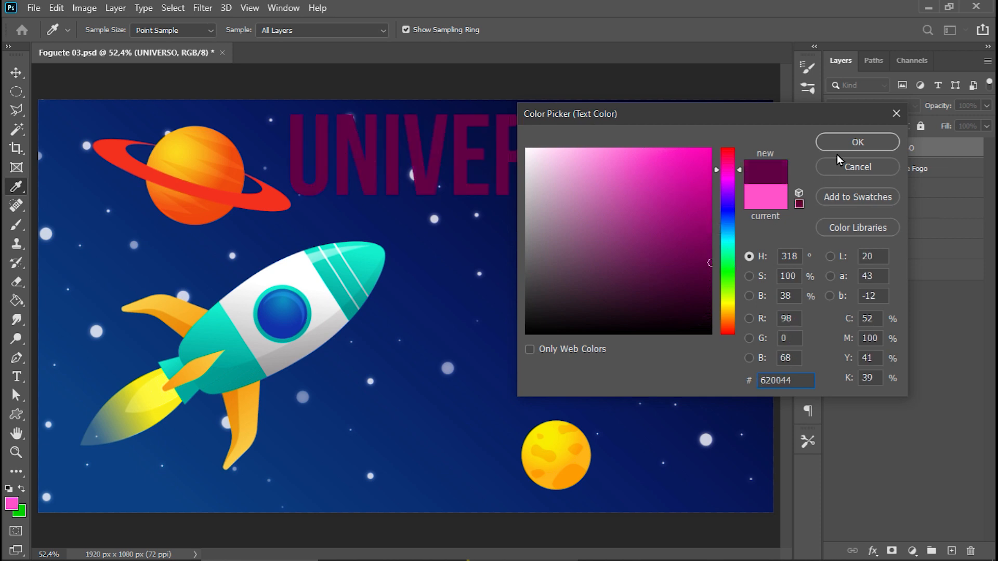
drag(726, 271, 727, 234)
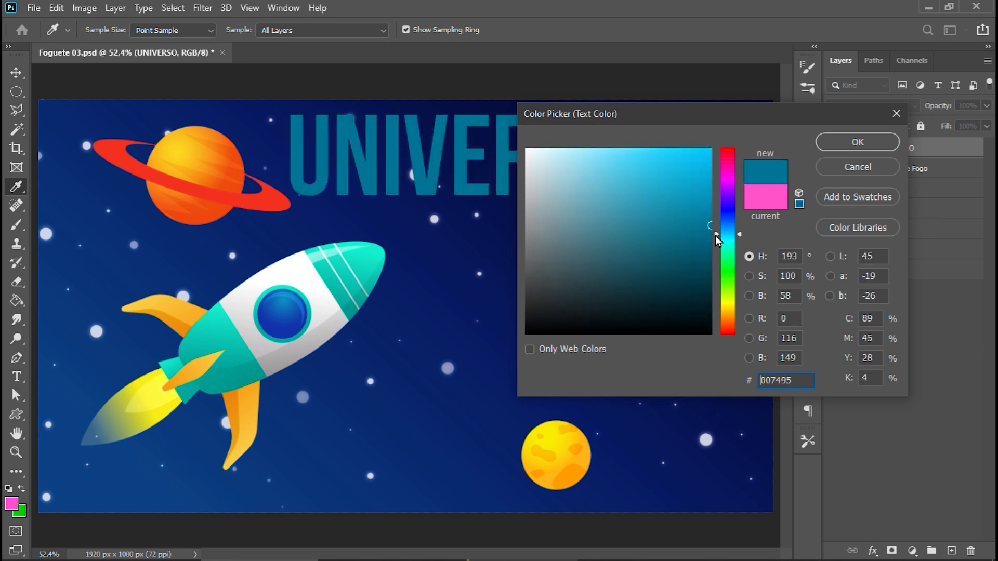
click(710, 149)
click(849, 146)
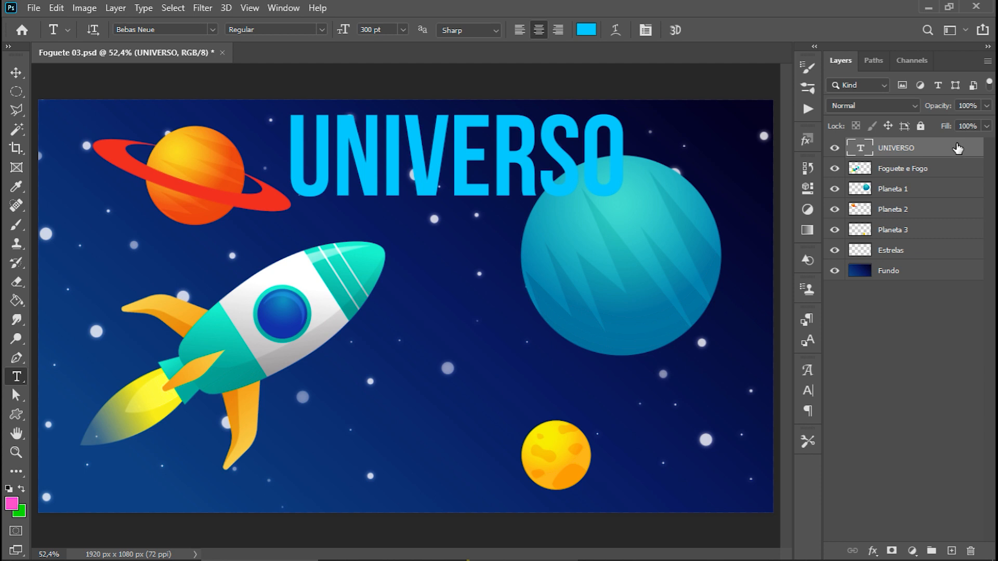
Add a second "UNIVERSO" text with the Vertical Type tool over the rocket's flame side of the canvas.
right_click(16, 376)
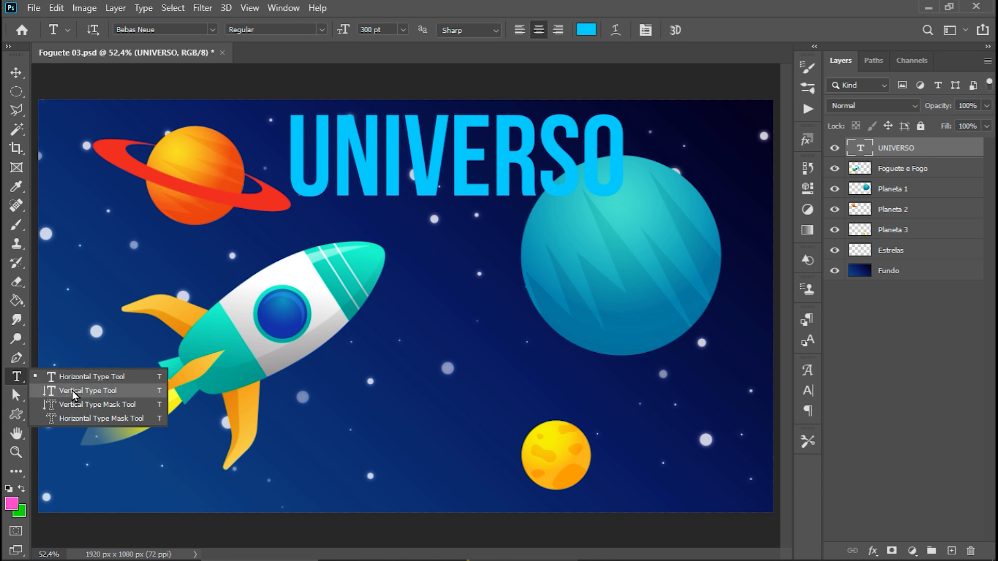
click(73, 391)
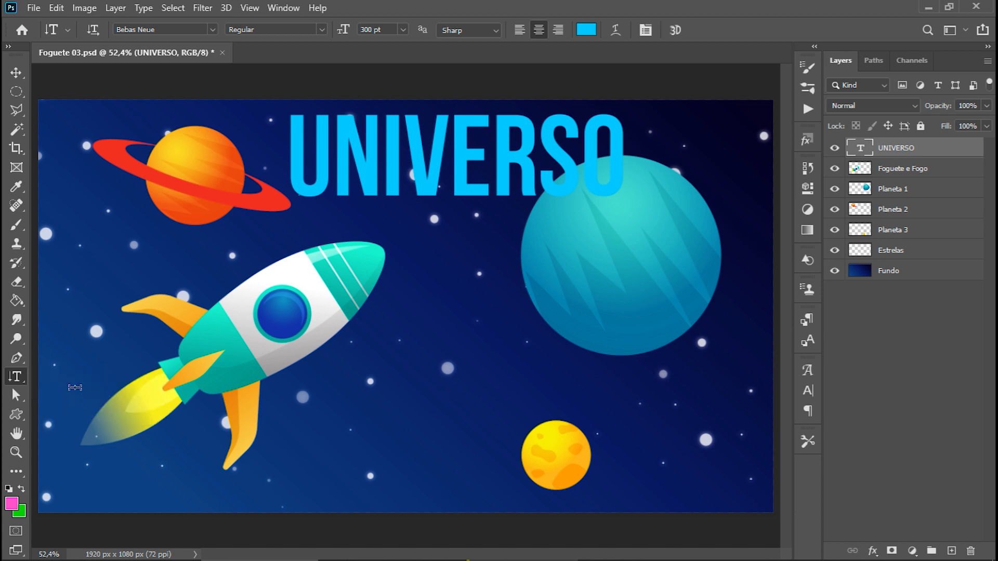
click(112, 340)
text(UNIVERSO)
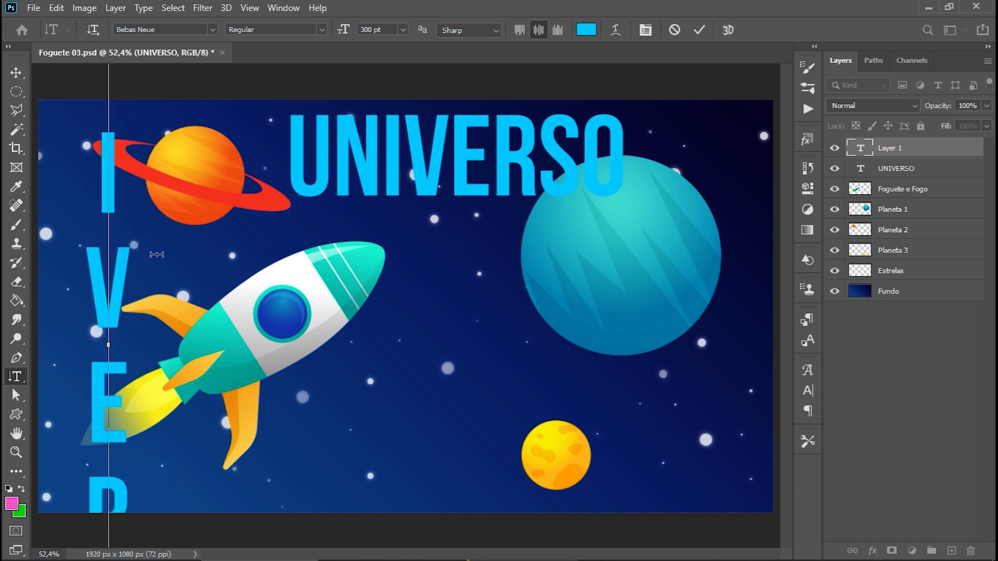
click(16, 74)
Set the vertical UNIVERSO text to 70 pt and move it between the rocket and the large teal planet.
key(t)
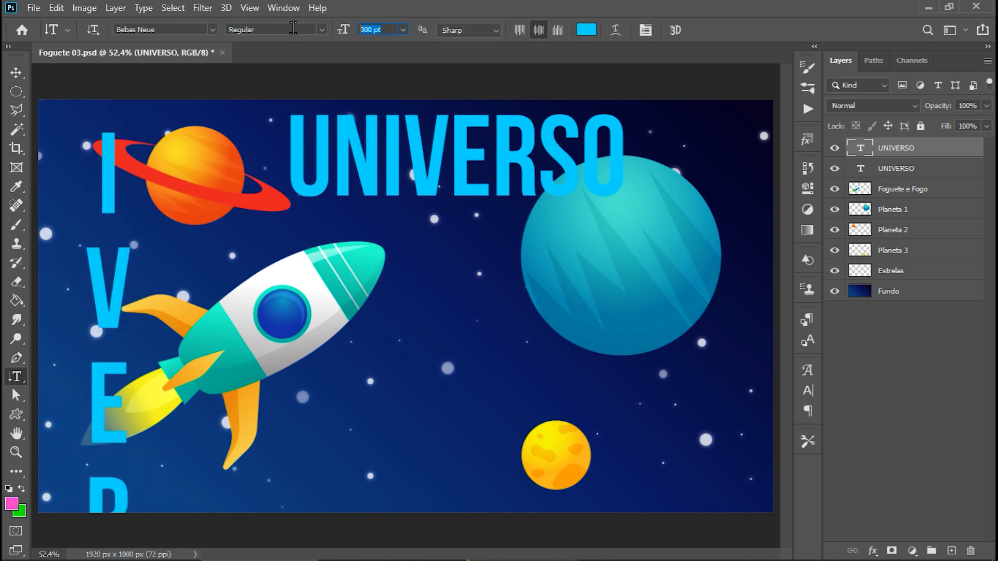
text(72)
key(Return)
click(16, 73)
drag(118, 287, 433, 271)
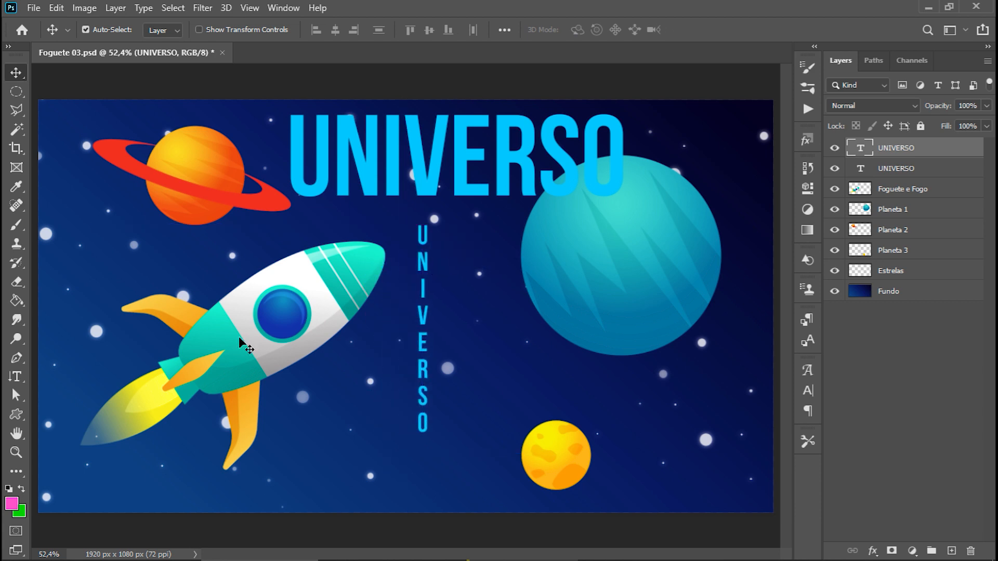
Create a vertical "UNIVERSO" text-shaped selection beside the rocket with the Vertical Type Mask tool.
click(16, 376)
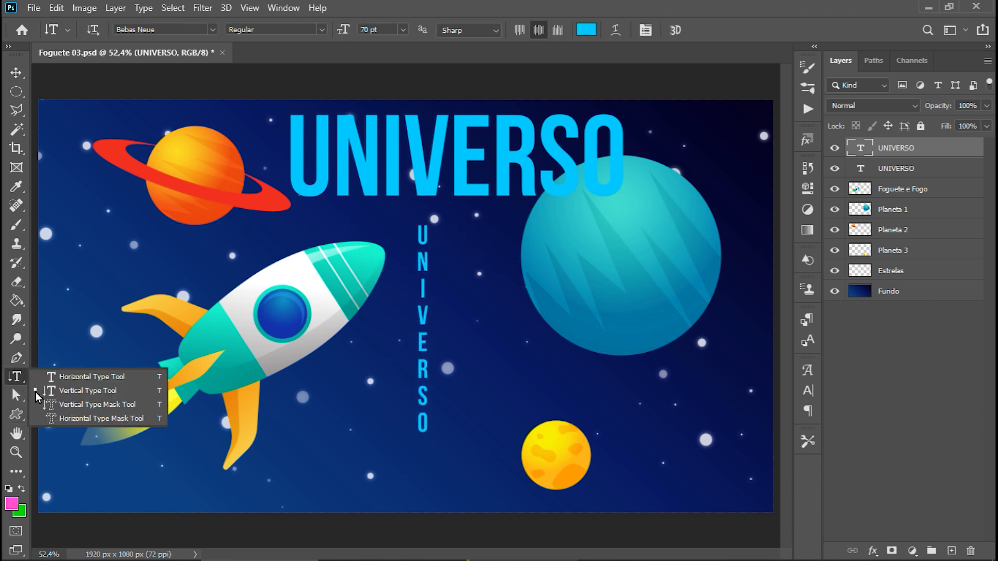
click(80, 404)
click(100, 279)
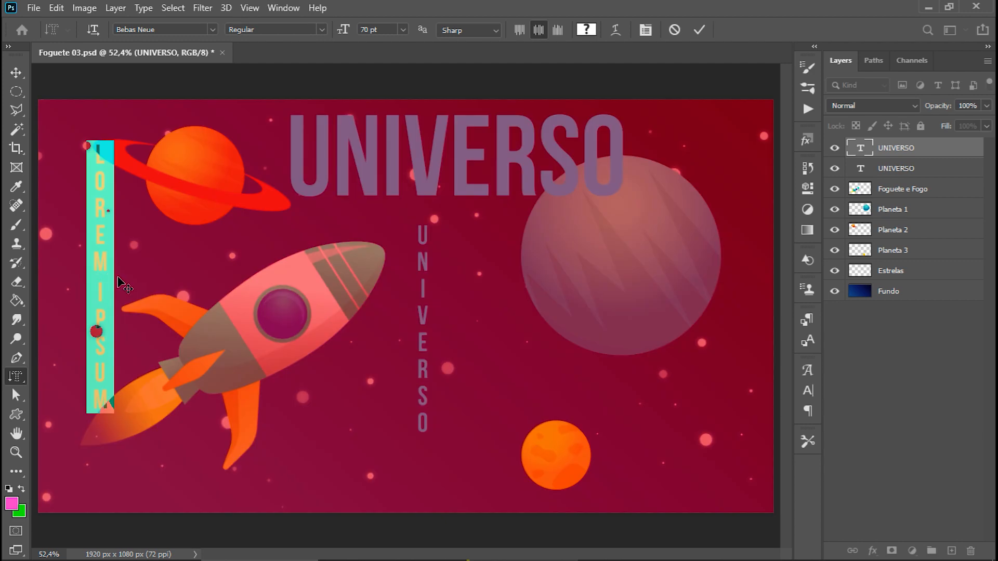
text(UNIVERSO)
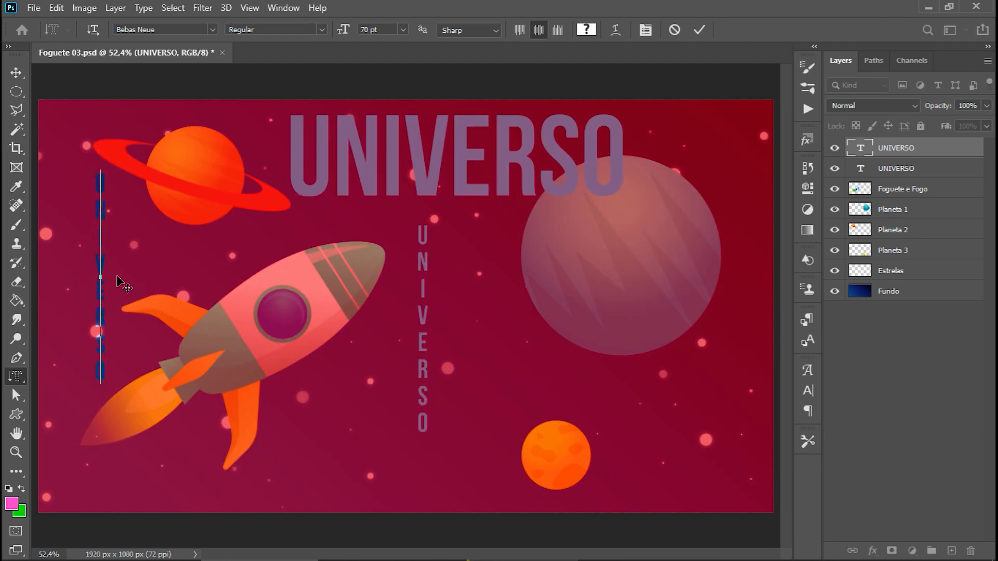
click(16, 73)
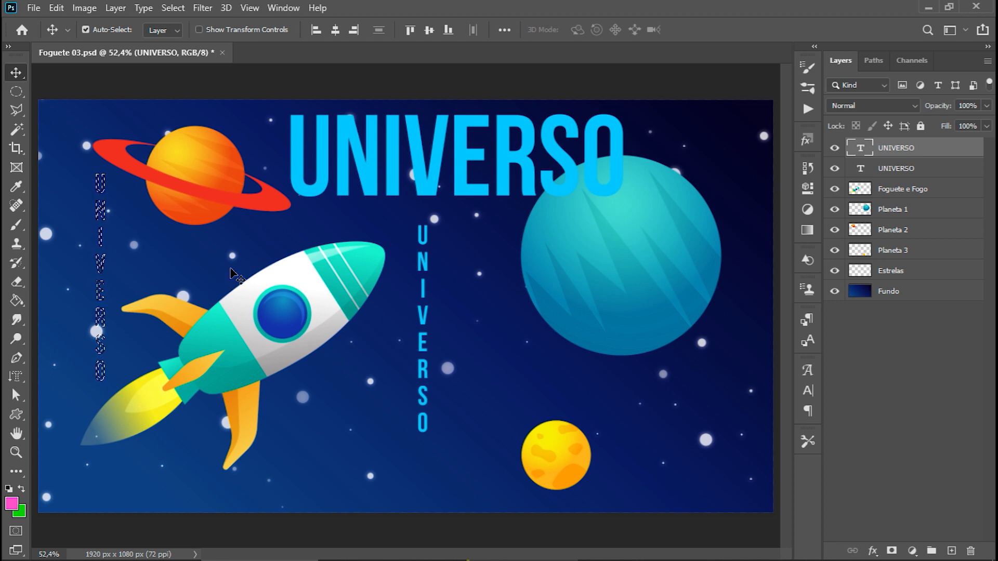
Clear the text-shaped selection and delete both UNIVERSO text layers.
key(ctrl+d)
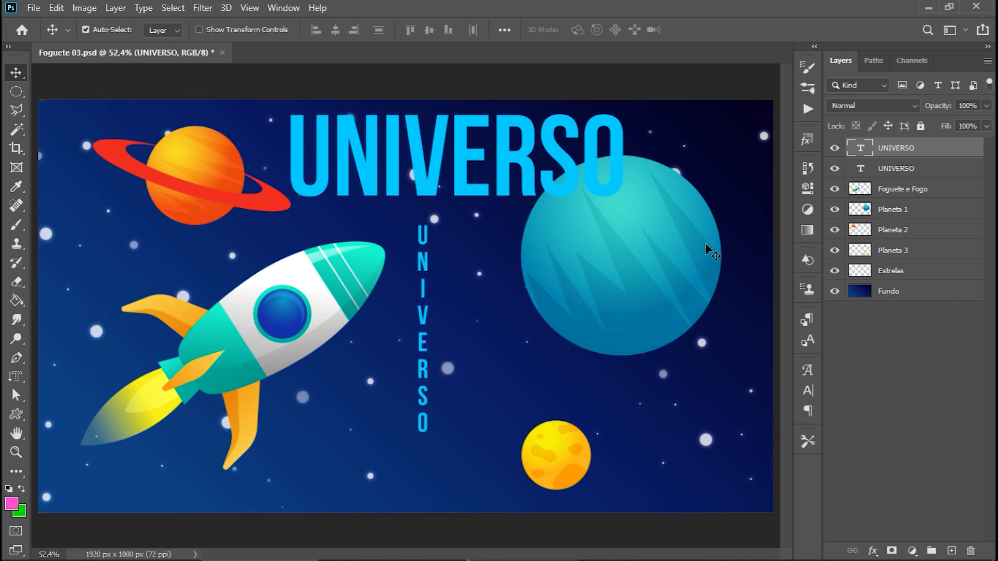
key(Delete)
key(Delete)
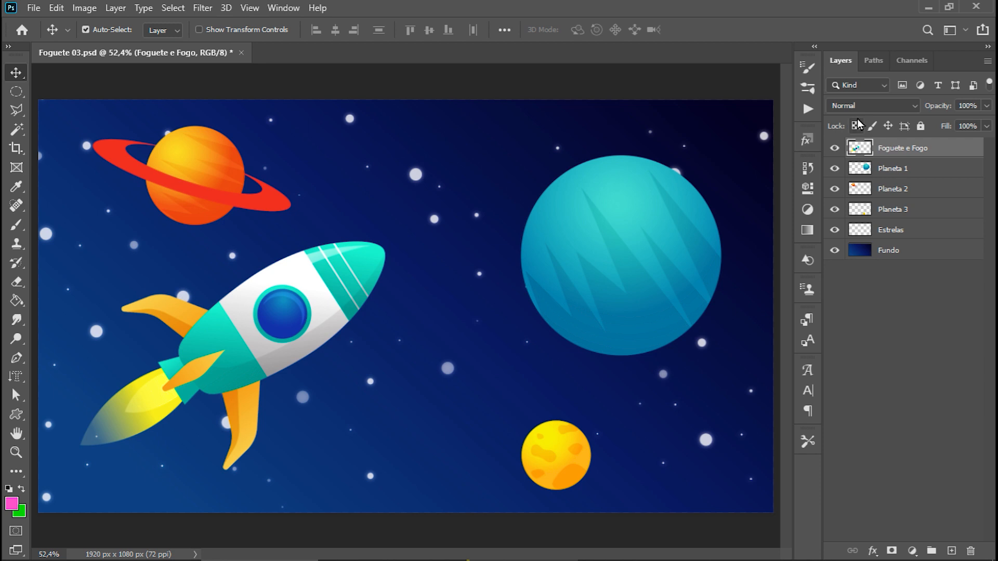
Draw a magenta rectangle shape about 463 by 528 px over the rocket's nose with the Rectangle tool.
key(shift+u)
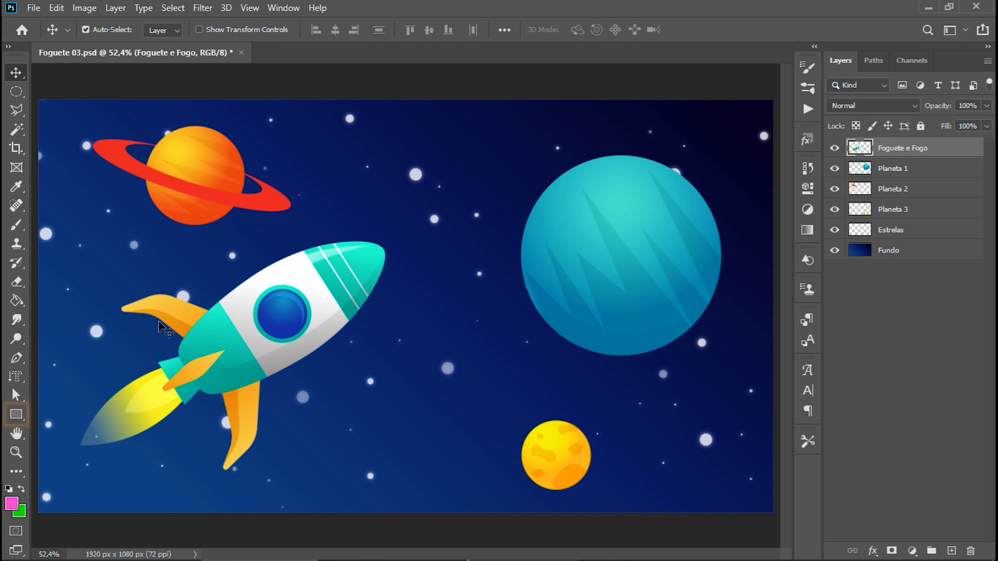
click(16, 416)
drag(281, 156, 460, 358)
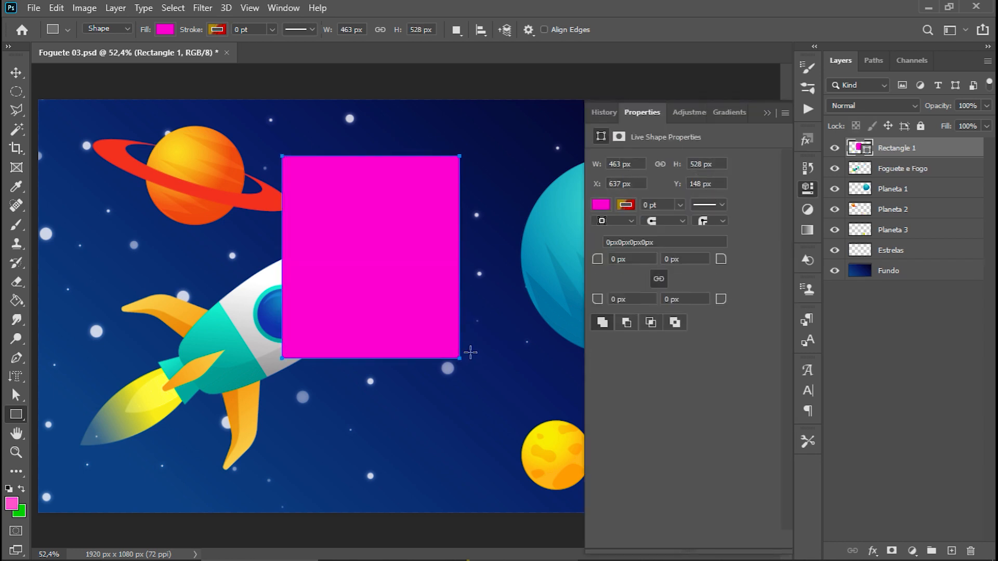
click(768, 112)
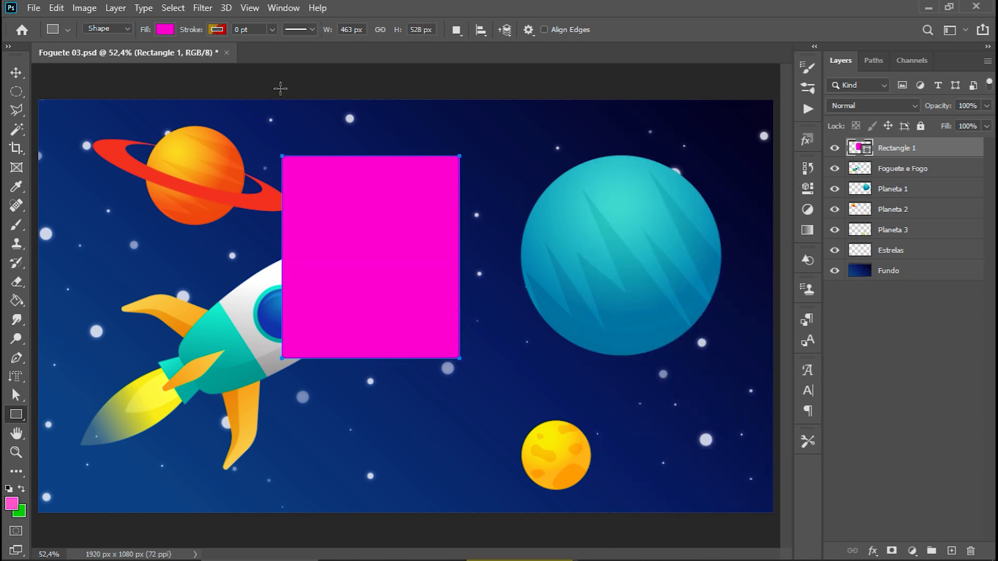
Set the rectangle's fill to the recently used green and its stroke color to solid white ffffff.
click(166, 29)
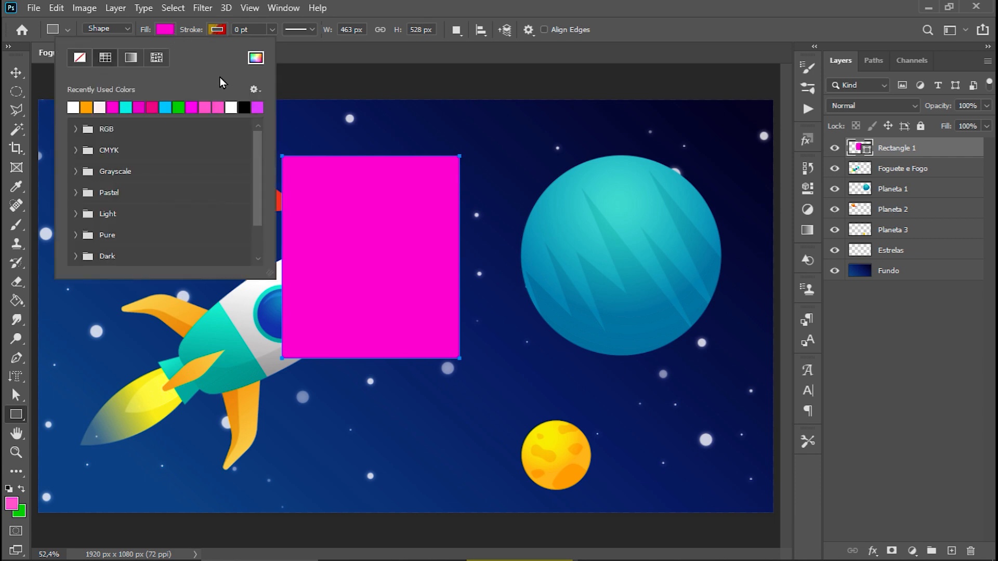
click(178, 107)
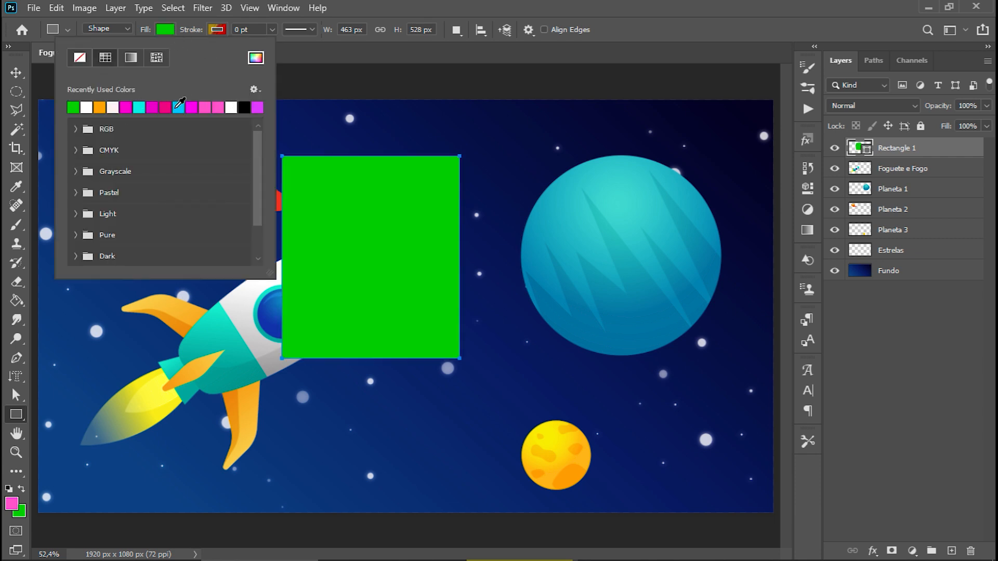
click(219, 40)
click(217, 30)
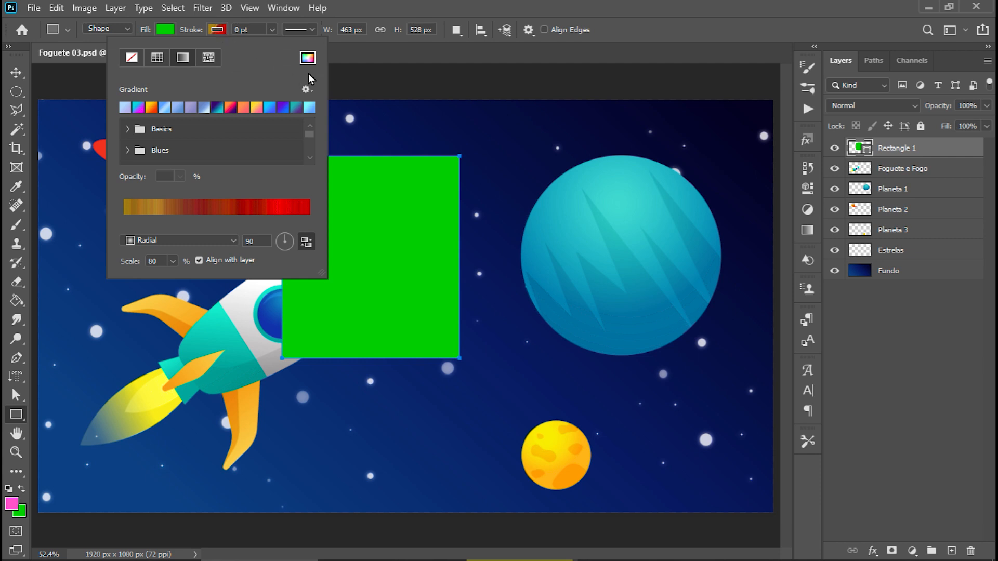
click(307, 57)
drag(552, 172, 507, 125)
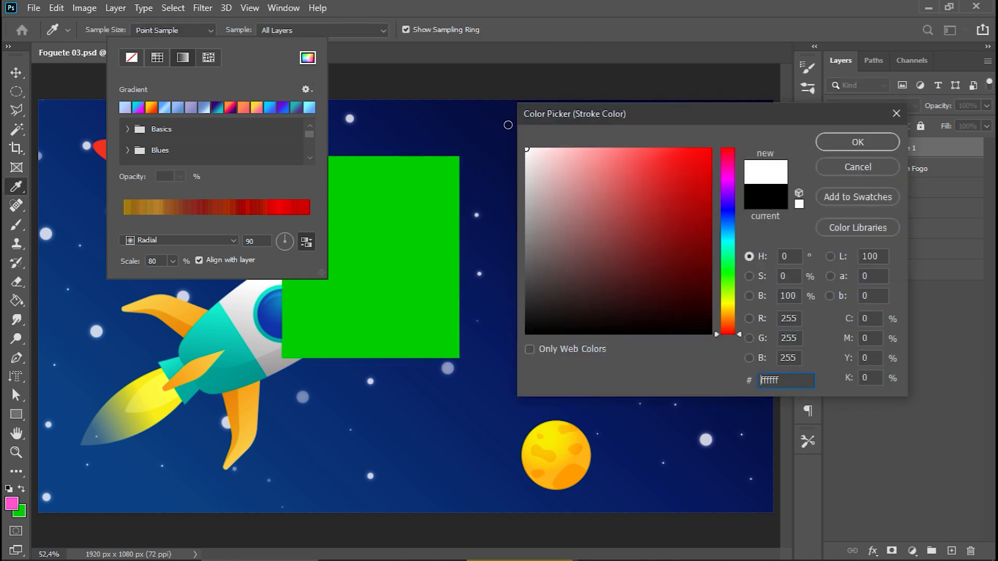
click(830, 142)
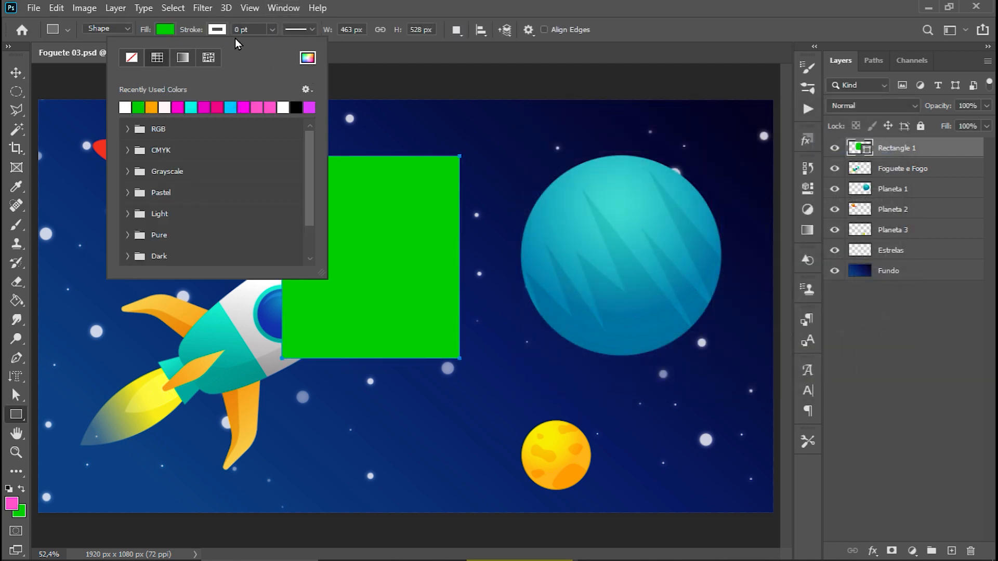
Set the green rectangle's stroke width to 10 pt.
click(242, 29)
text(10)
key(Return)
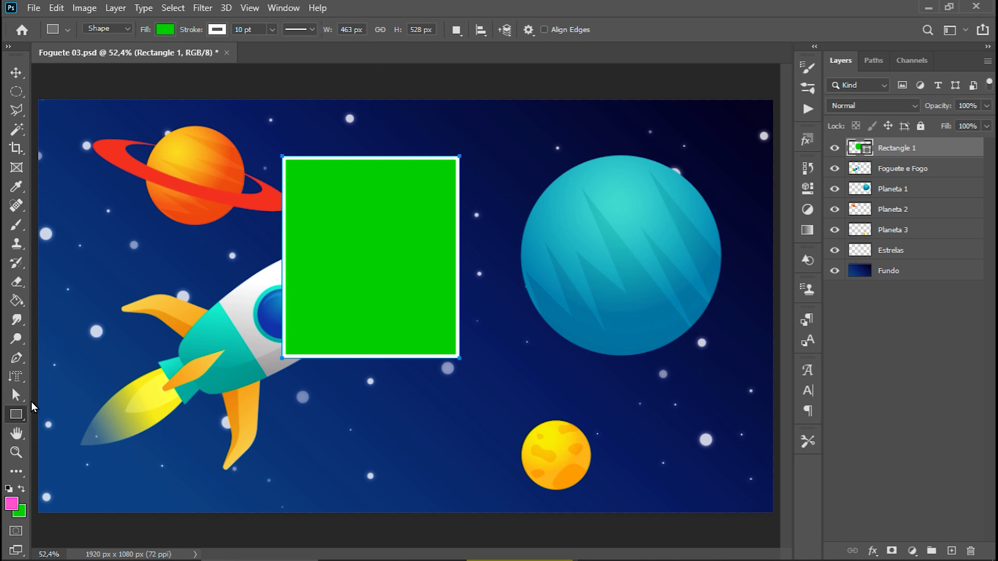
Try a rounded rectangle about 390 by 457 px with a 200 px radius over the rocket's body, and undo it.
right_click(14, 415)
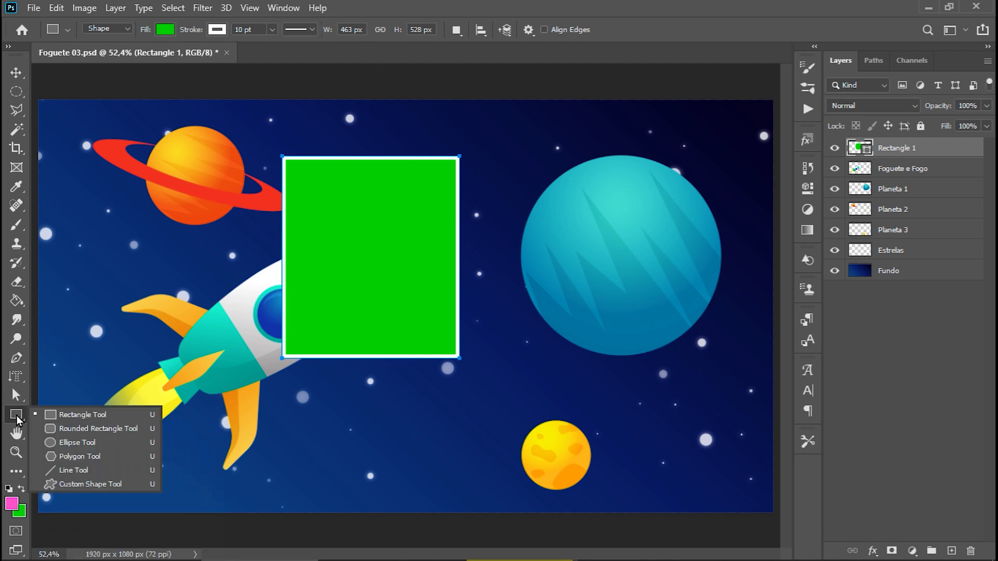
click(54, 429)
drag(82, 226, 231, 402)
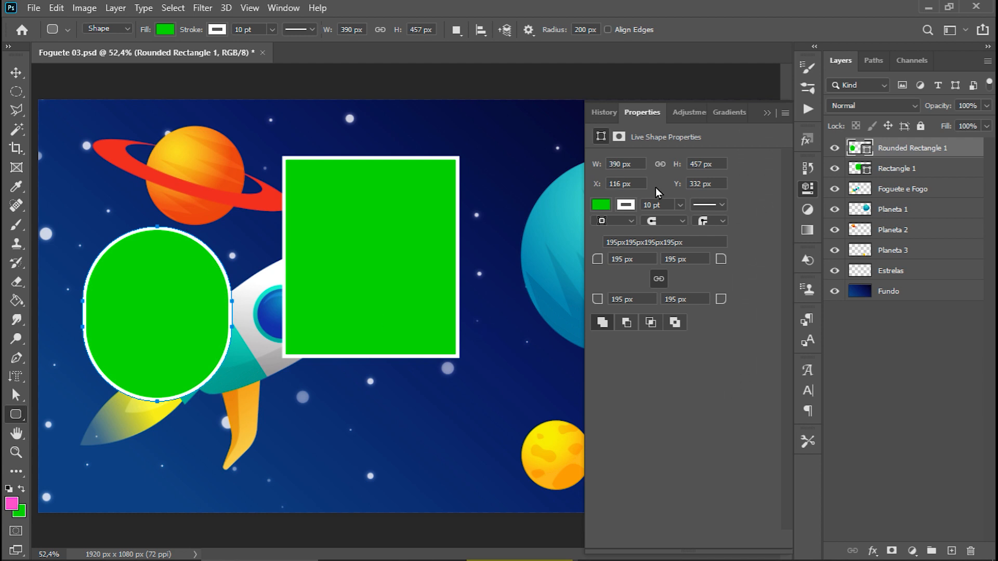
click(766, 113)
key(ctrl+z)
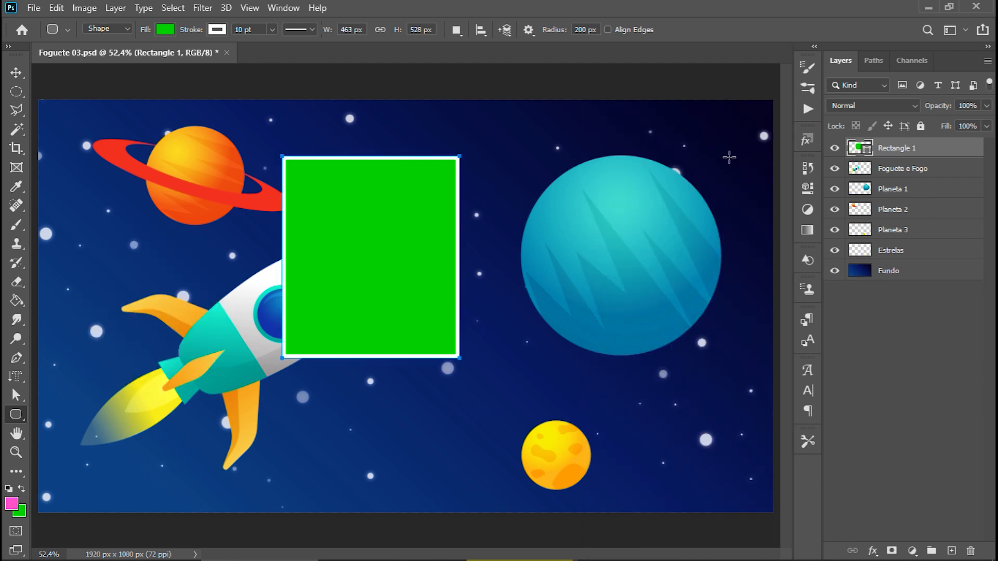
Draw a rounded rectangle about 358 by 532 px with a 50 px corner radius over the rocket's tail.
double_click(580, 29)
text(50)
key(Return)
drag(82, 225, 231, 407)
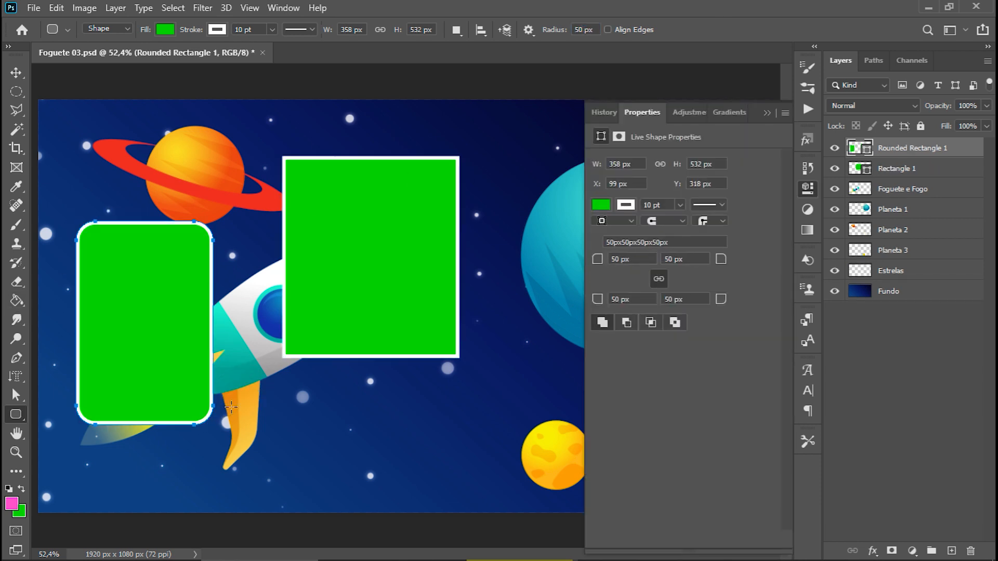
click(768, 113)
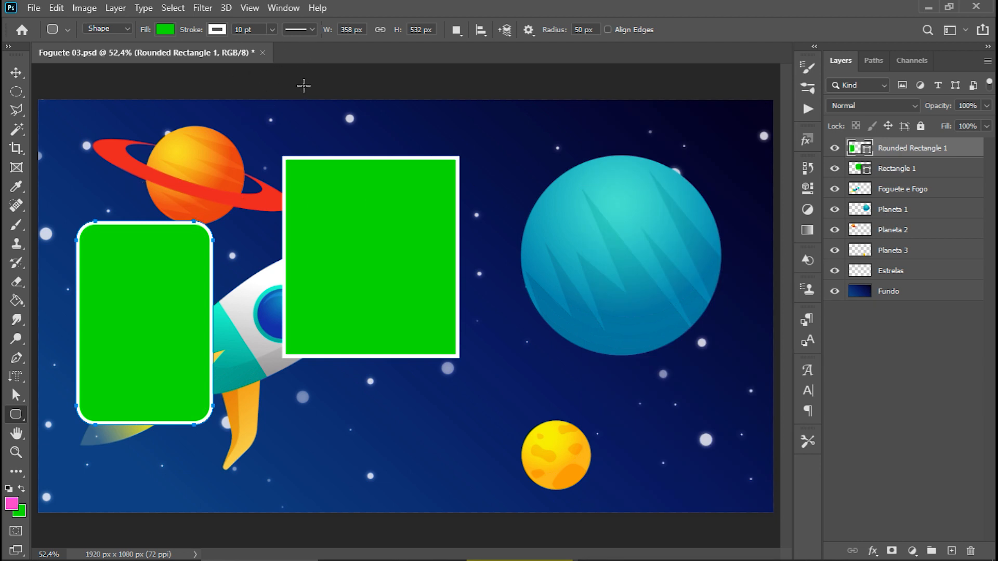
With the Ellipse tool, draw a circle about 489 px wide over the yellow planet and an oval about 283 by 440 px over the blue planet.
right_click(17, 420)
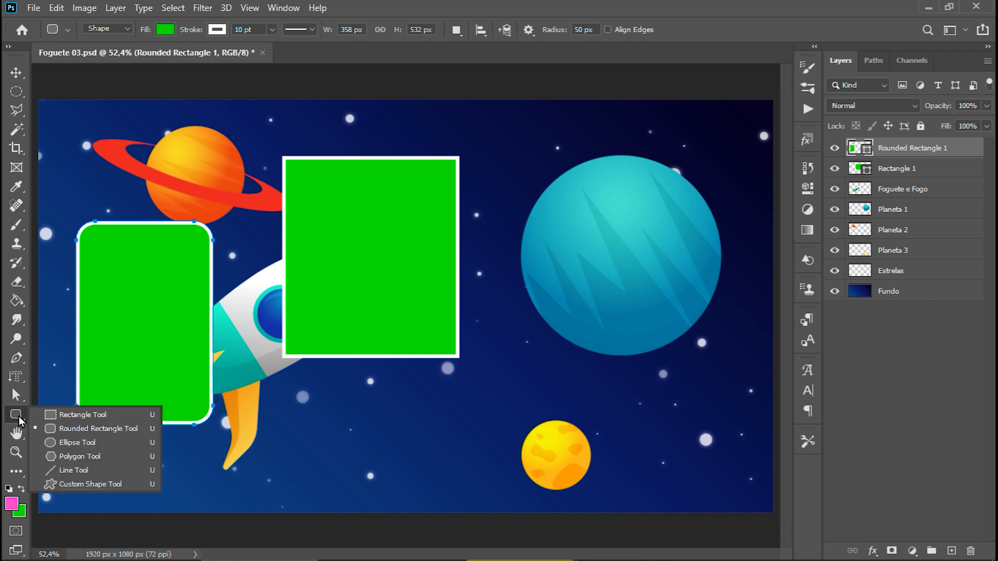
click(62, 442)
drag(496, 314, 684, 506)
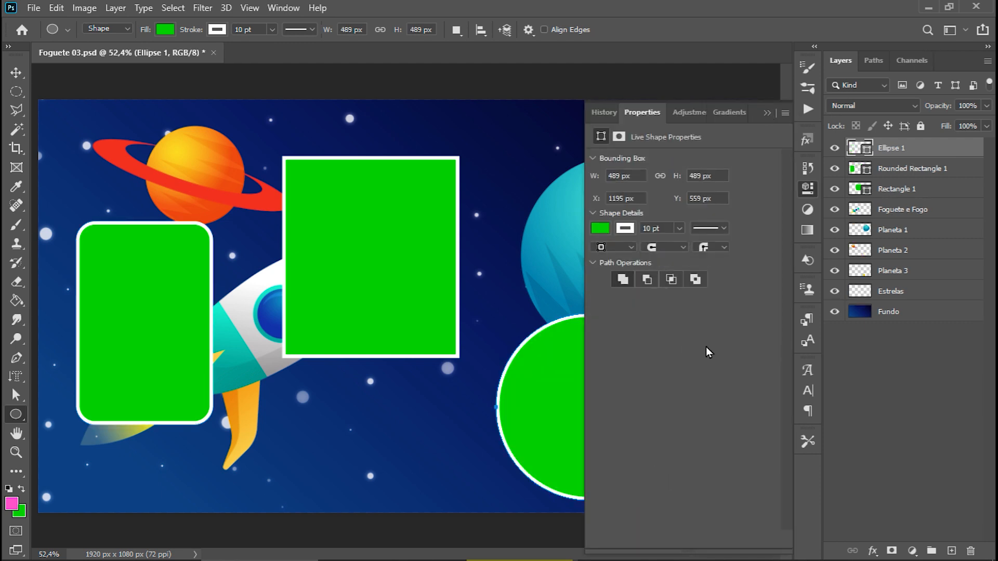
click(767, 115)
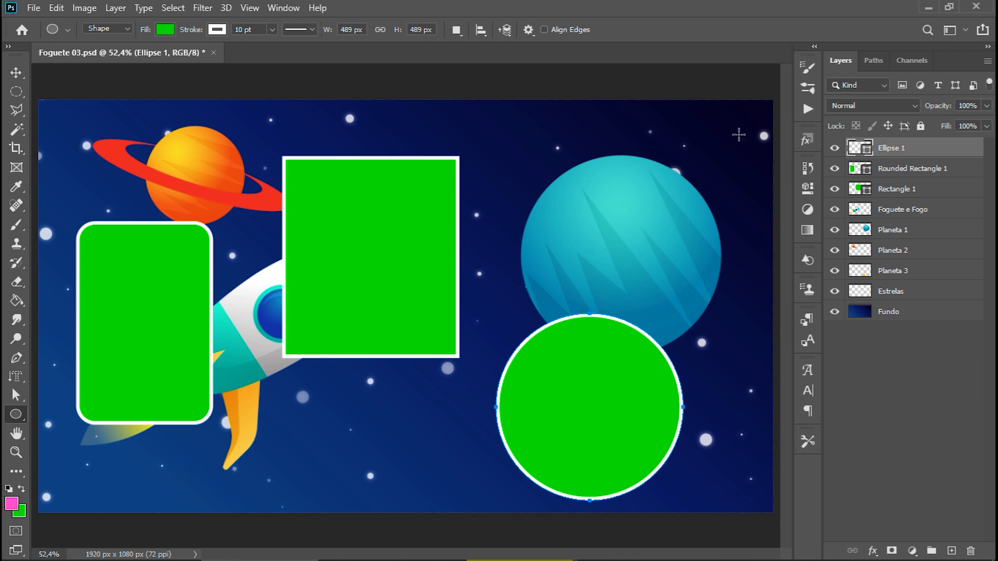
drag(514, 111, 621, 279)
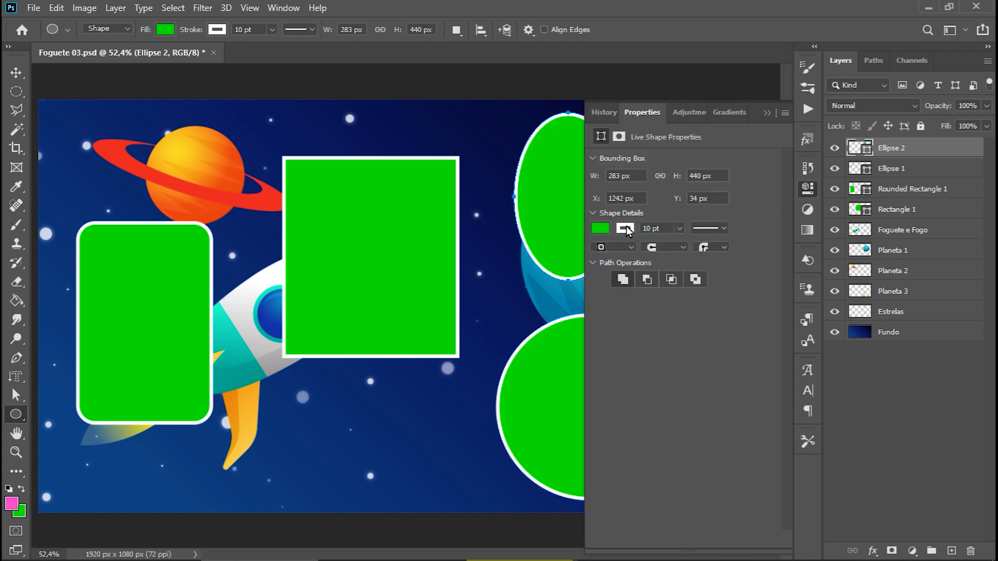
click(768, 115)
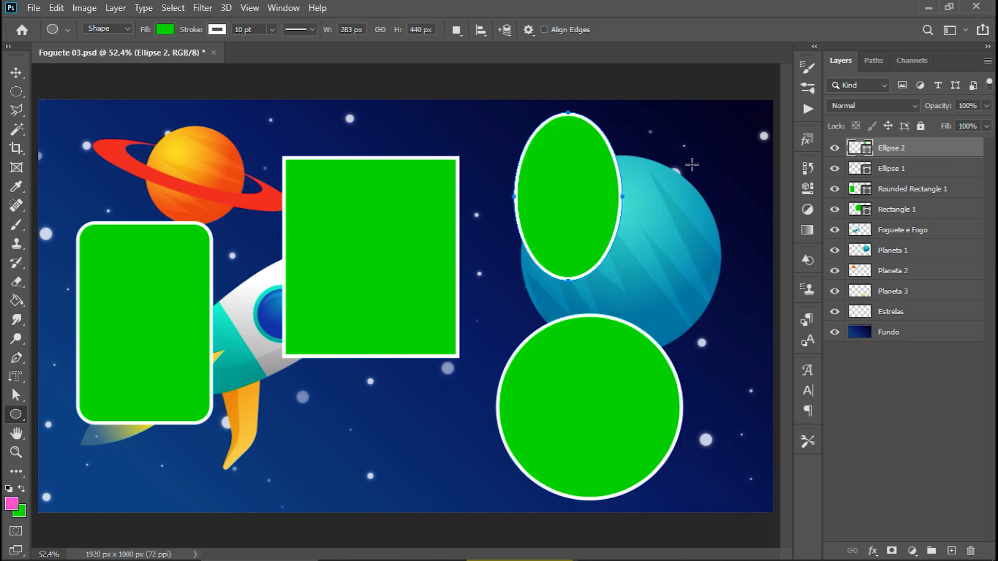
Switch from the Ellipse tool to the Polygon tool.
right_click(16, 414)
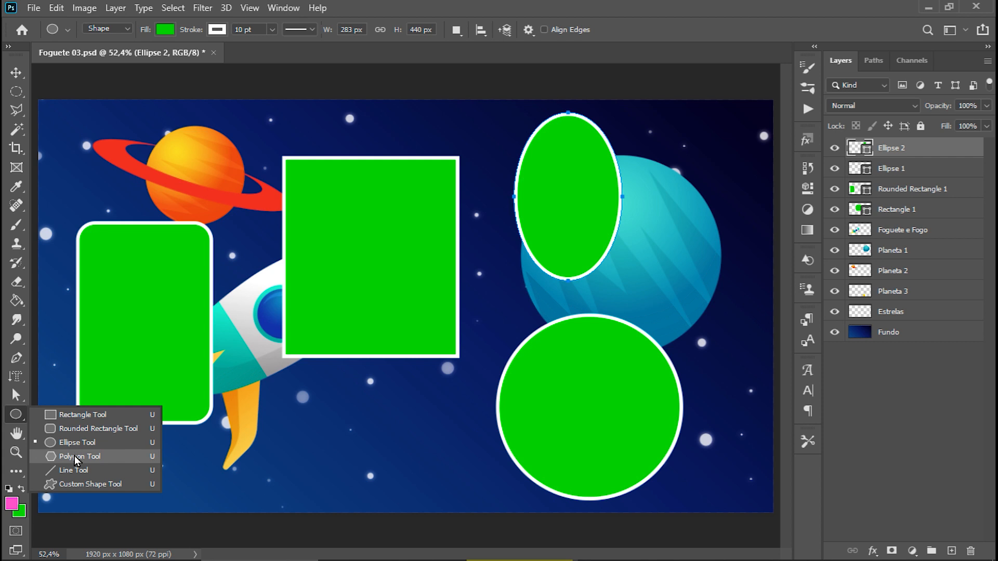
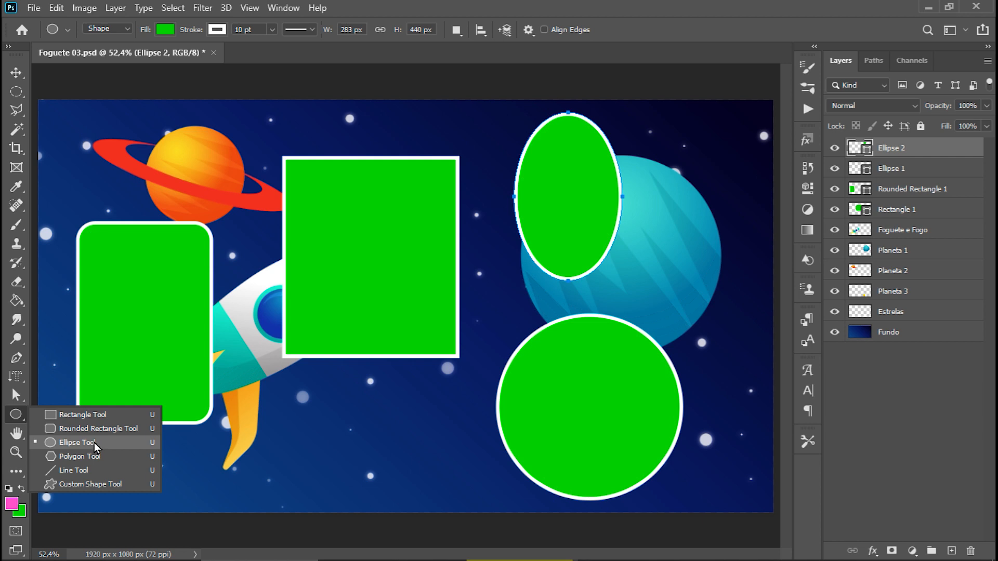
Switch to the Rectangle tool and delete the four green shape layers, Ellipse 2 through Rectangle 1.
click(116, 414)
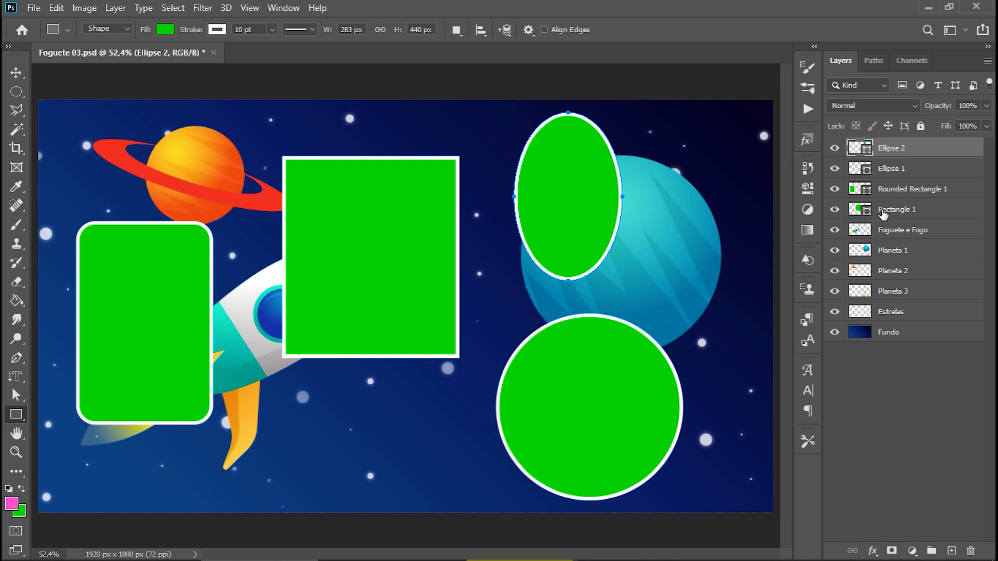
shift+click(924, 212)
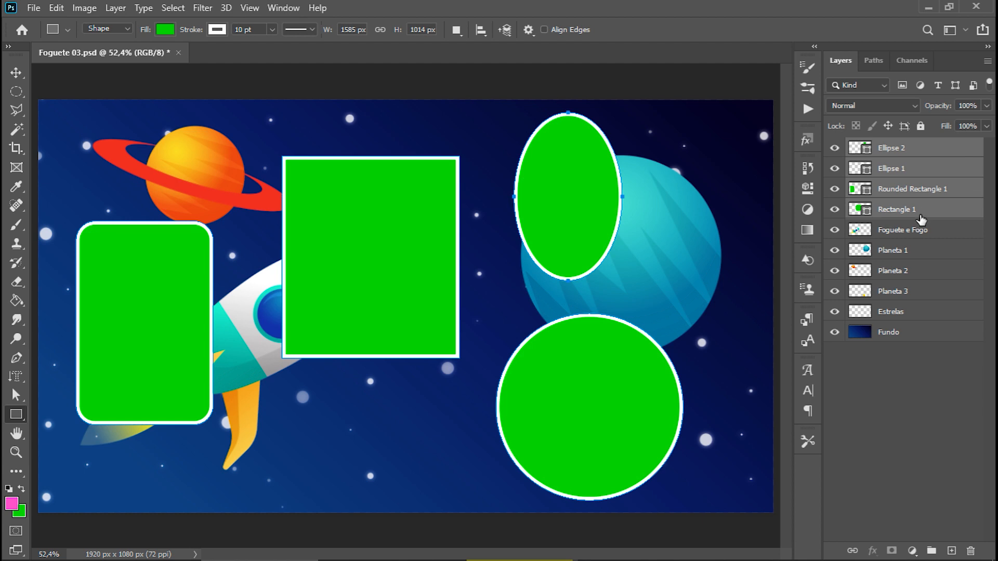
key(Delete)
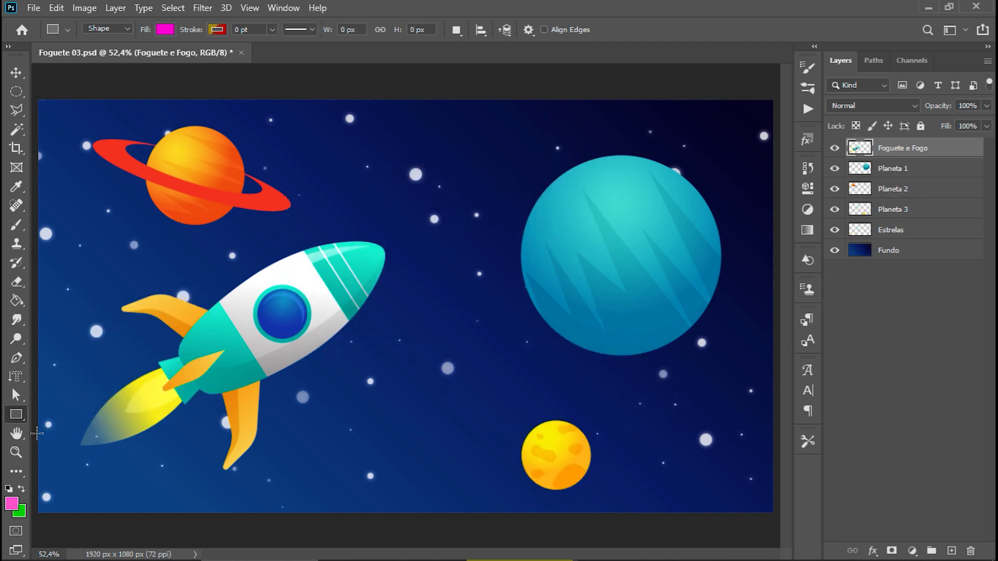
Examine the rocket's nose, flame, fins and window at 200% zoom with the Hand tool.
click(17, 436)
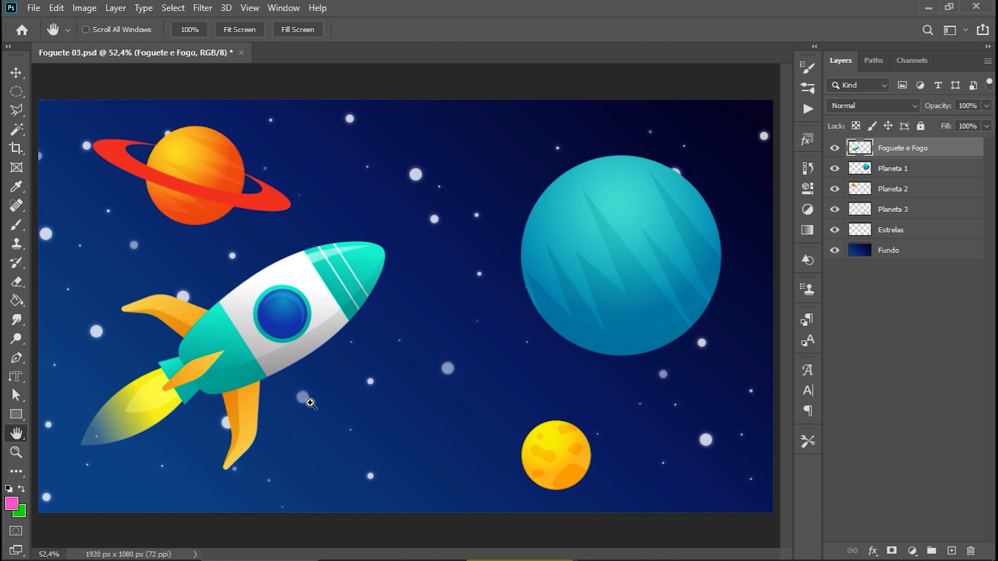
key(ctrl+plus)
key(ctrl+plus)
key(ctrl+plus)
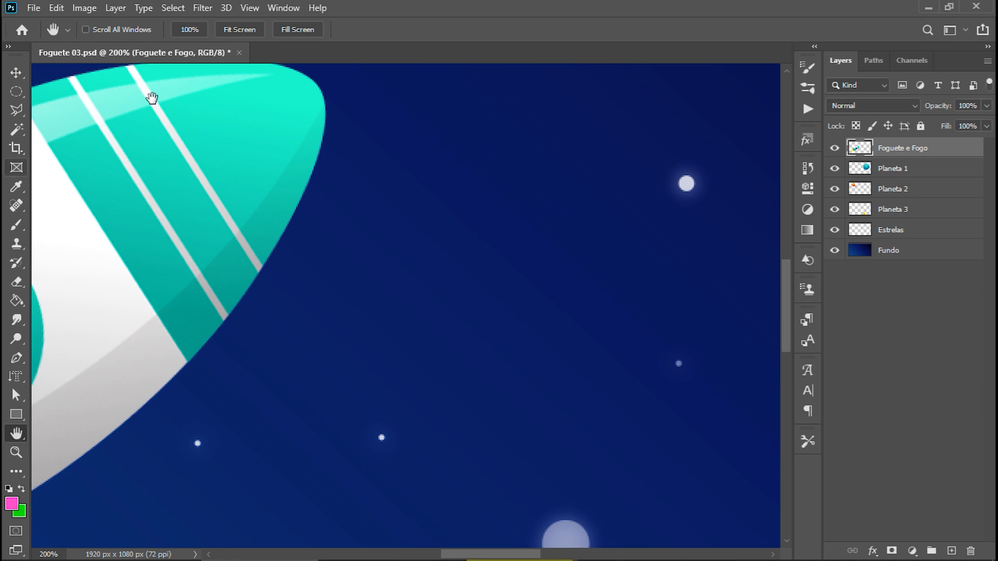
drag(196, 170, 370, 256)
drag(247, 181, 447, 234)
drag(295, 421, 547, 322)
drag(381, 431, 273, 191)
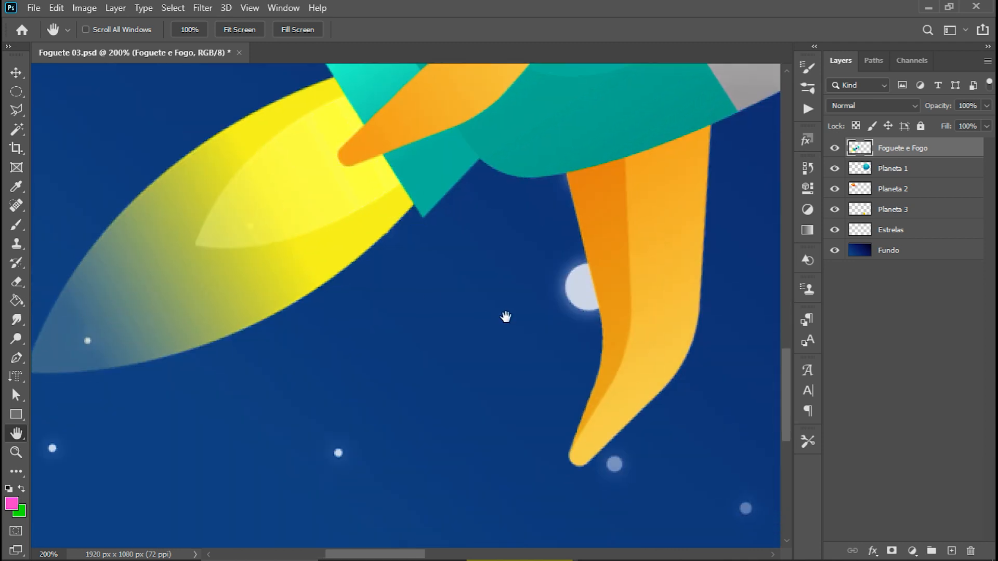
drag(564, 311, 330, 319)
drag(593, 290, 367, 344)
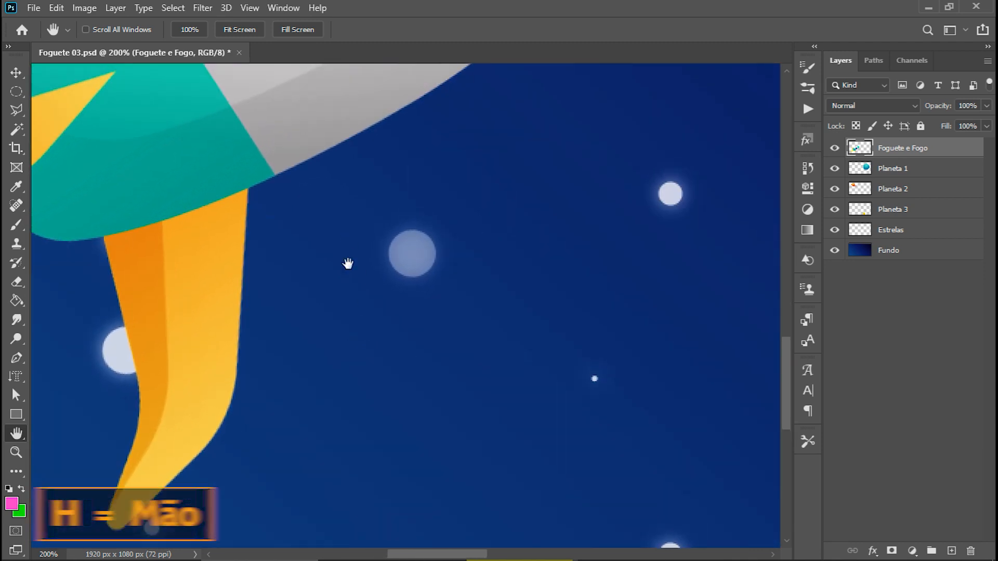
drag(347, 229, 356, 363)
drag(361, 329, 452, 270)
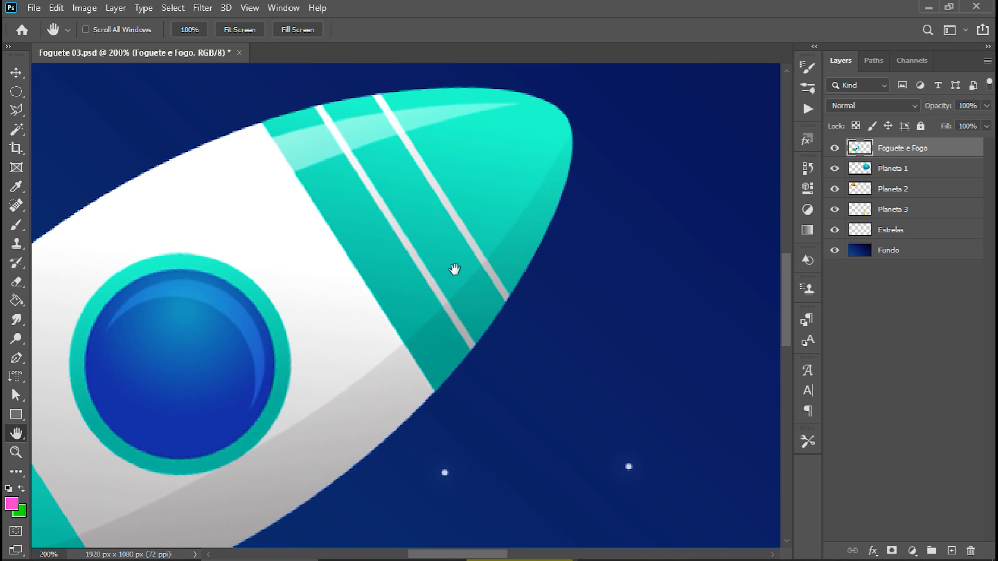
drag(454, 269, 503, 168)
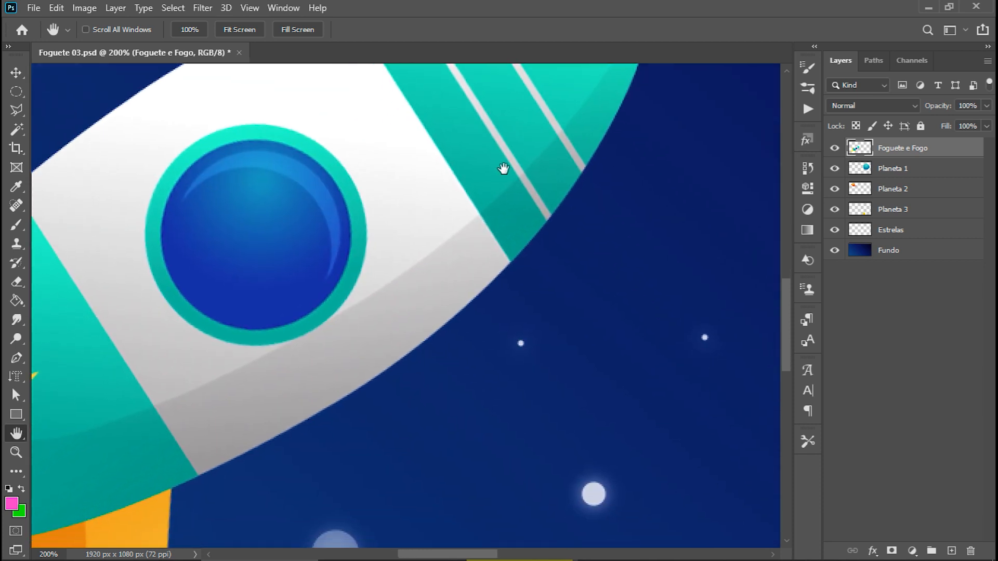
Try a Polygonal Lasso outline along the rocket's lower edge, from the grey body towards the nose.
key(l)
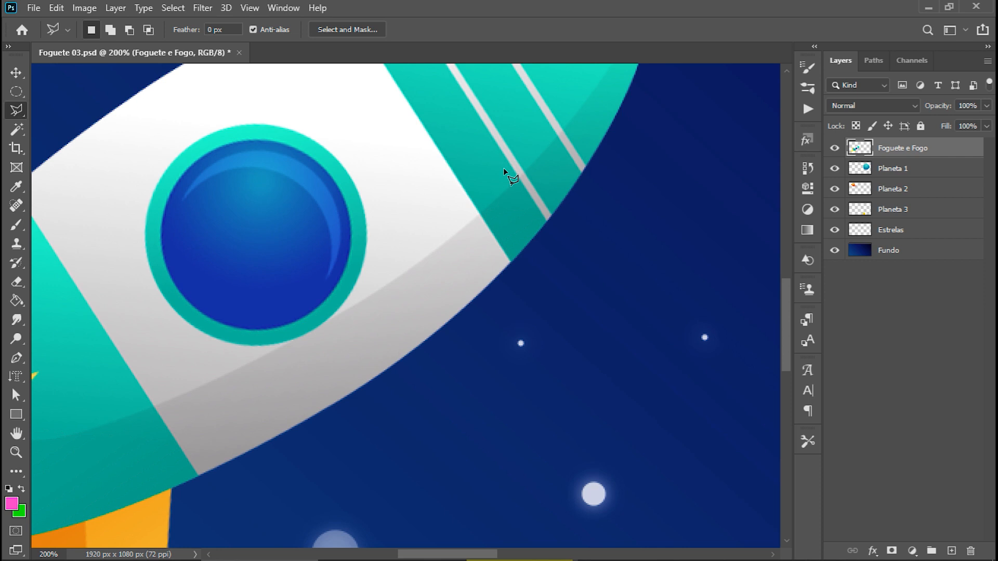
click(372, 382)
click(491, 285)
click(548, 217)
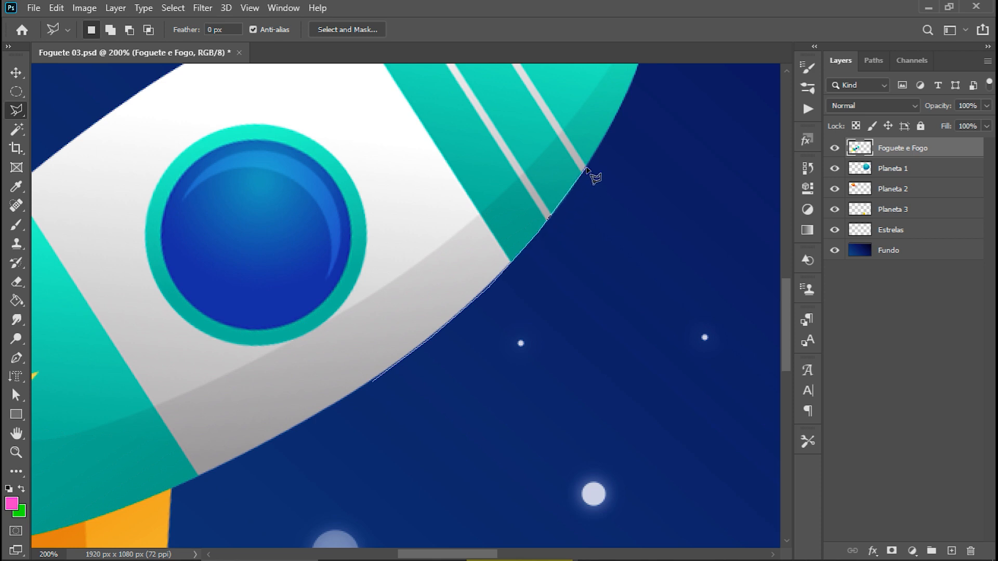
click(615, 121)
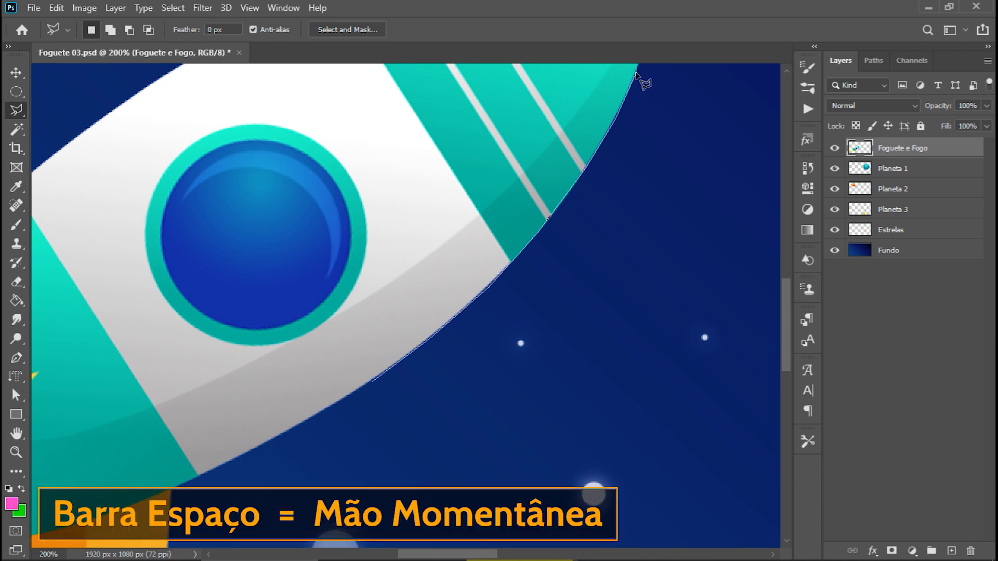
Continue the lasso outline around the rocket's nose tip, using the temporary Hand to reach it.
key(space)
drag(639, 70, 547, 322)
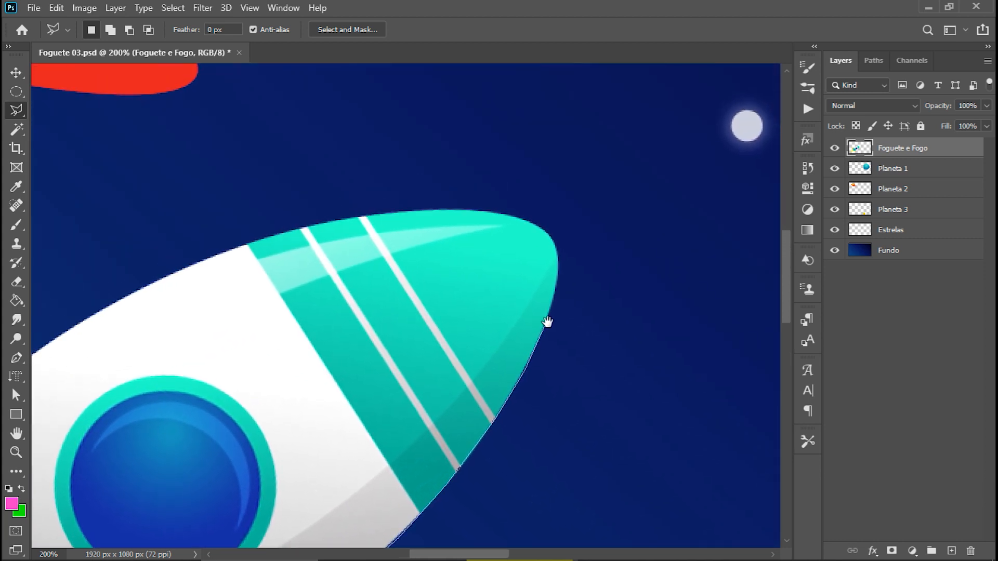
click(554, 297)
click(558, 245)
click(536, 223)
click(496, 211)
click(446, 209)
click(369, 216)
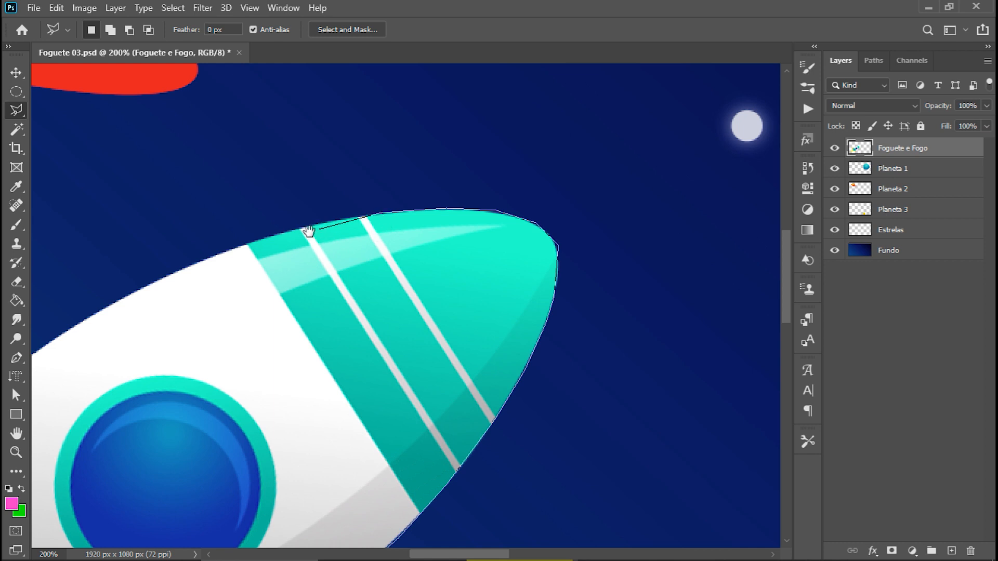
Try to extend the lasso outline beyond the nose stripes, then drop it and fit the image on screen.
drag(307, 229, 597, 182)
click(504, 209)
click(399, 259)
click(367, 300)
click(379, 341)
click(418, 353)
double_click(438, 370)
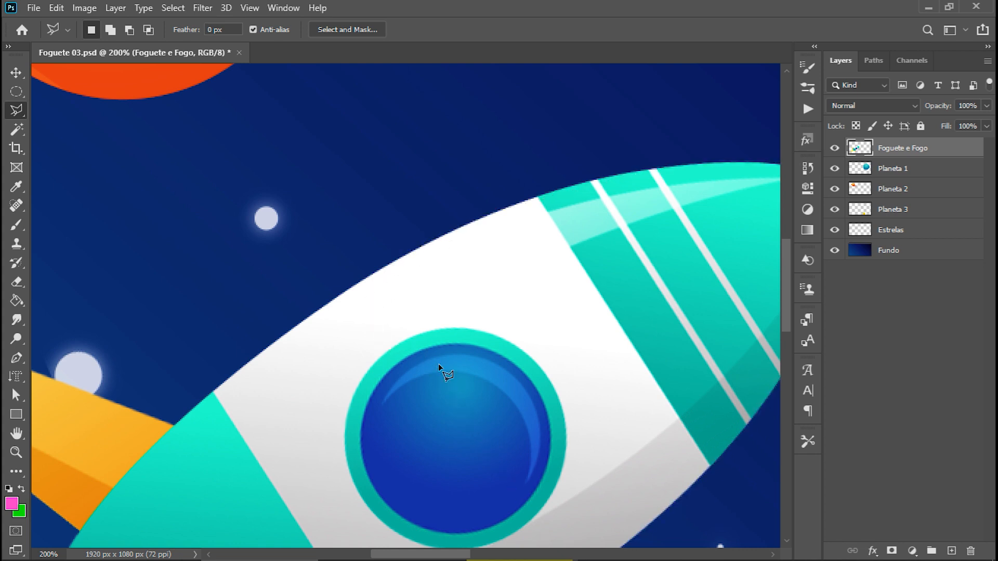
key(ctrl+0)
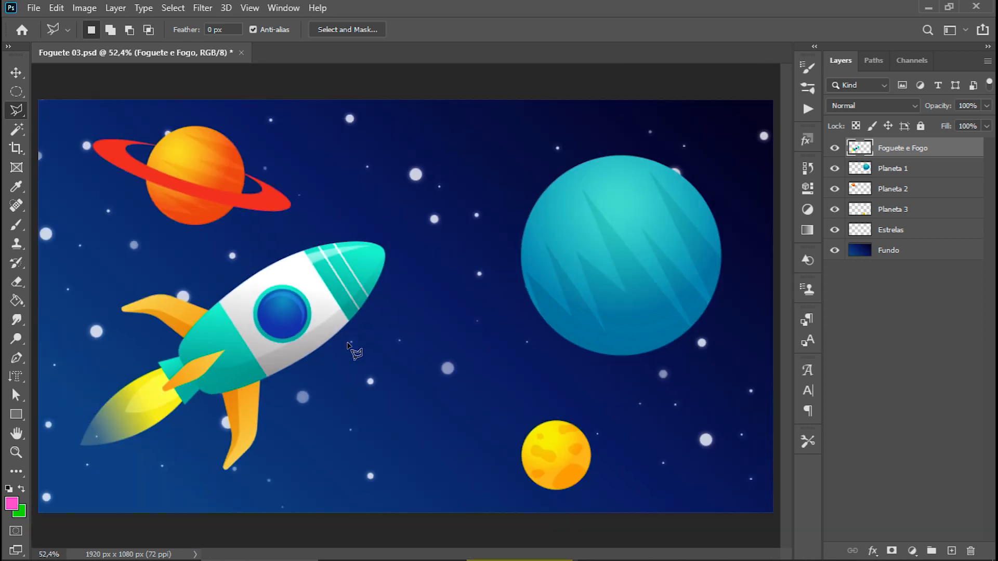
With the Zoom tool active, view the illustration enlarged to 200% and reduced to 12.5%.
key(h)
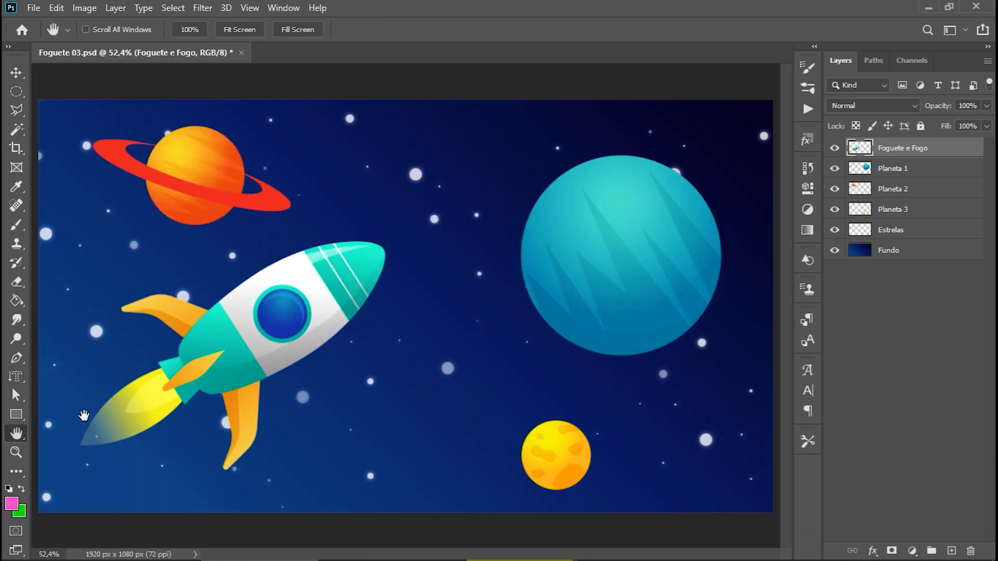
click(18, 451)
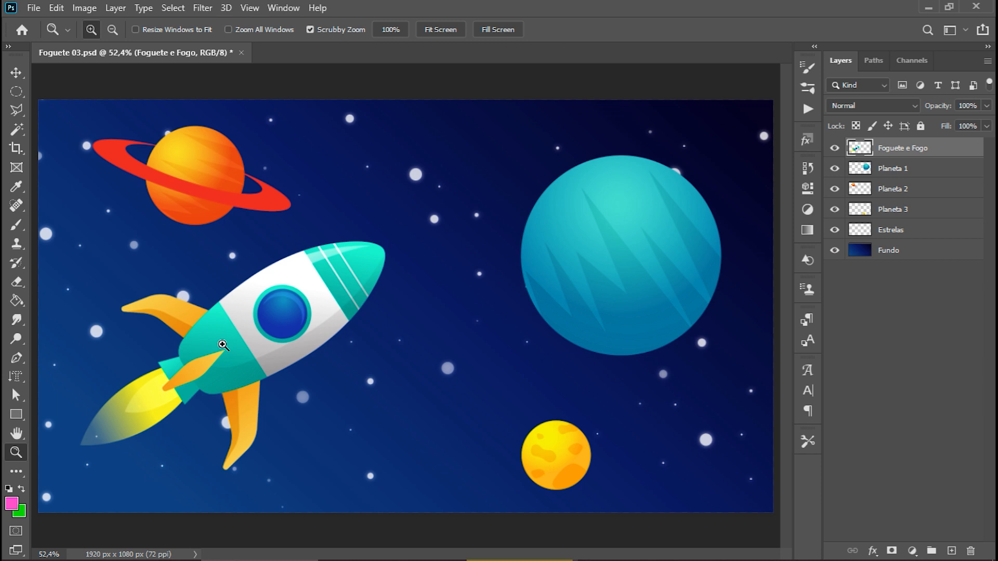
key(ctrl+plus)
key(ctrl+plus)
key(ctrl+plus)
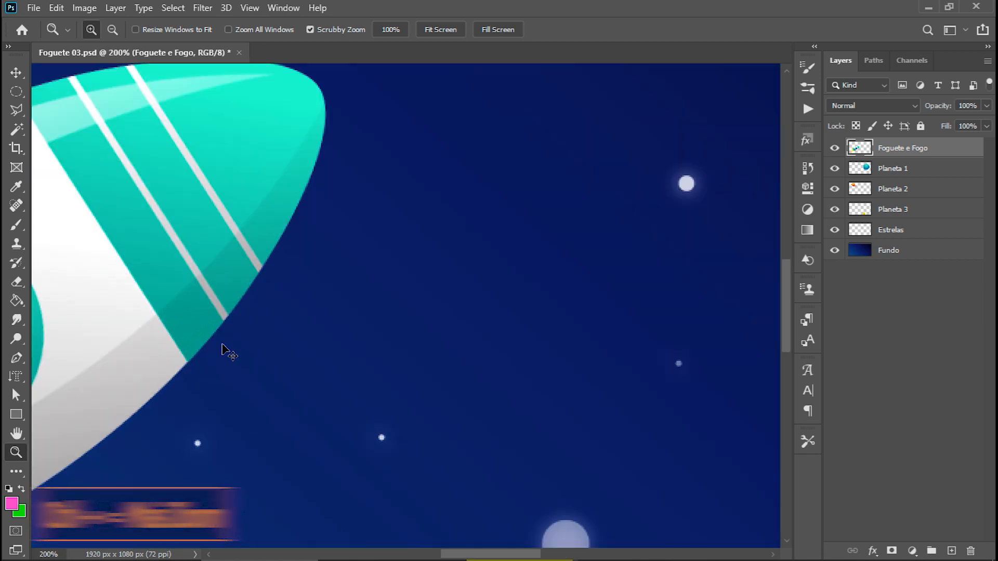
key(ctrl+minus)
key(ctrl+minus)
key(ctrl+minus)
key(ctrl+minus)
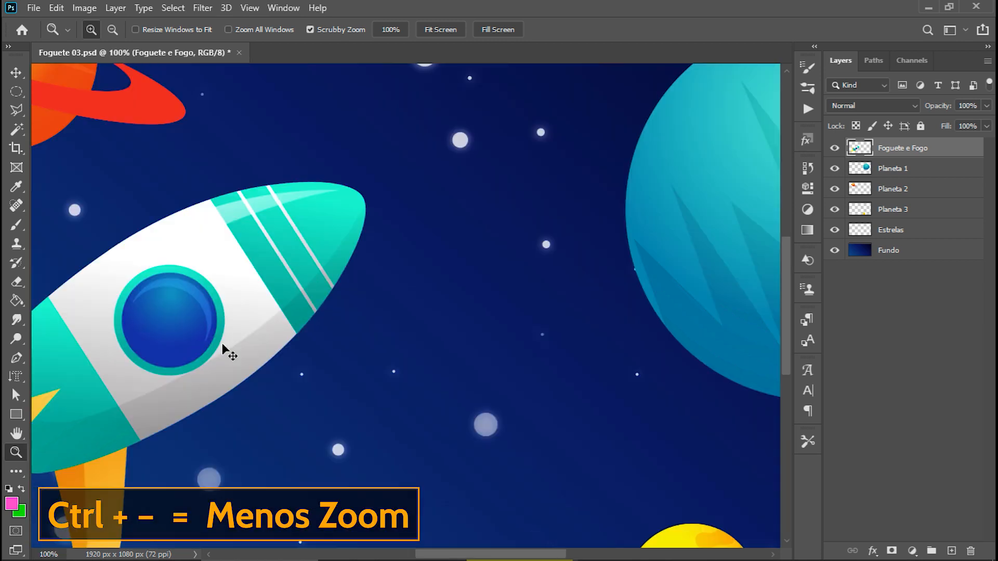
key(ctrl+minus)
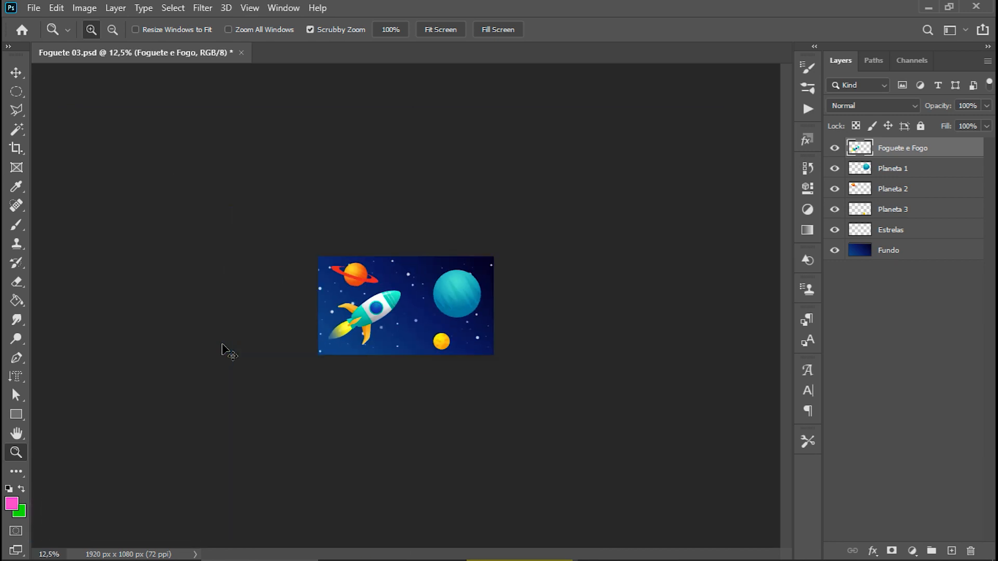
Return to 50% zoom, magnify the orange planet's ring with Scrubby Zoom to about 1150%, and fit the image on screen.
key(ctrl+plus)
key(ctrl+plus)
key(ctrl+minus)
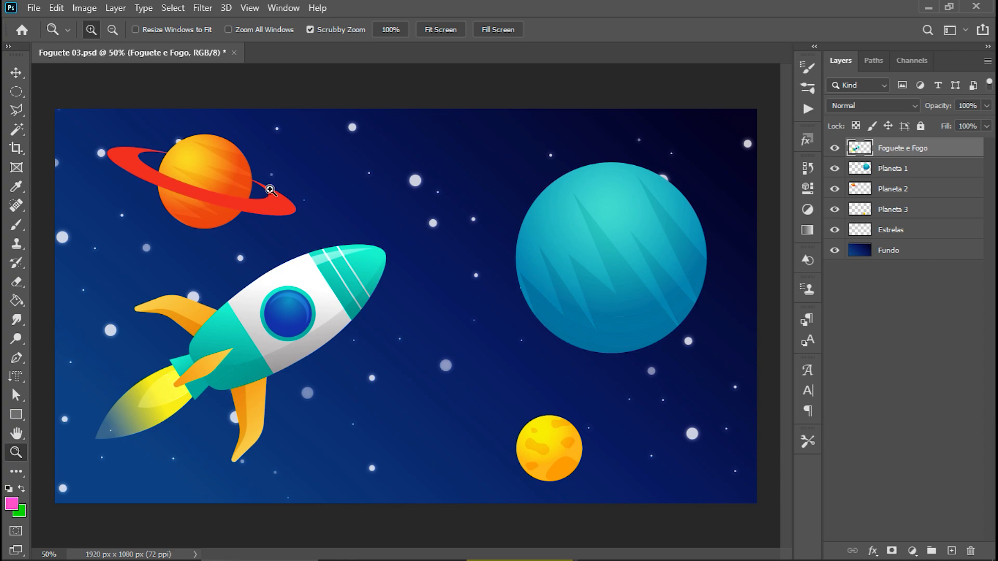
drag(263, 177, 434, 285)
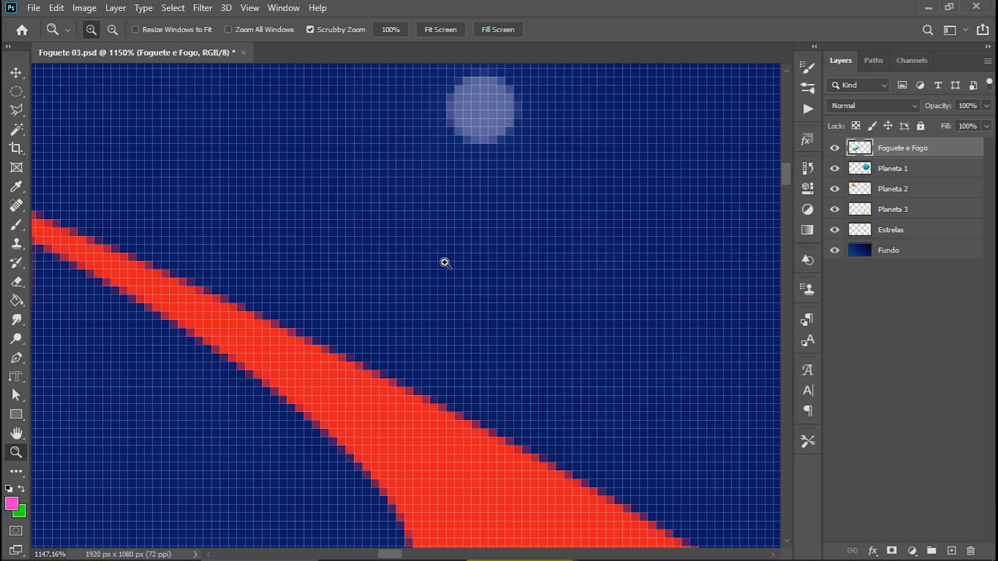
key(ctrl+0)
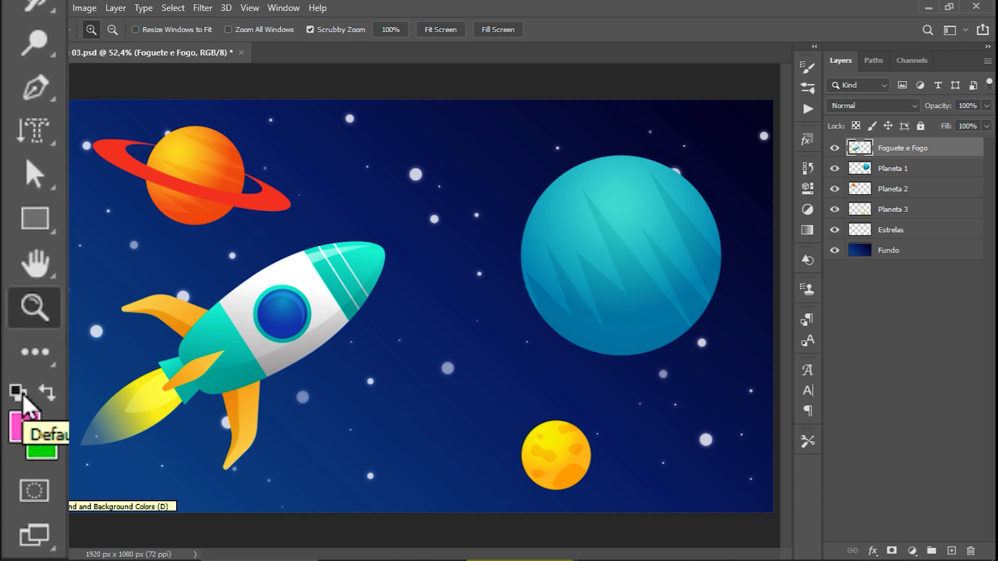
Reset the foreground and background colours to their defaults, swap them, and set the foreground to red e70b0b.
click(23, 393)
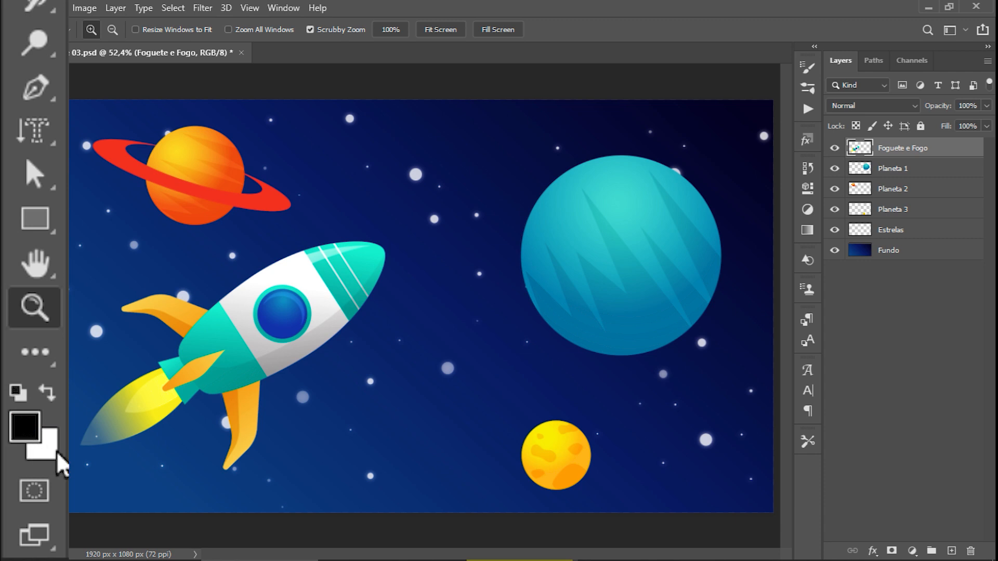
click(46, 387)
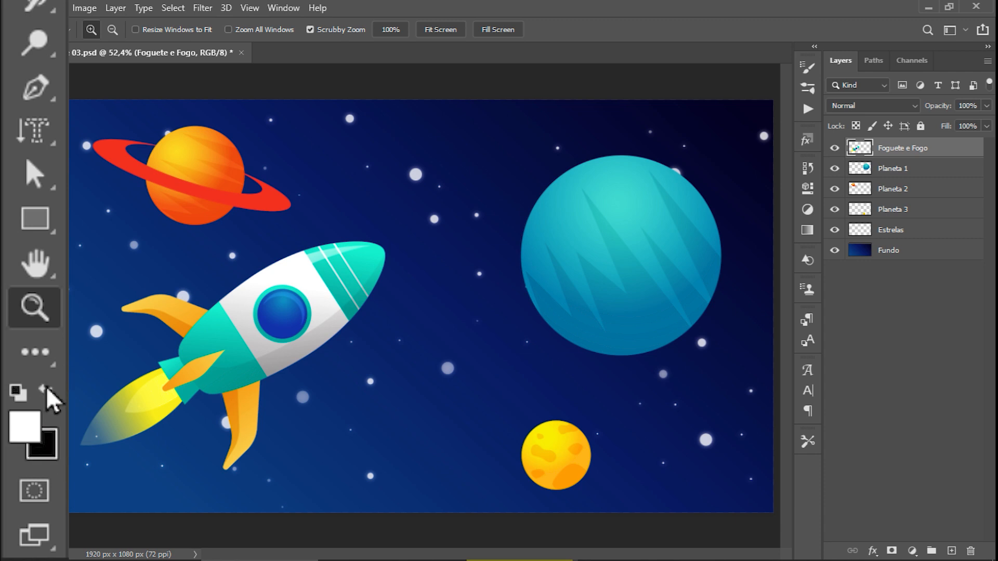
click(23, 428)
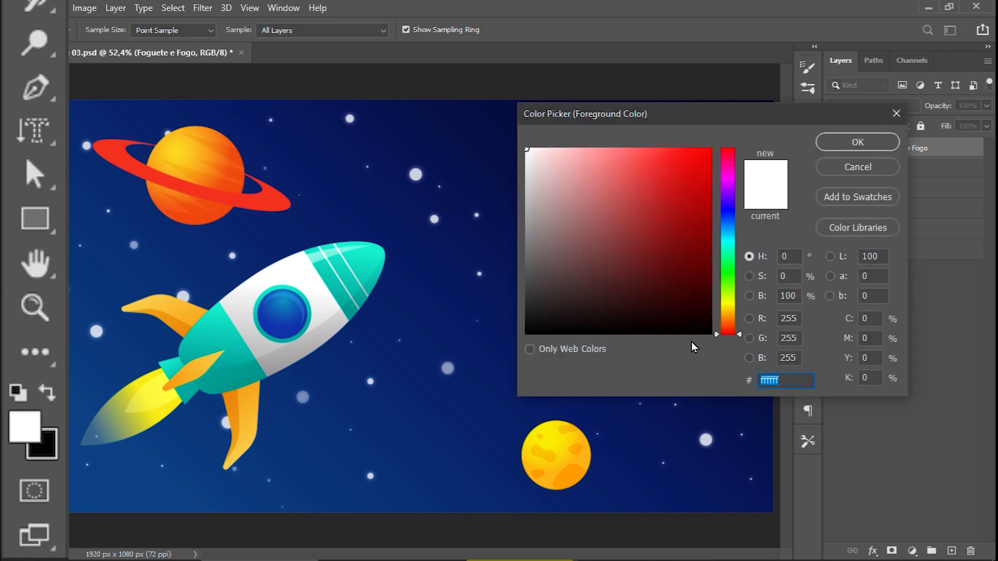
click(703, 165)
click(873, 144)
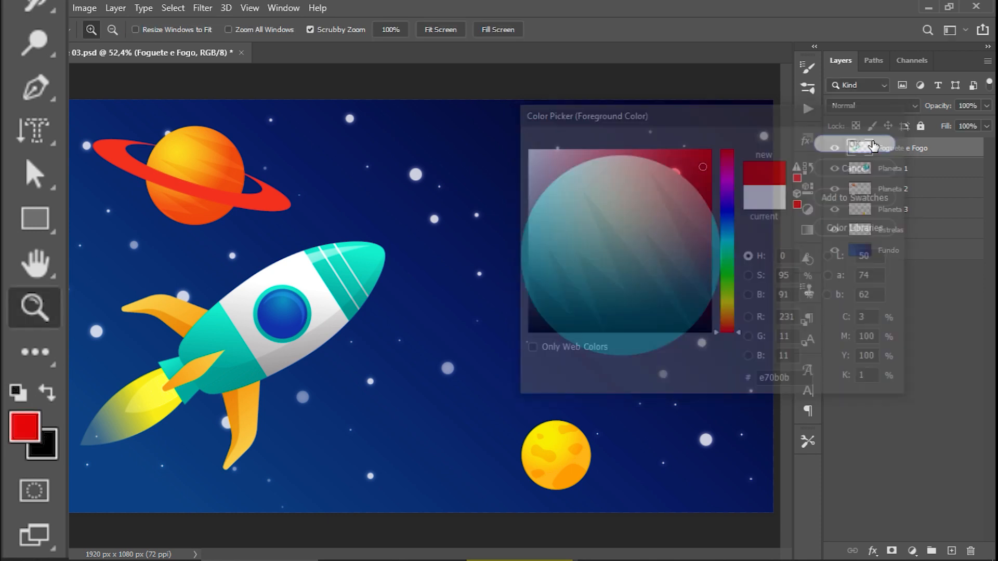
Set the background colour to green 00de1f, swap it with the foreground, and switch to the Move tool.
click(45, 447)
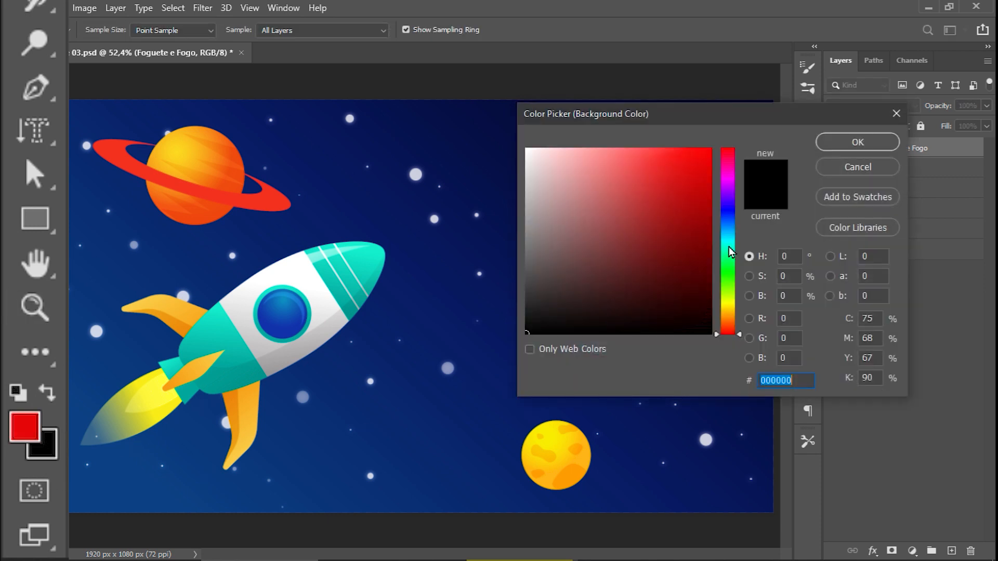
click(730, 268)
click(711, 172)
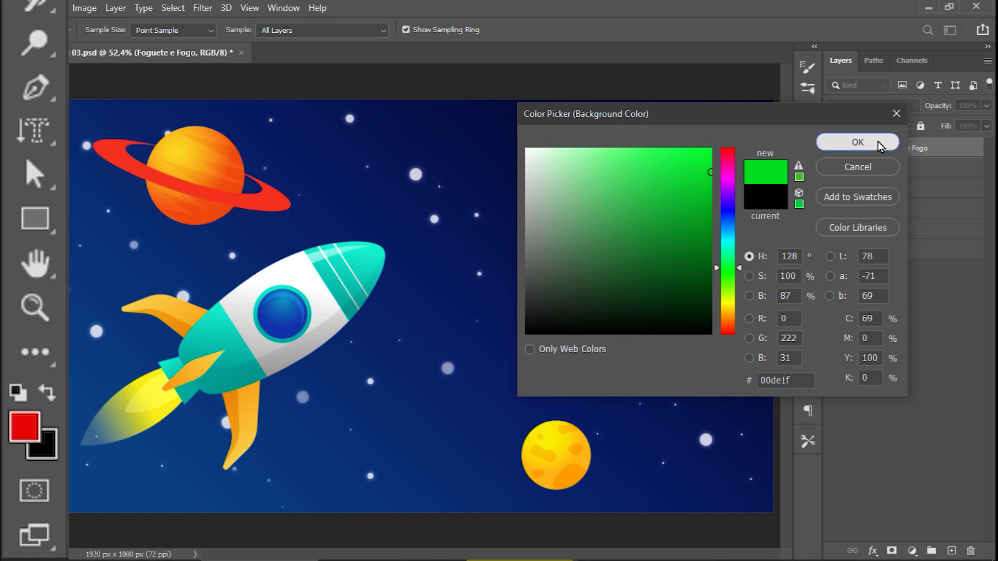
click(878, 144)
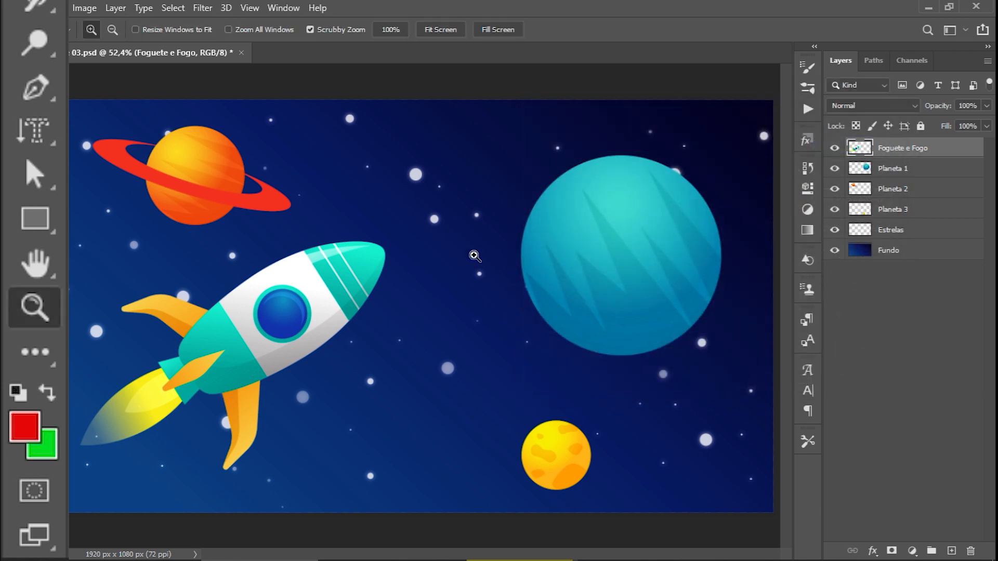
click(47, 392)
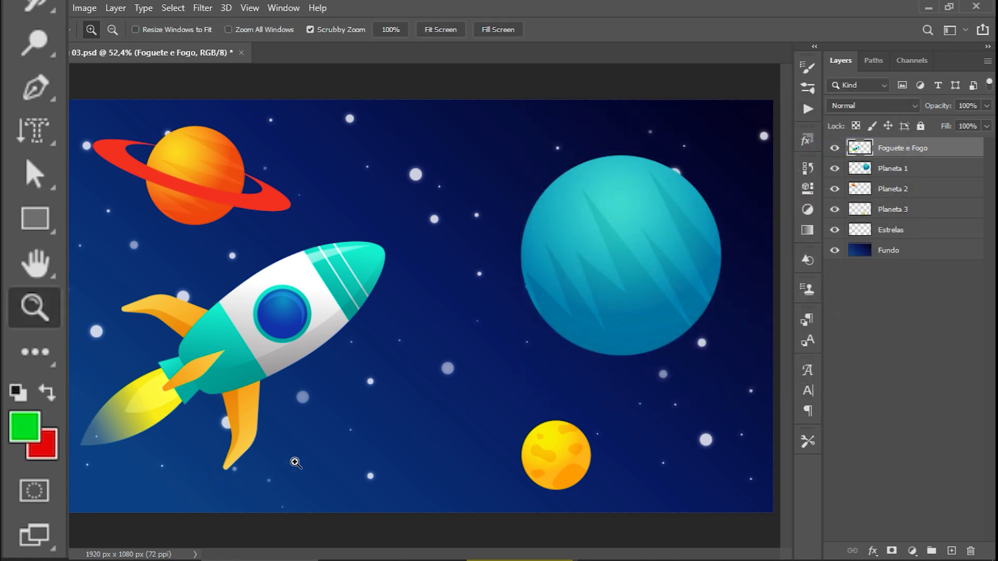
key(v)
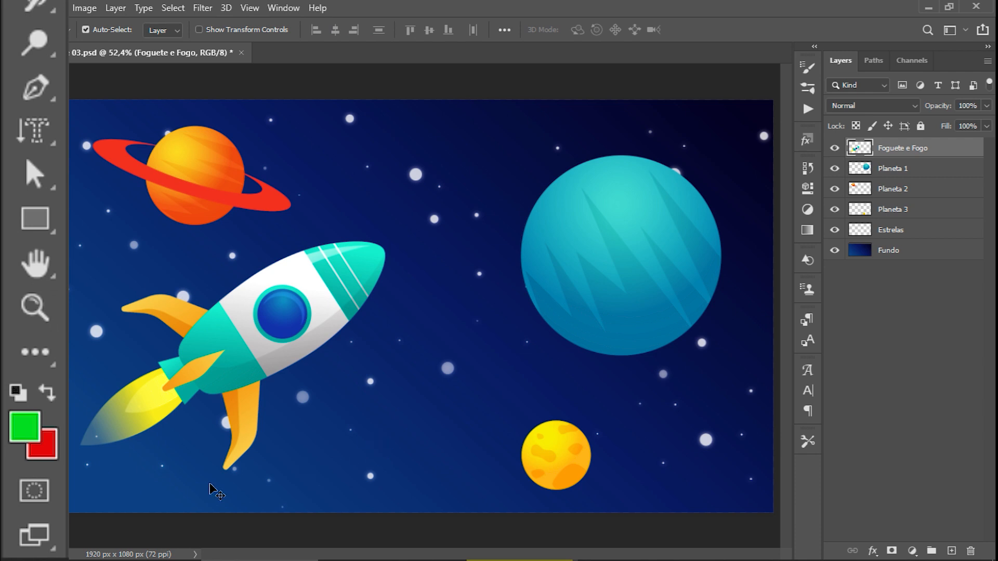